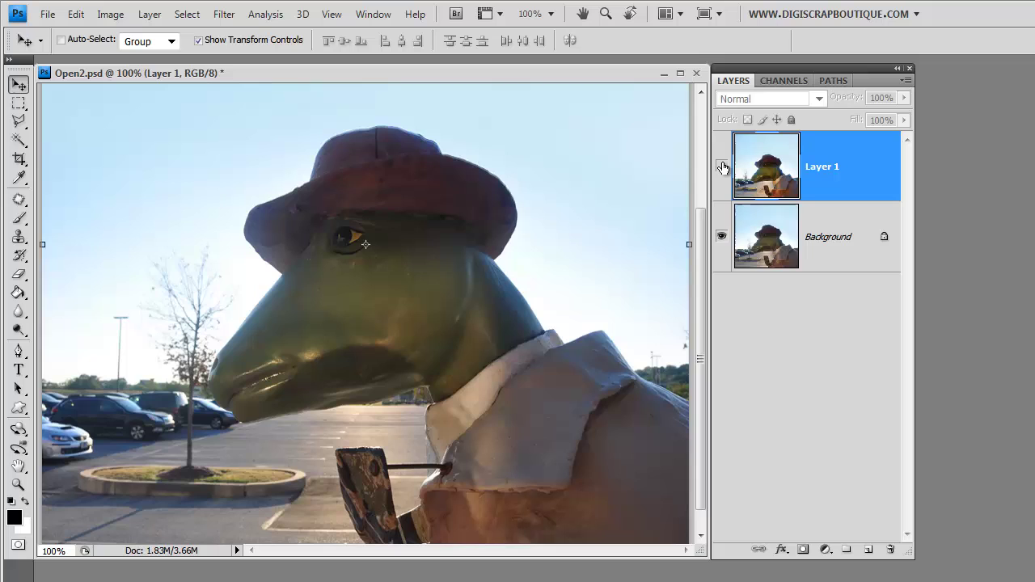
Toggle Layer 1's visibility on and off to compare the retouched photo with the original Background.
click(722, 165)
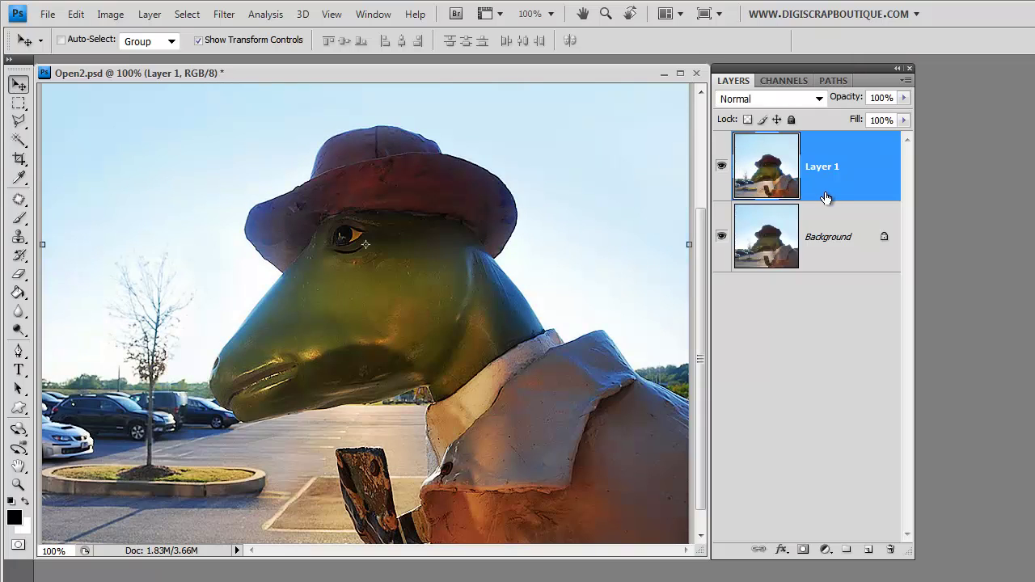
click(721, 165)
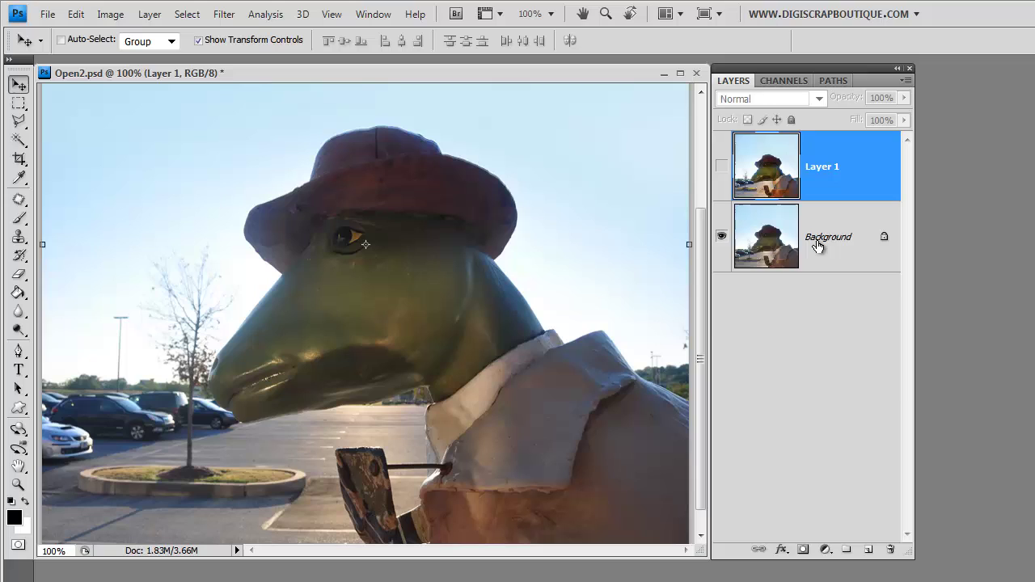
Convert the locked Background into a regular layer named Layer 0 and add a new empty layer above it.
right_click(821, 239)
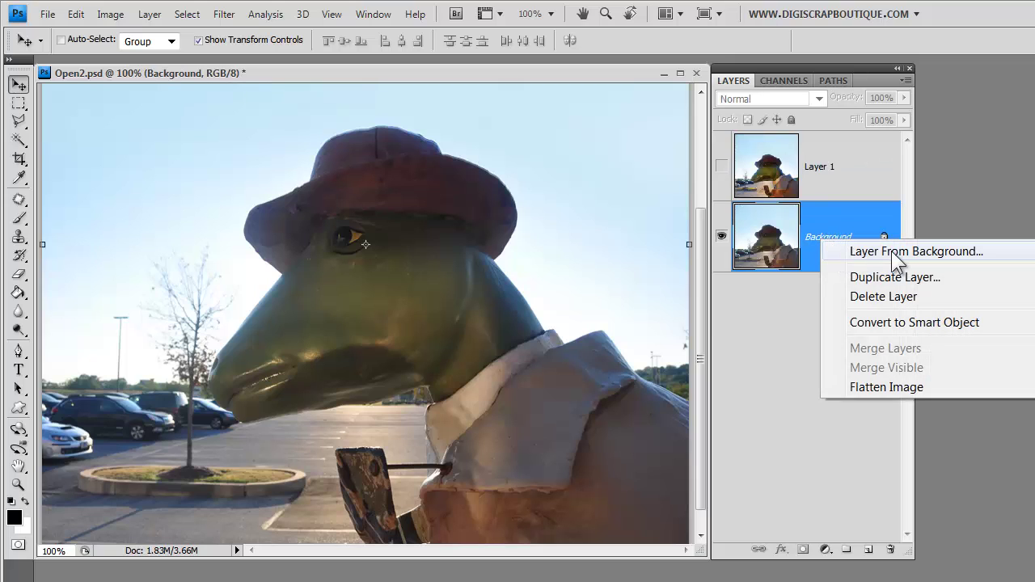
click(847, 224)
double_click(878, 238)
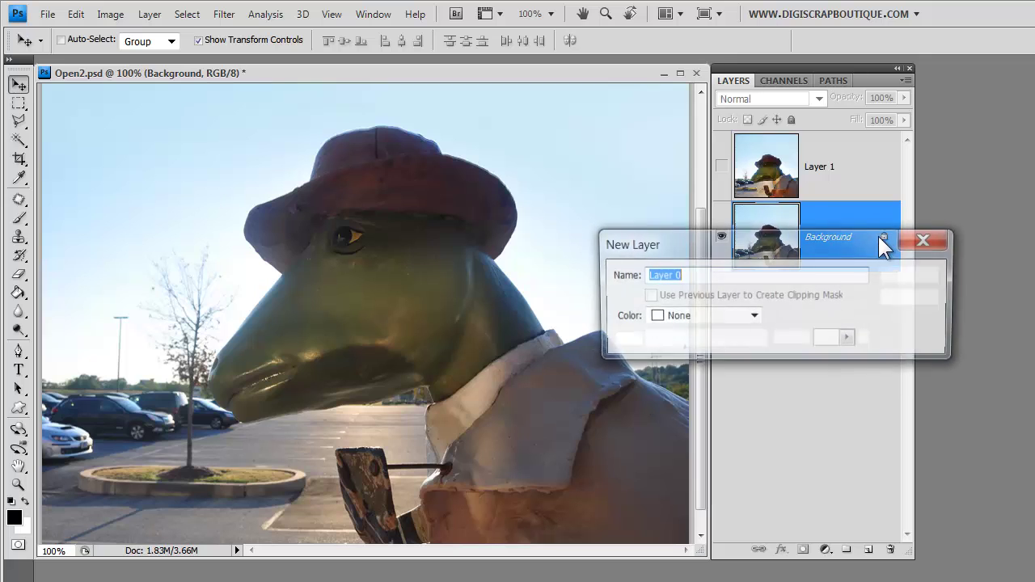
click(912, 274)
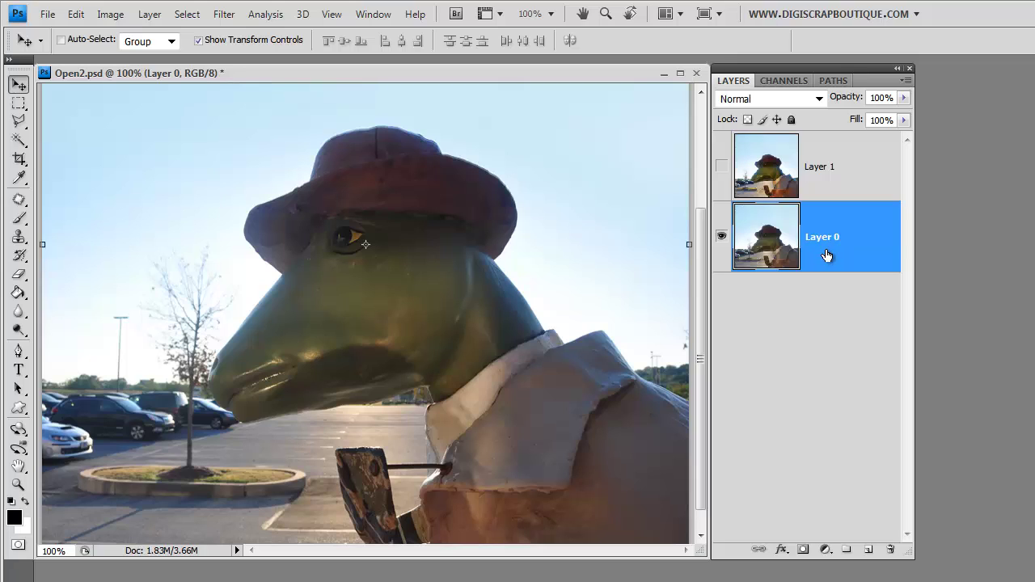
click(867, 551)
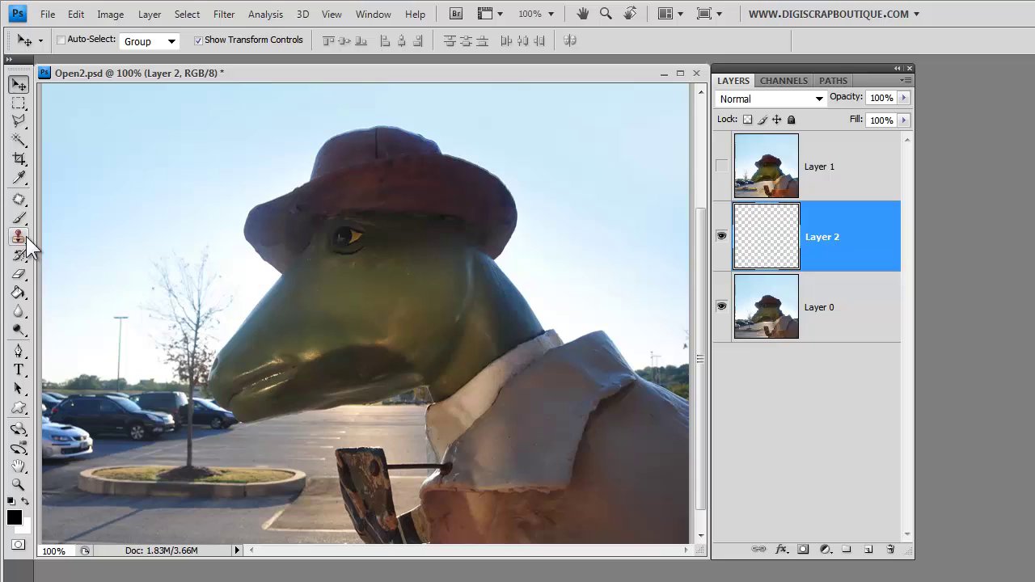
Choose the Patch tool for retouching and make Layer 0 the active layer.
key(j)
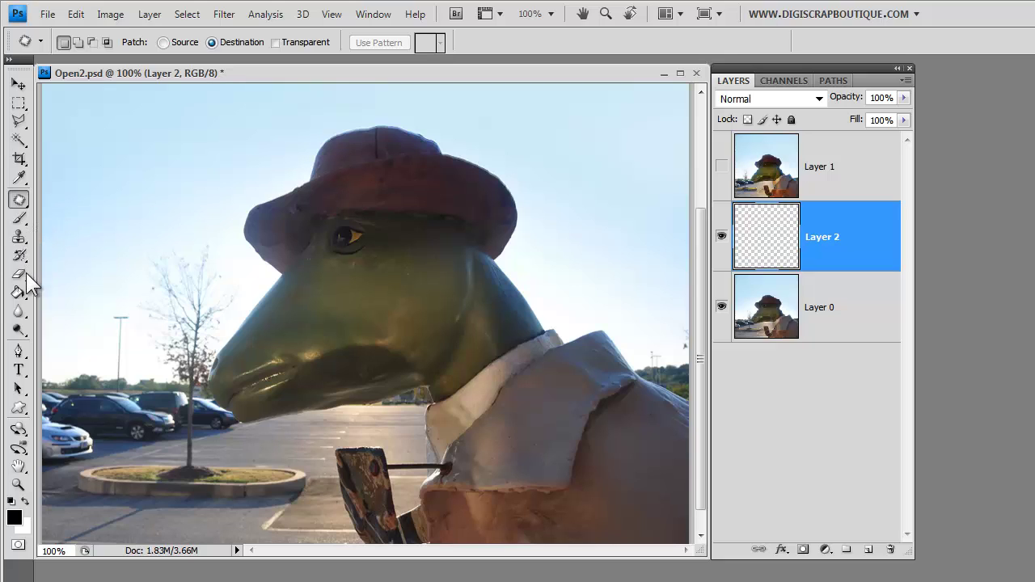
click(19, 236)
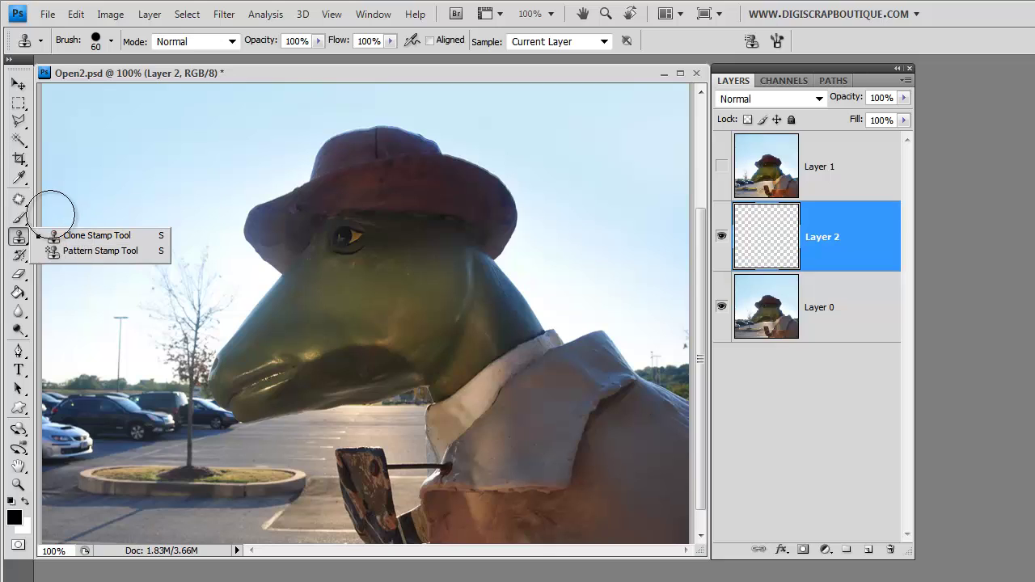
click(19, 201)
click(20, 202)
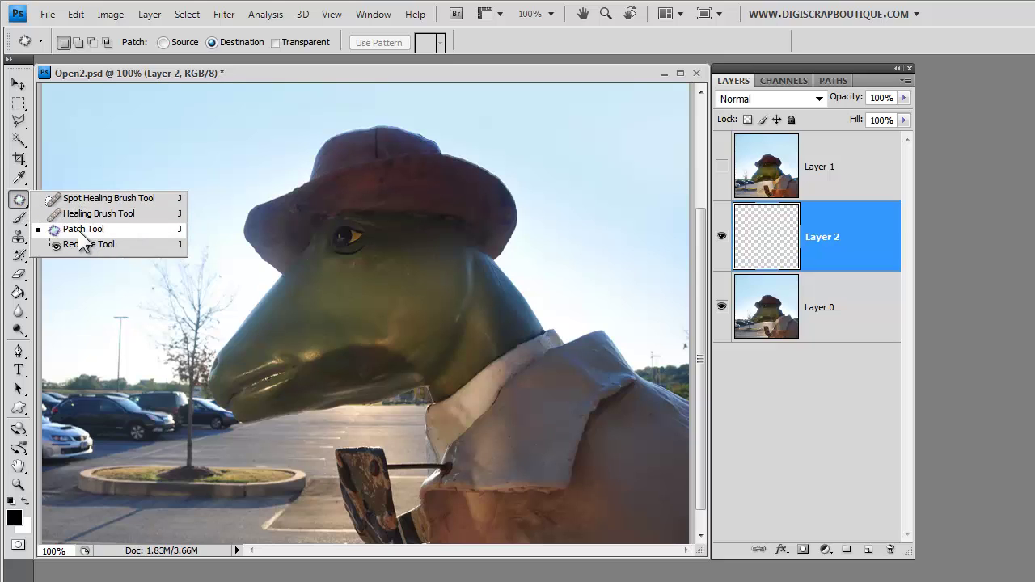
click(344, 72)
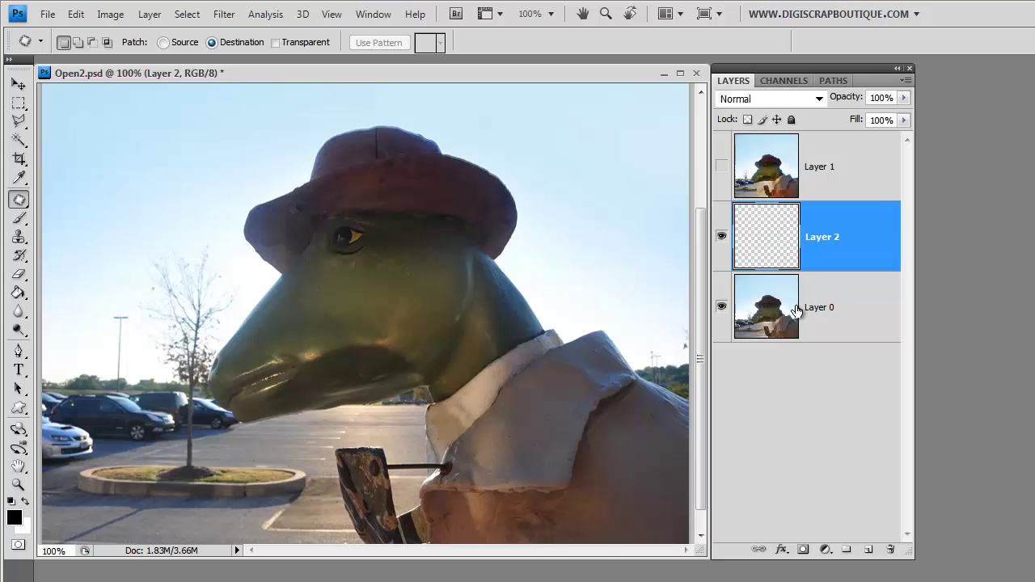
click(839, 323)
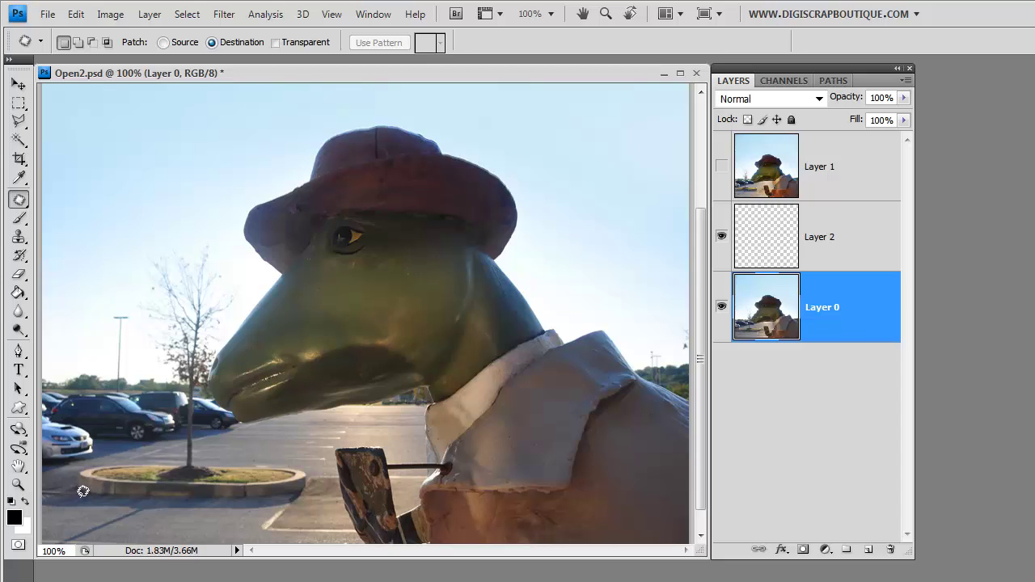
click(17, 203)
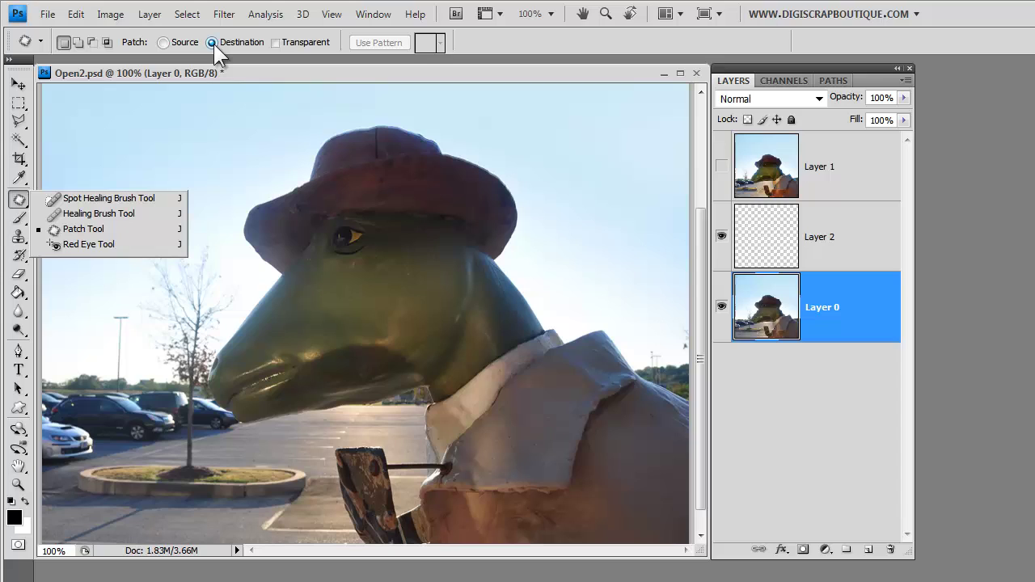
click(248, 71)
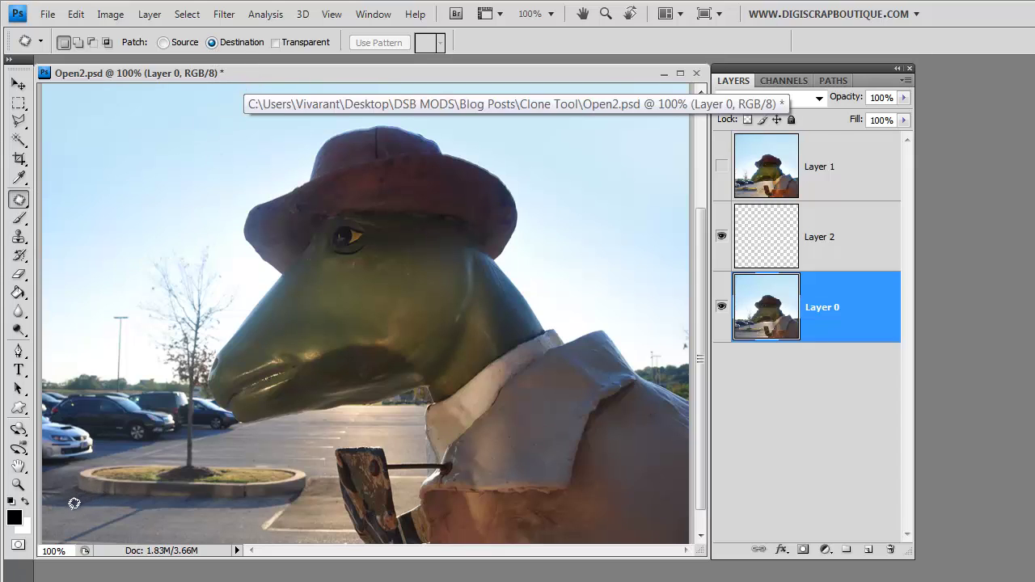
Outline the planter island together with the lower tree trunk using the Patch tool.
drag(70, 504, 129, 514)
mouse_move(223, 510)
mouse_down()
mouse_move(291, 498)
mouse_move(318, 464)
mouse_move(212, 454)
mouse_move(194, 416)
mouse_move(173, 456)
mouse_up()
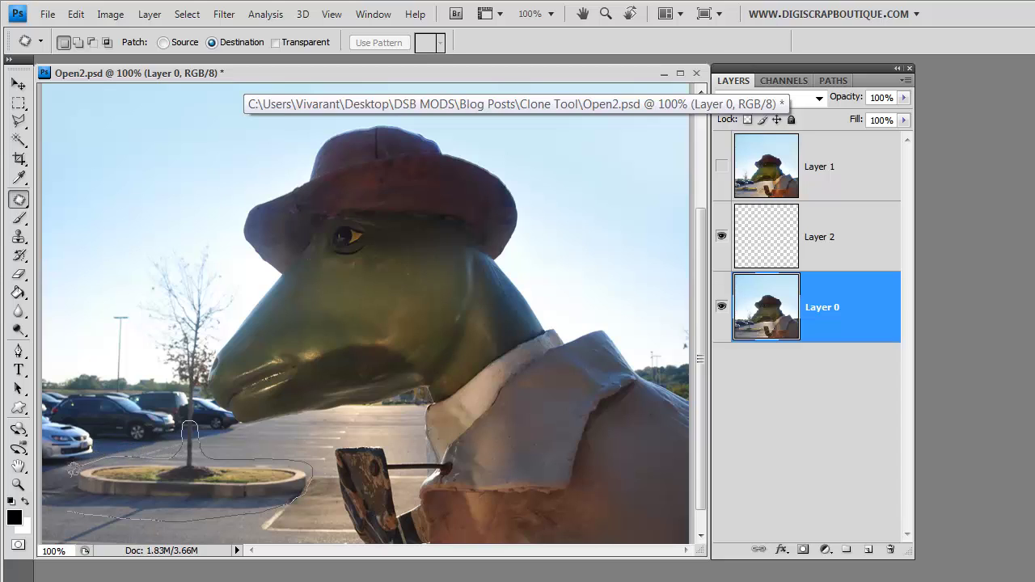
drag(70, 481, 69, 511)
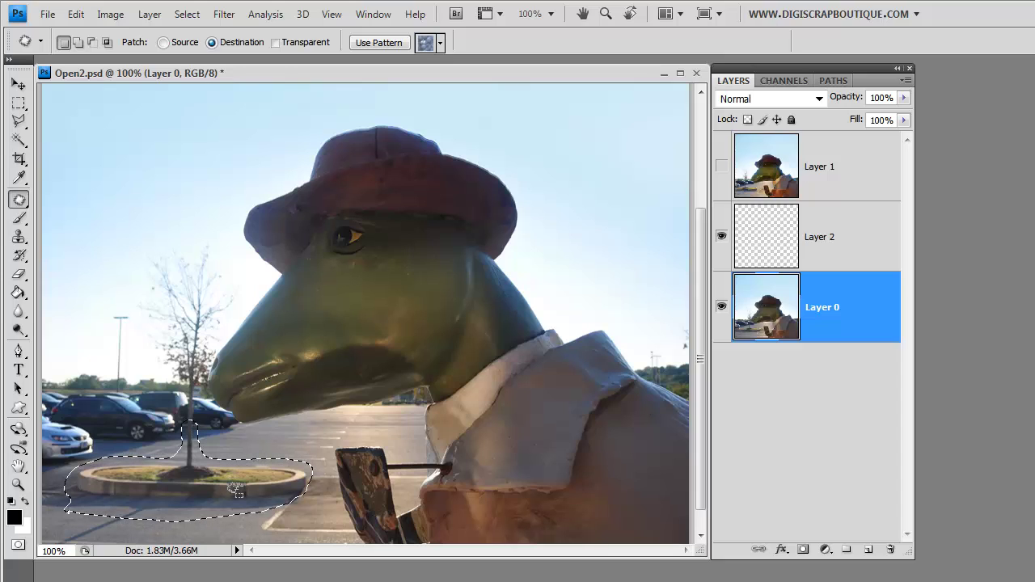
Patch the outlined planter copy slightly to the left of its original position and deselect it.
drag(232, 495, 197, 493)
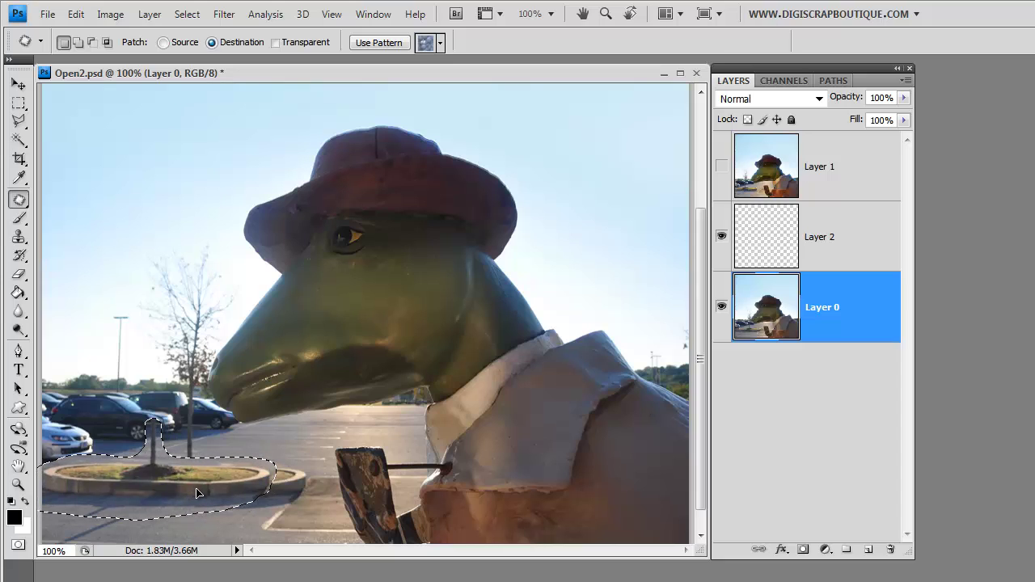
drag(197, 493, 195, 492)
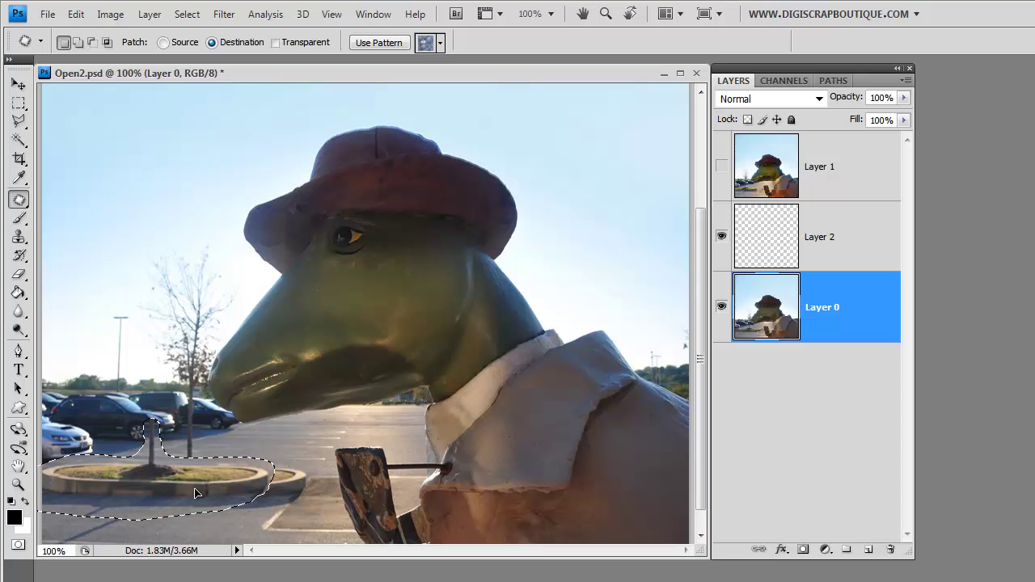
drag(195, 492, 194, 492)
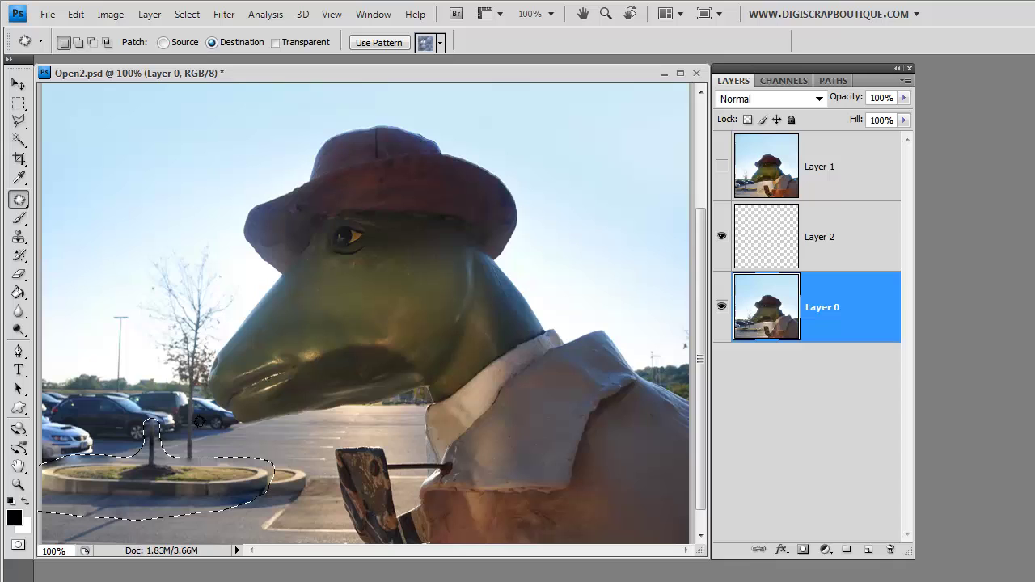
click(186, 13)
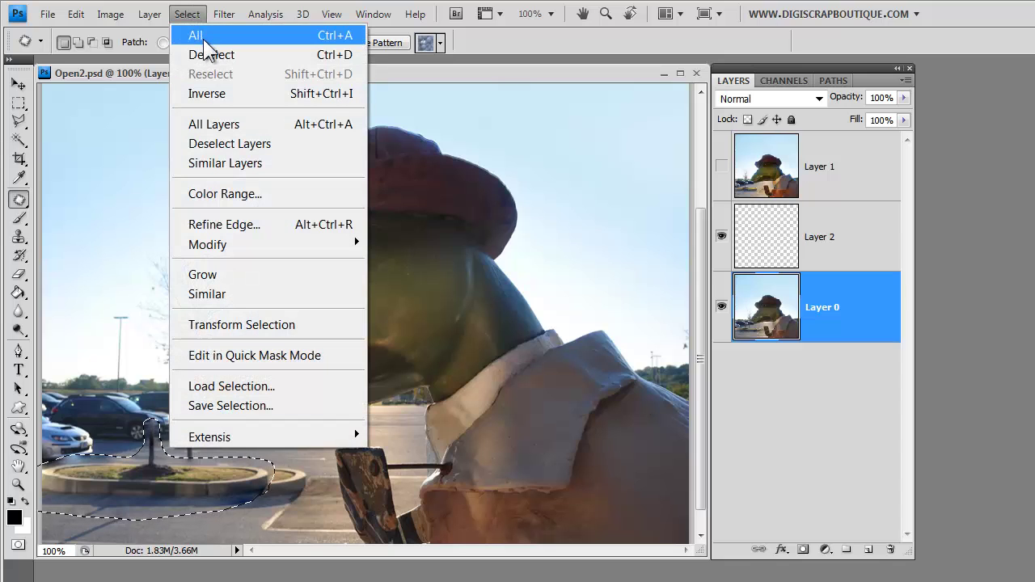
click(215, 56)
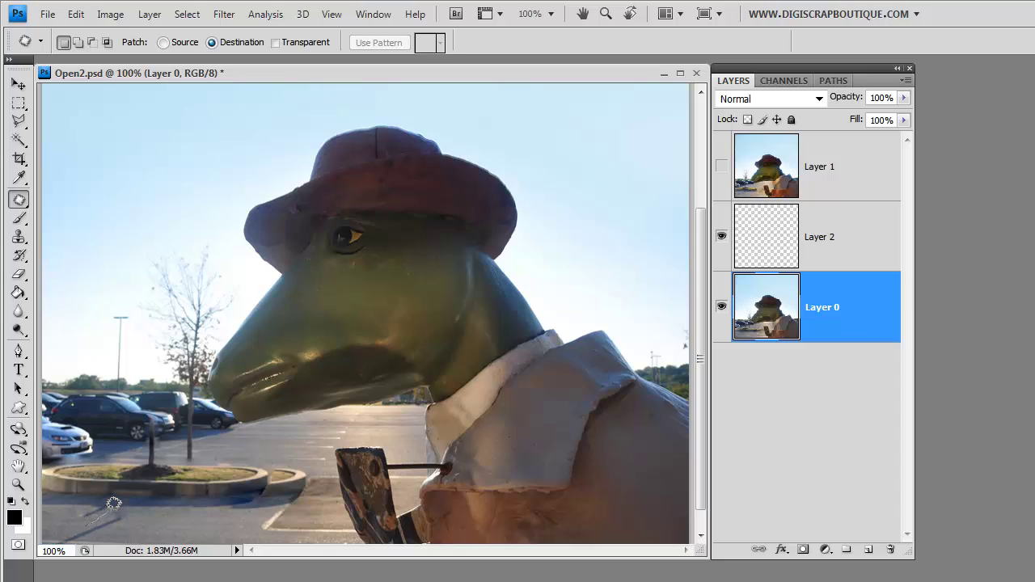
Patch the tree shadow on the pavement in front of the planter with nearby clean asphalt and deselect.
drag(111, 499, 72, 514)
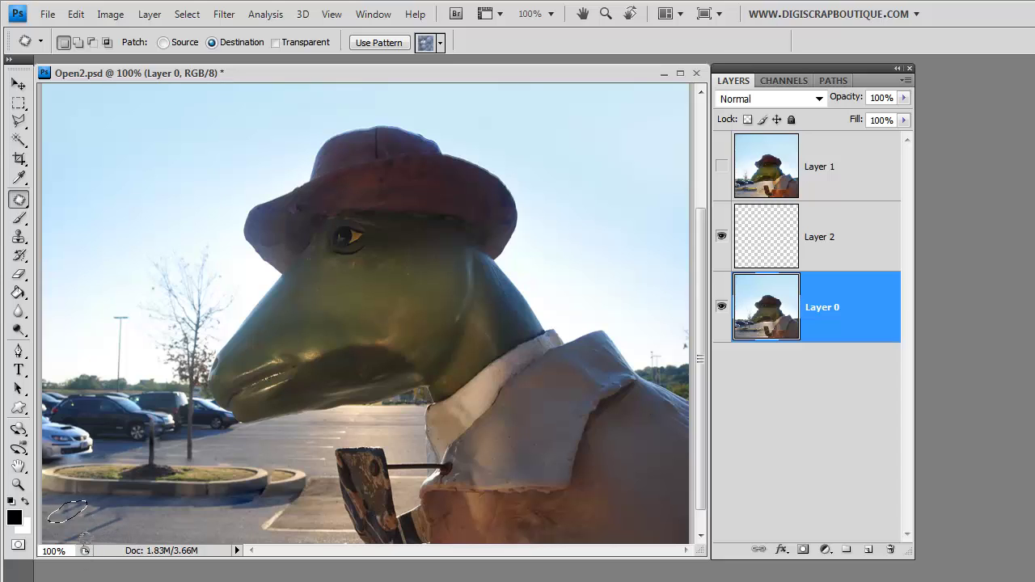
drag(81, 541, 123, 509)
drag(102, 524, 51, 527)
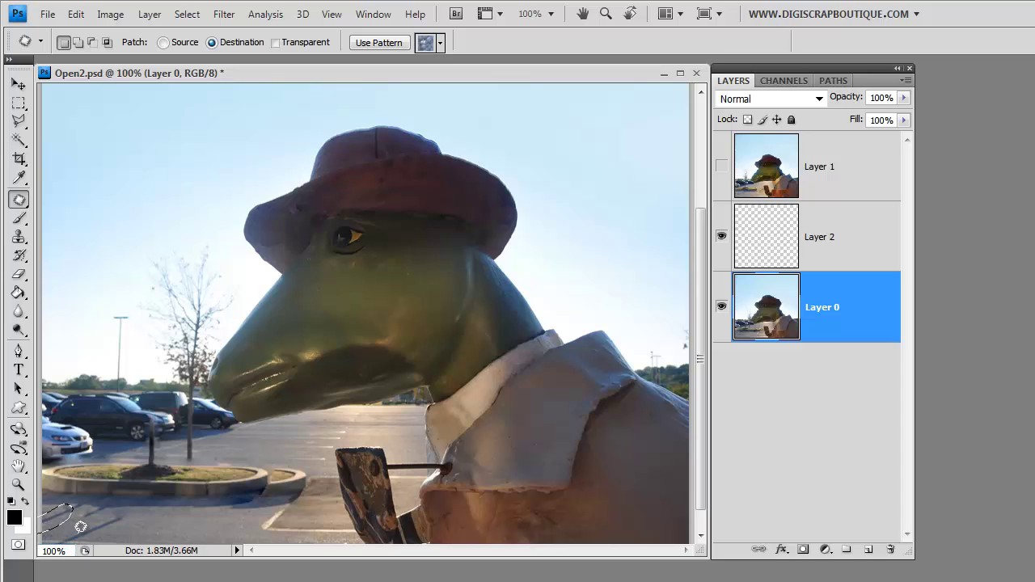
click(190, 15)
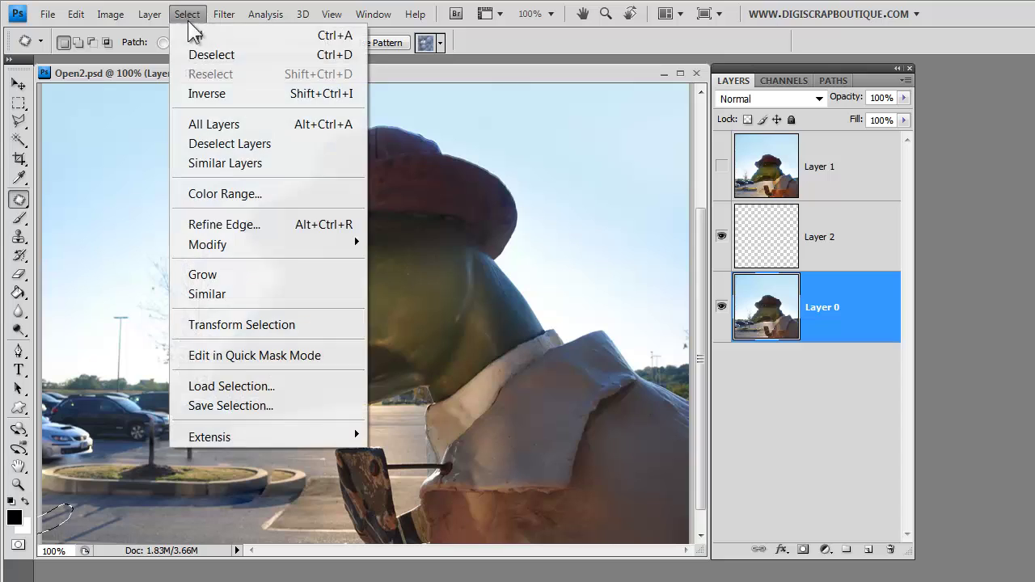
click(208, 55)
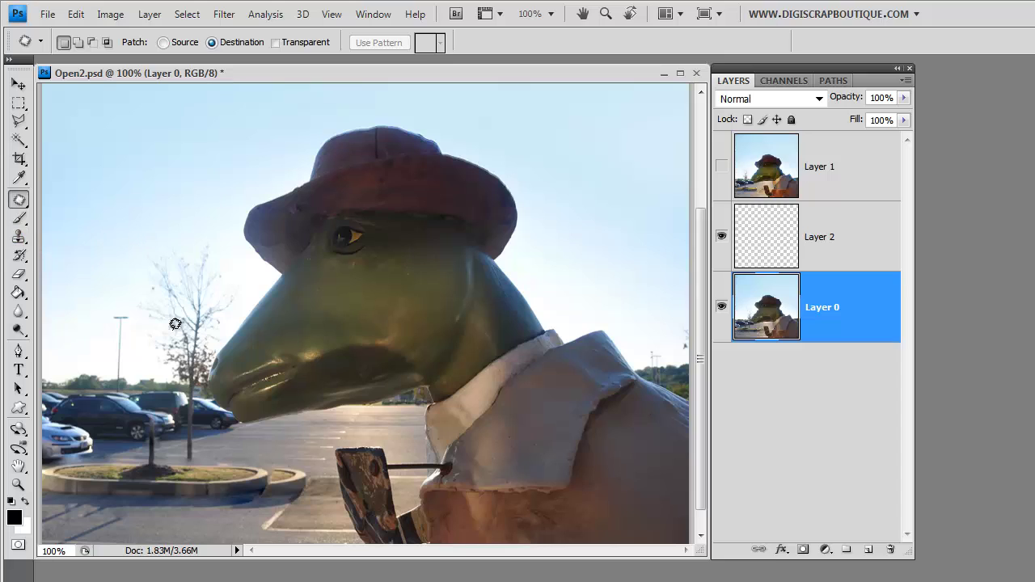
Switch to the Clone Stamp tool for the remaining retouching on Layer 0.
click(23, 200)
click(18, 237)
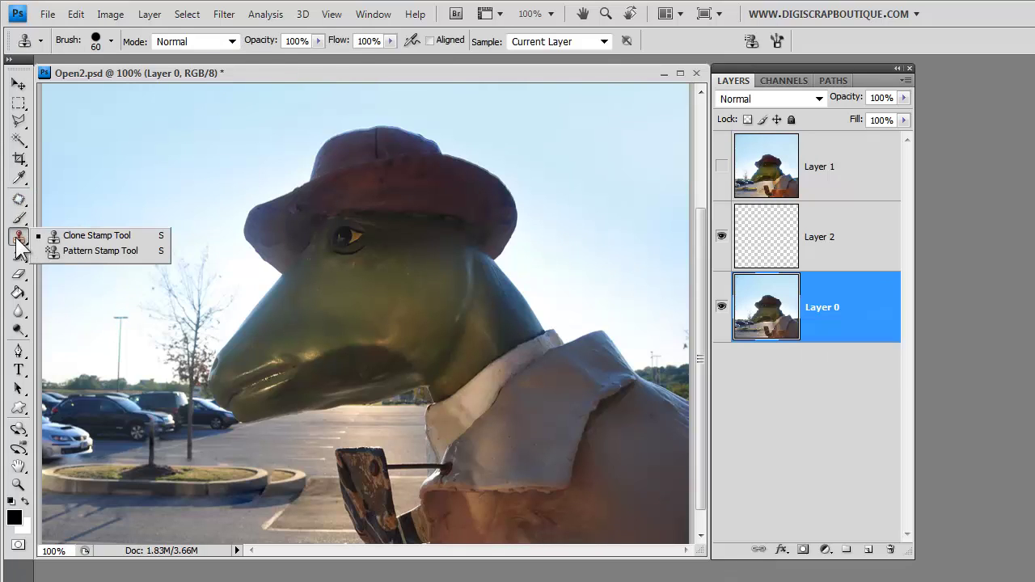
click(81, 236)
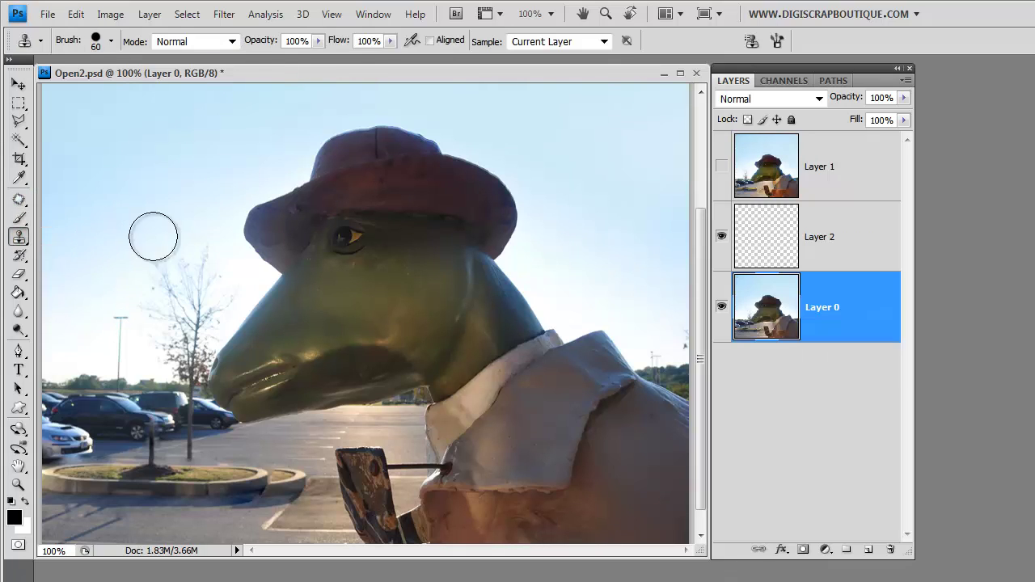
Try the soft round 28 px brush with 0% hardness for the Clone Stamp.
click(111, 41)
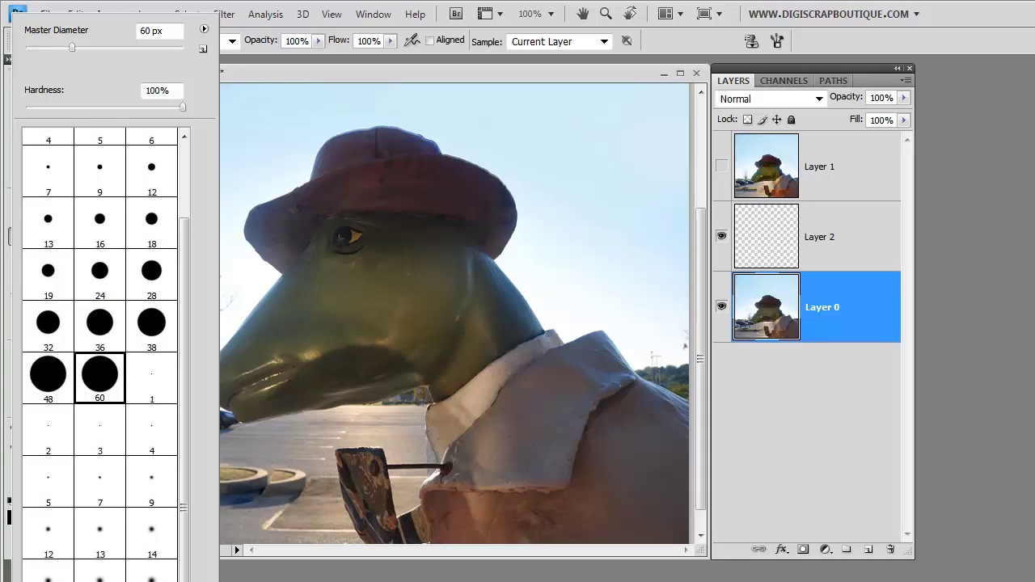
click(151, 579)
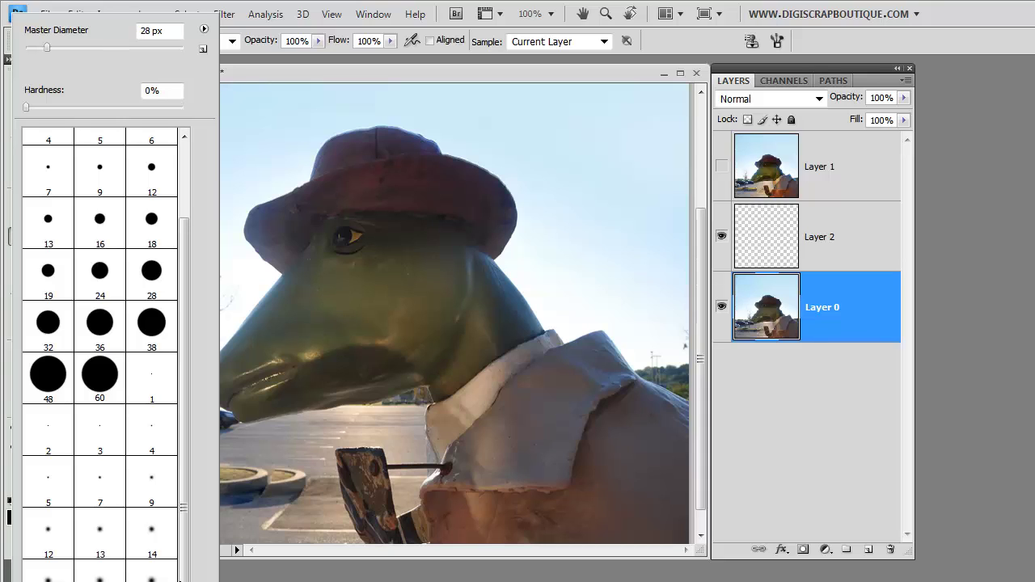
click(486, 72)
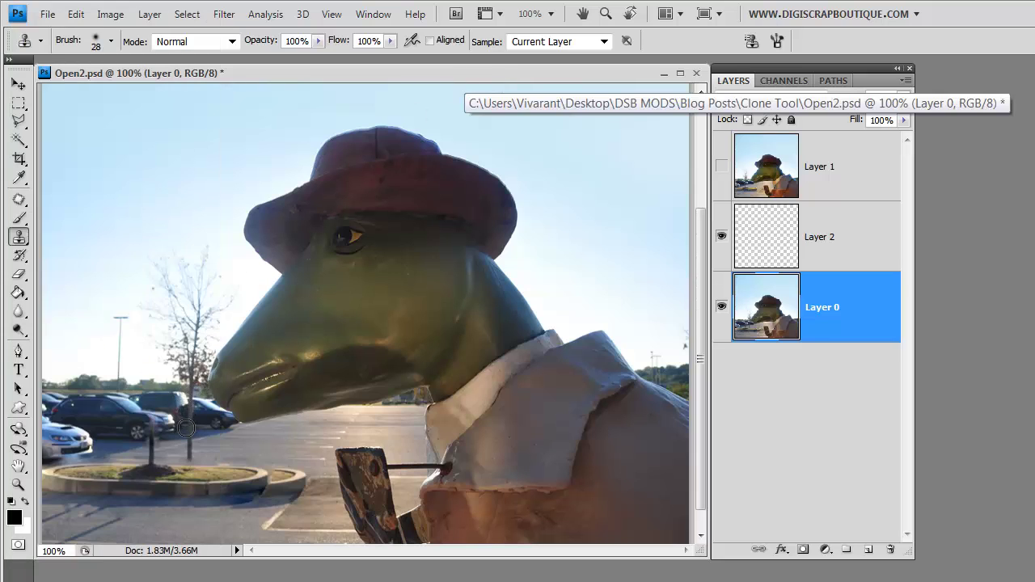
click(111, 40)
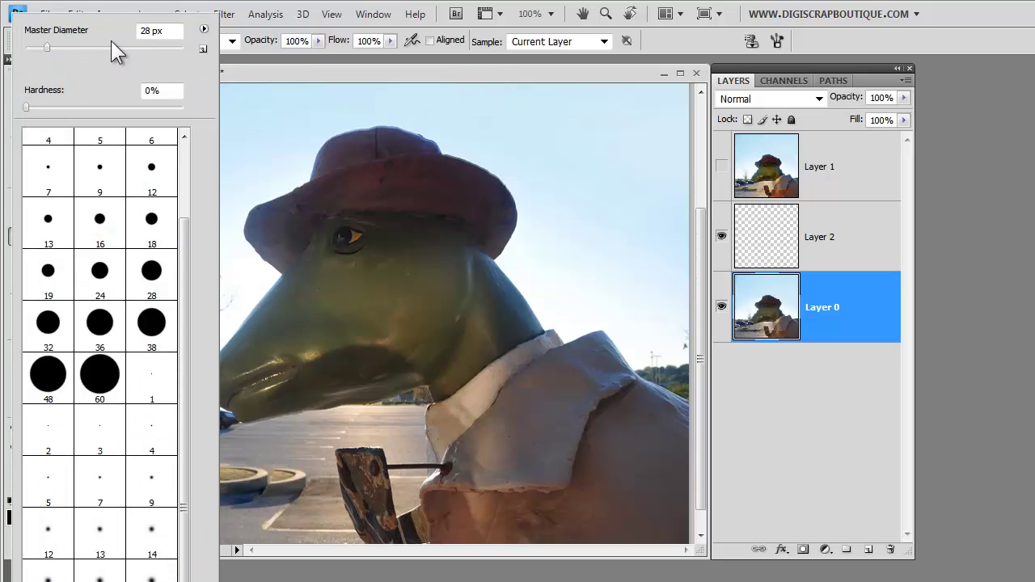
click(499, 75)
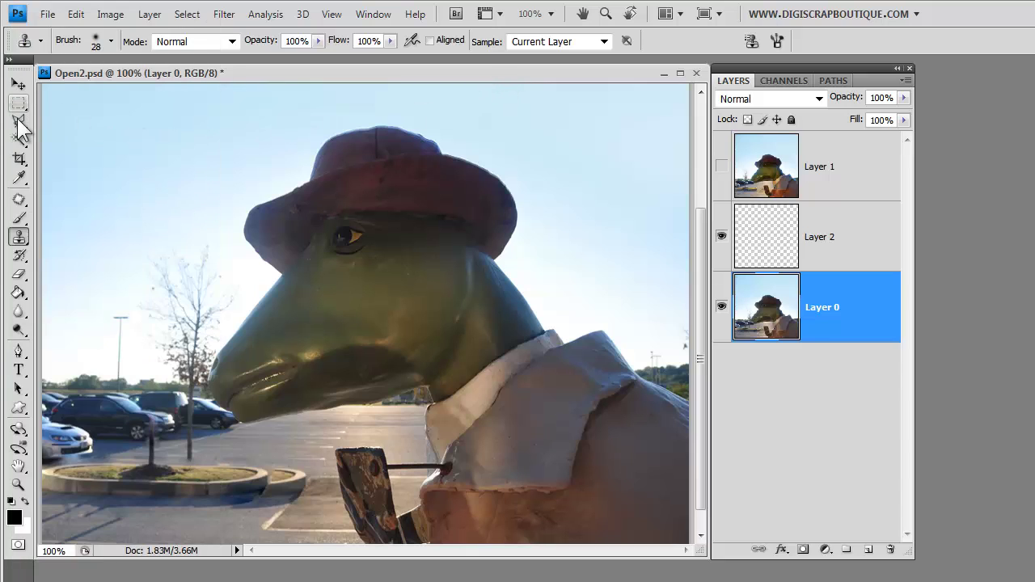
Set the Clone Stamp brush to the hard round 60 px preset with 100% hardness.
click(110, 39)
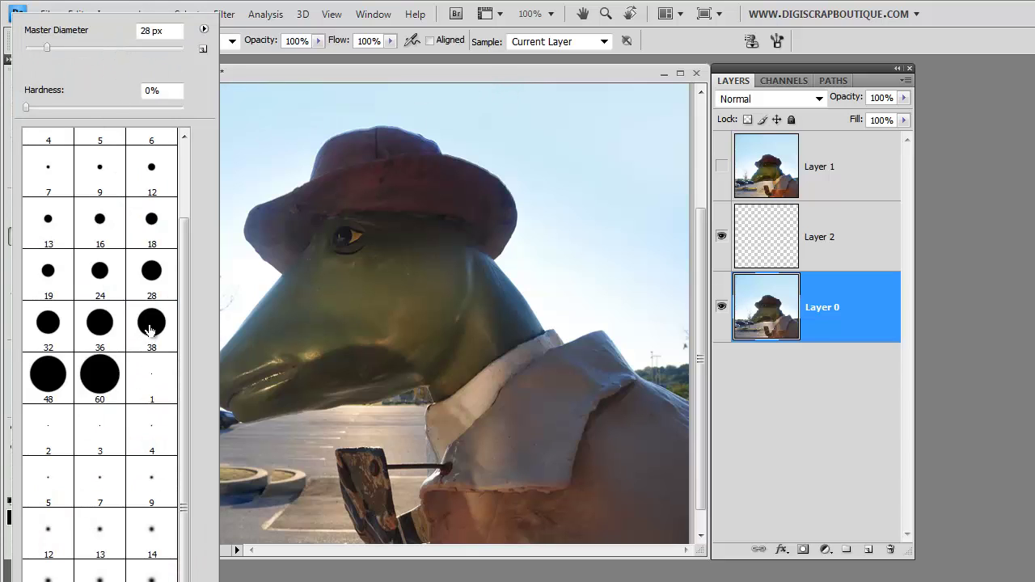
click(100, 375)
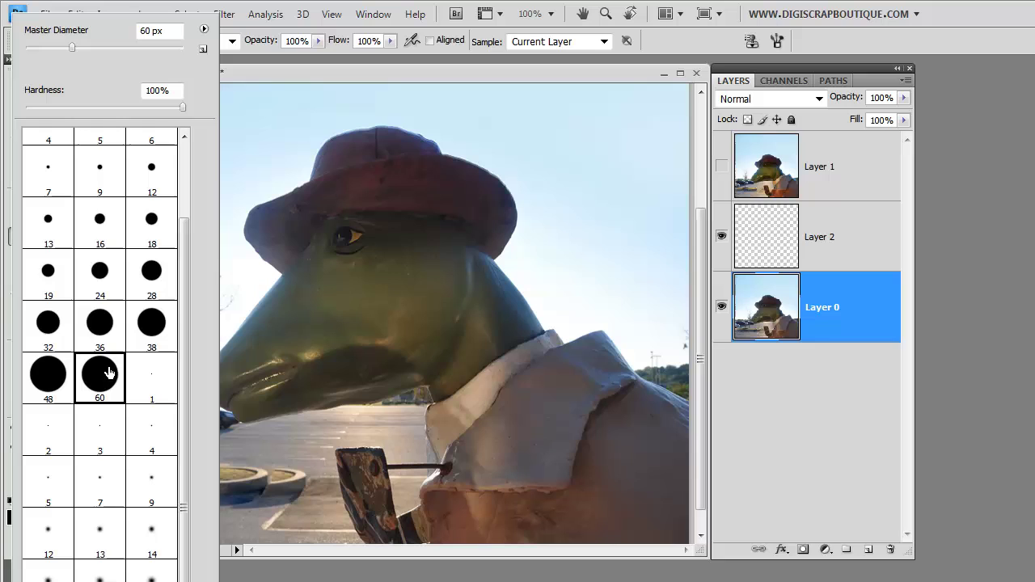
click(401, 69)
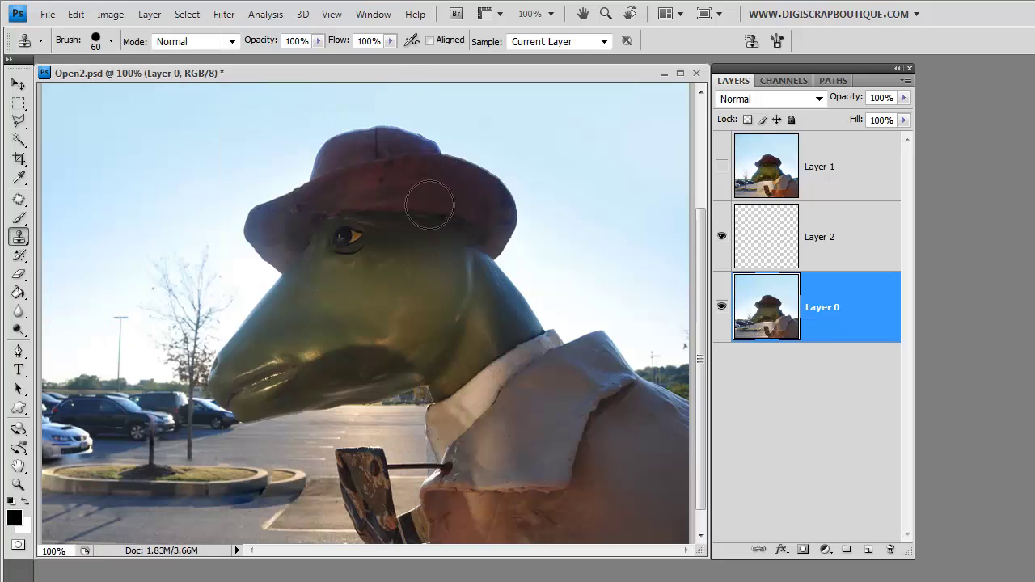
Try cloning the tree trunk onto the planter's stump on Layer 0 with the hard 60 px brush.
alt+click(198, 329)
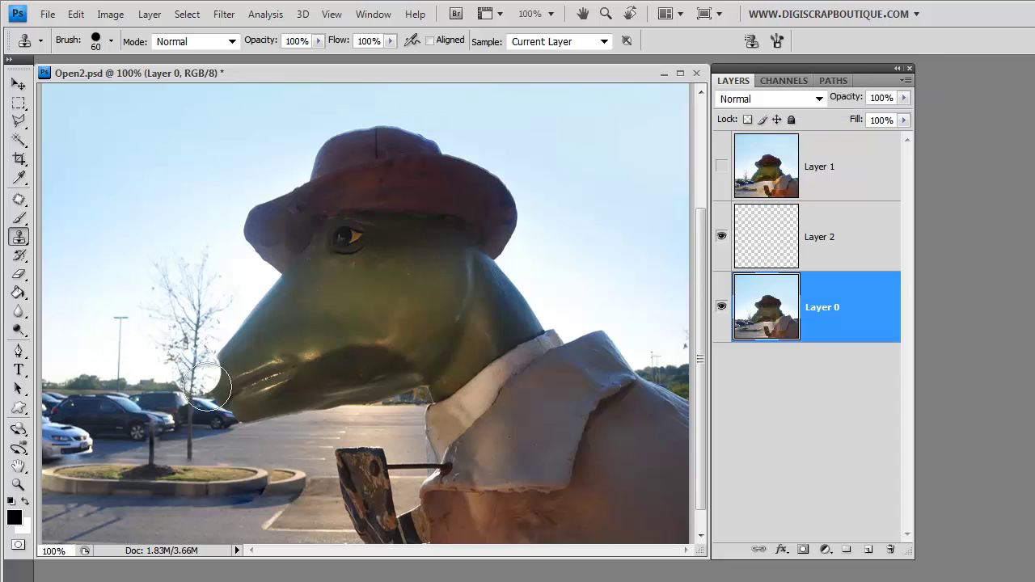
alt+click(190, 413)
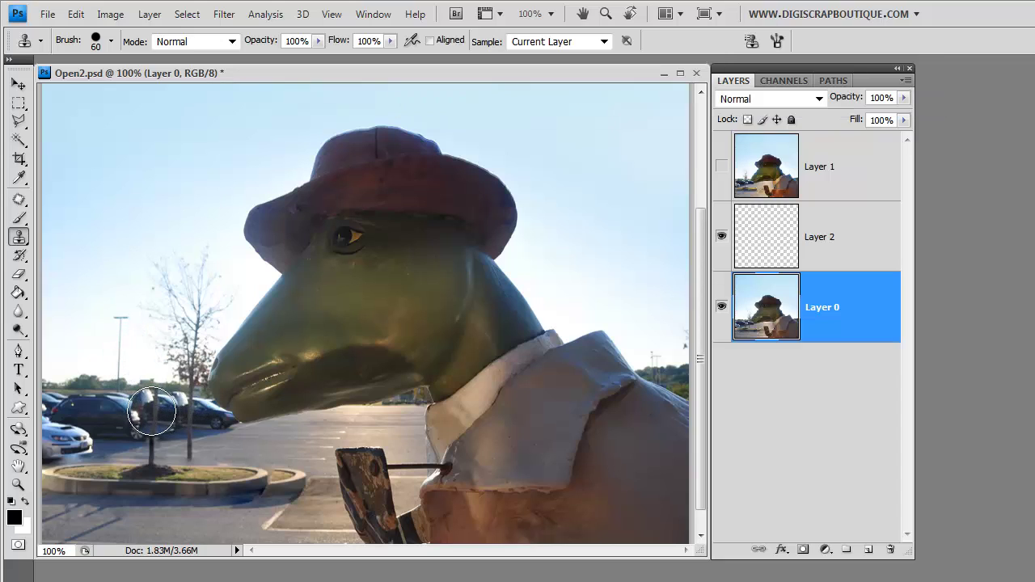
click(151, 410)
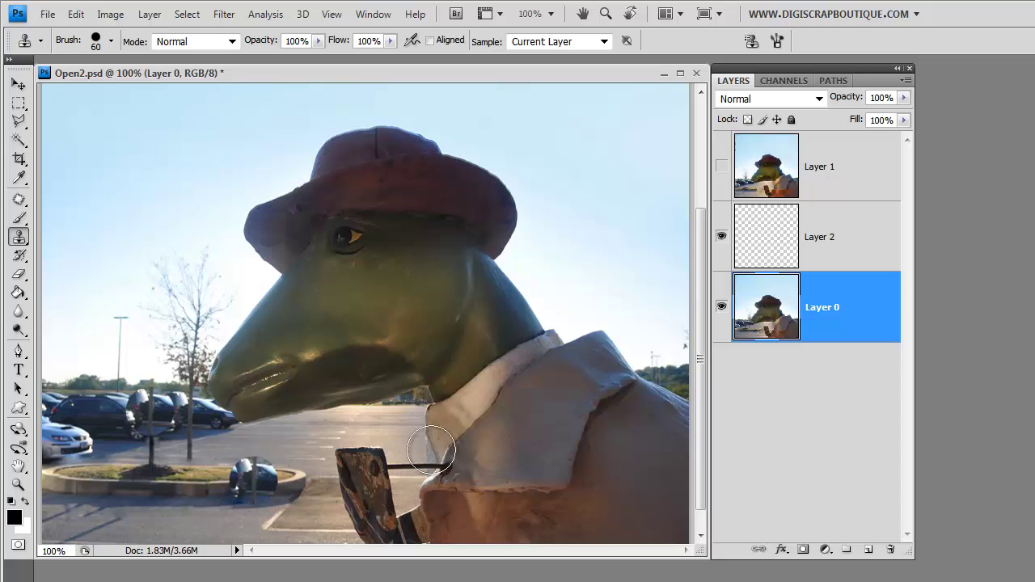
Try cloning the tree trunk onto the planter's stump with the 60 px brush softened to 55% hardness.
key(ctrl+plus)
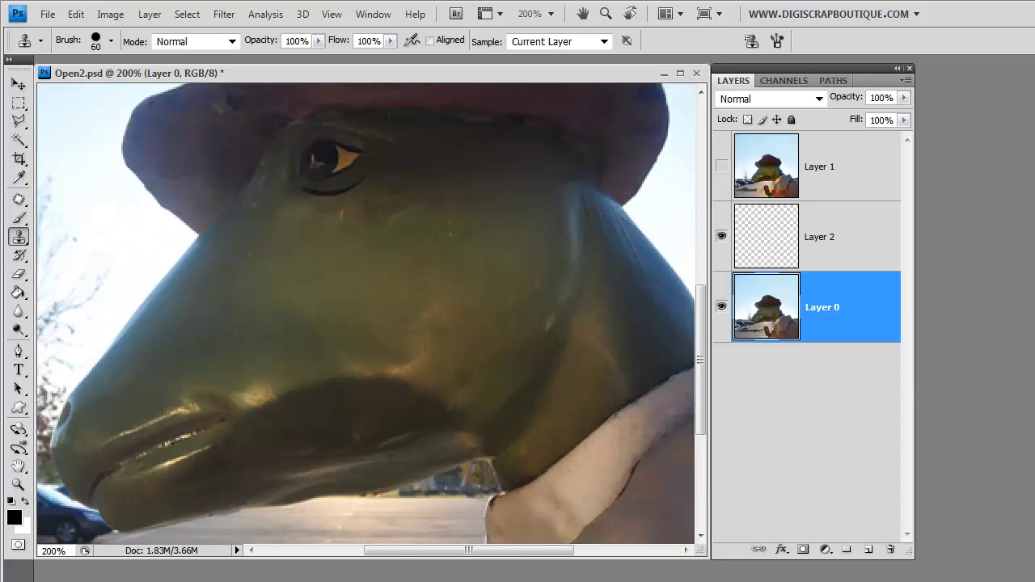
drag(242, 364, 562, 207)
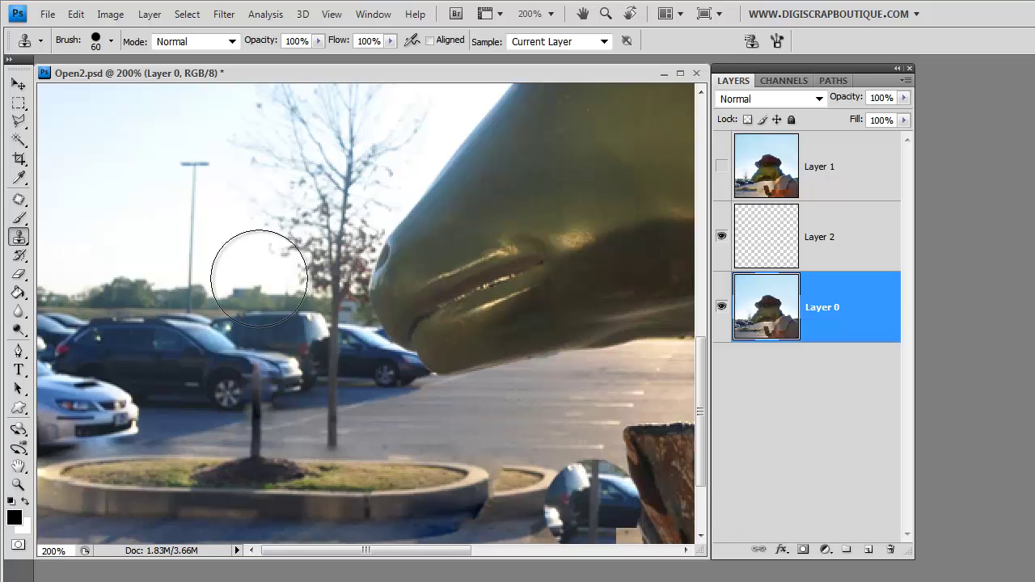
click(110, 41)
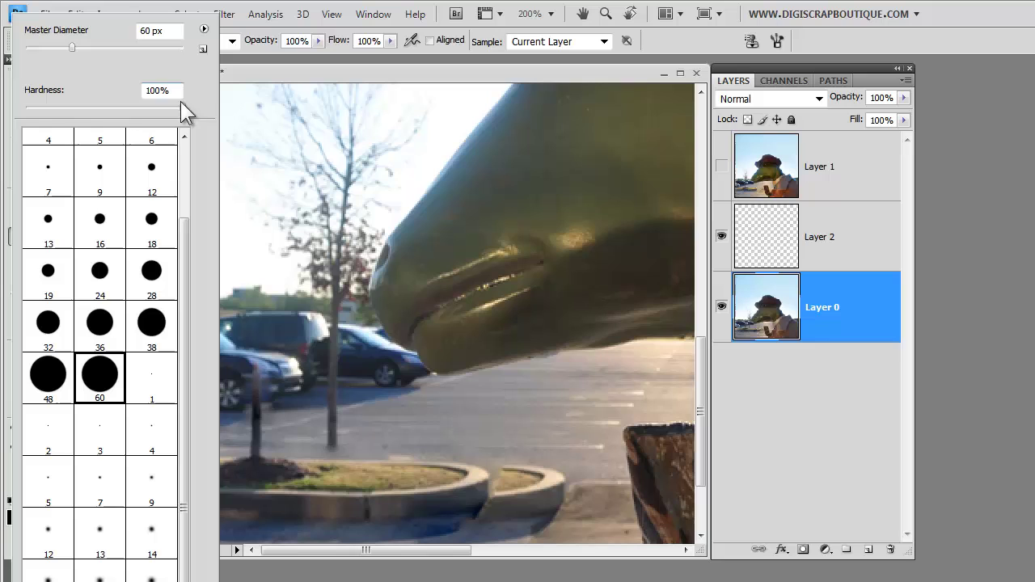
drag(183, 107, 136, 108)
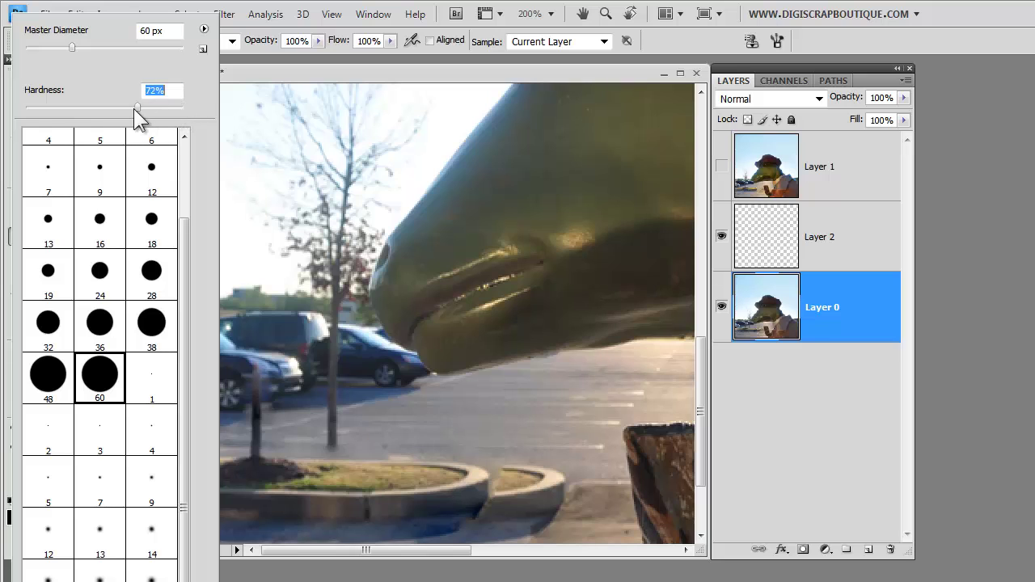
click(401, 65)
alt+click(333, 323)
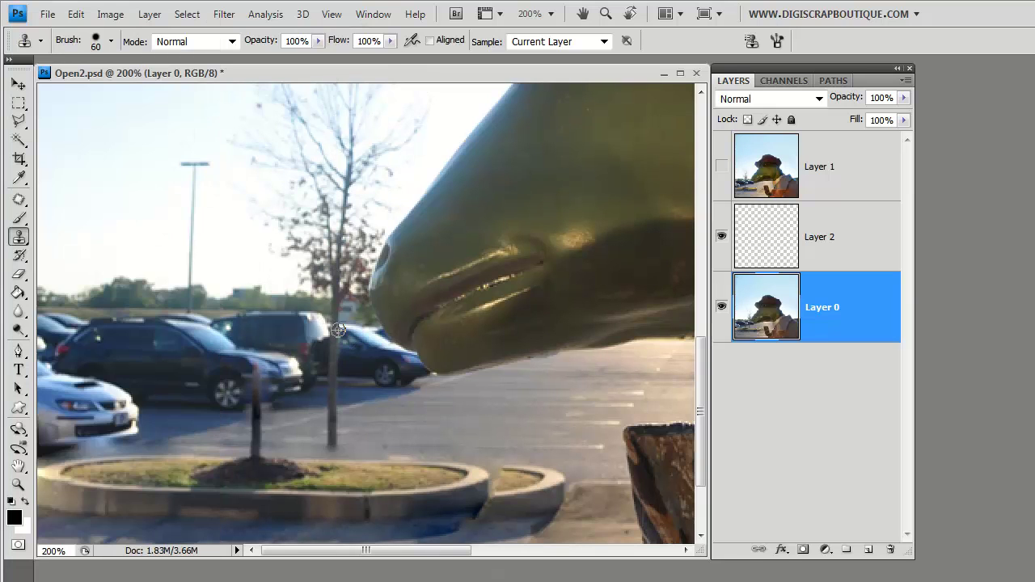
drag(219, 358, 256, 349)
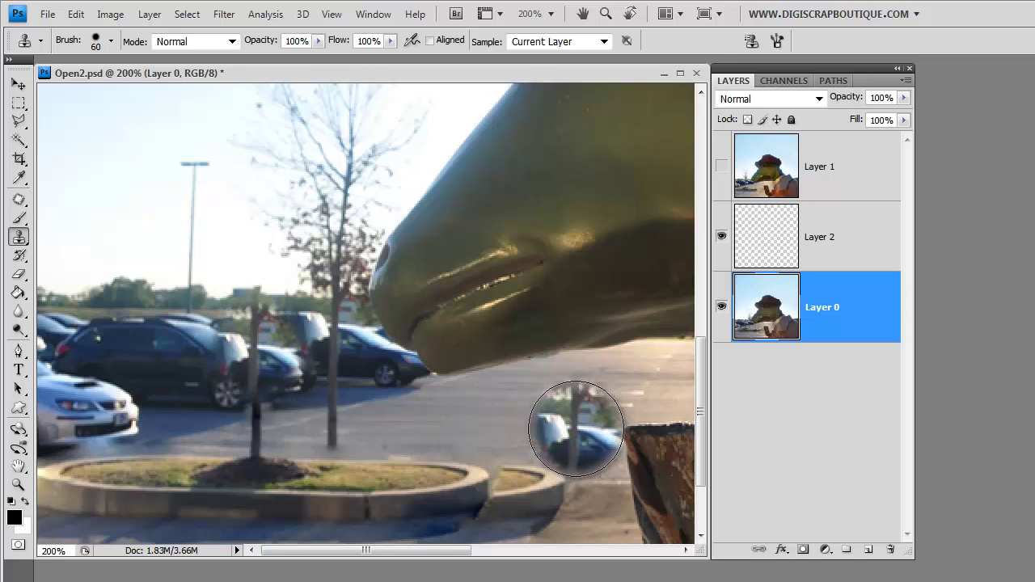
click(586, 460)
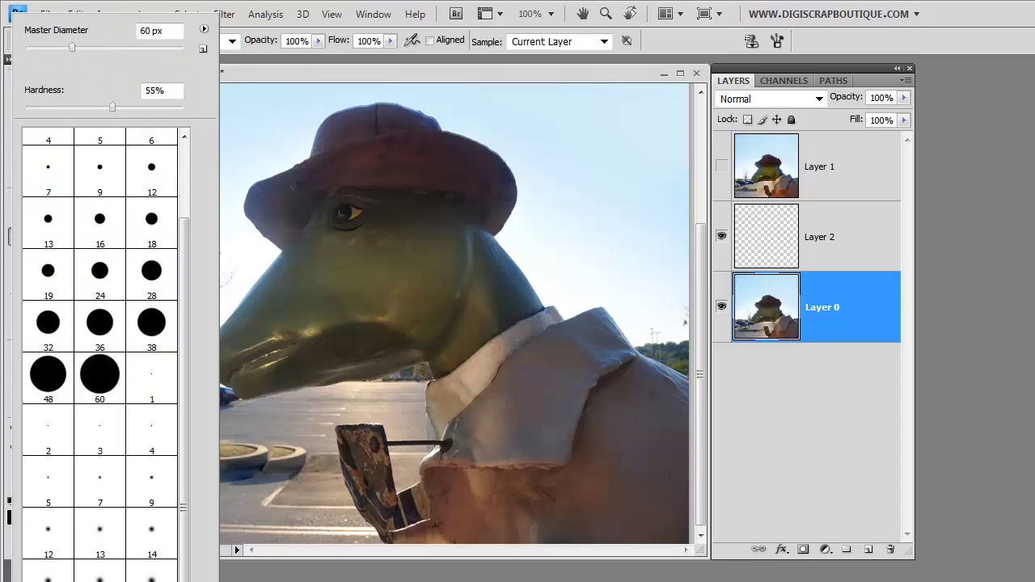
Set up the Clone Stamp on Layer 2 with the soft round 28 px brush, sampling Current & Below.
click(151, 579)
click(596, 67)
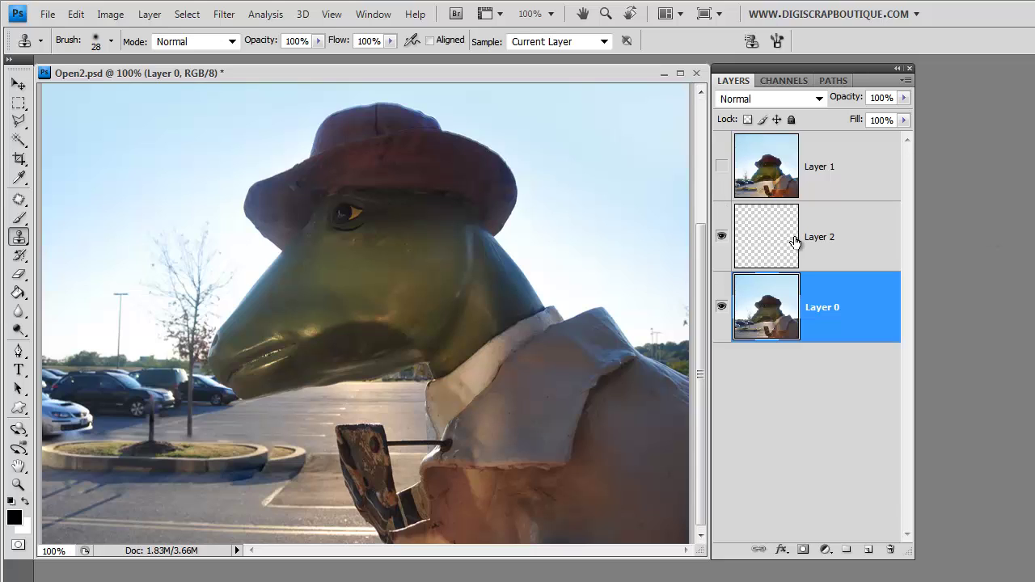
click(850, 254)
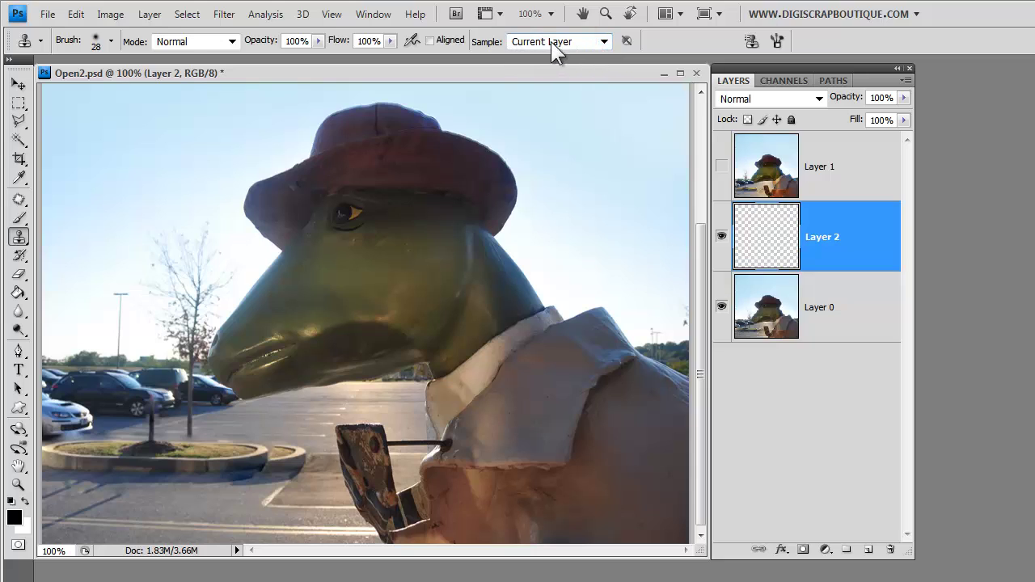
click(604, 43)
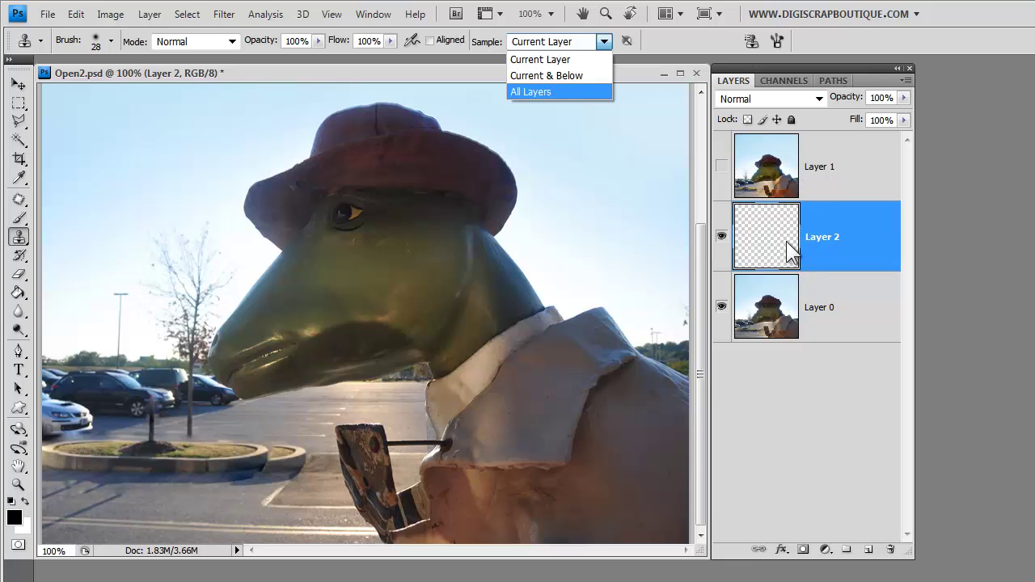
click(573, 75)
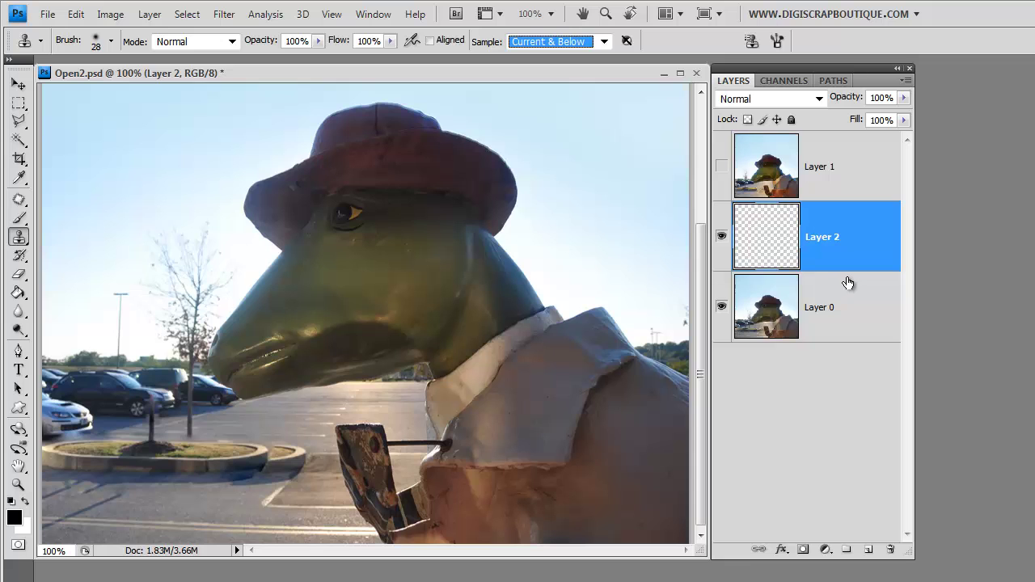
Clone a piece of the existing tree trunk onto the top of the planter's stump on Layer 2.
key(ctrl+plus)
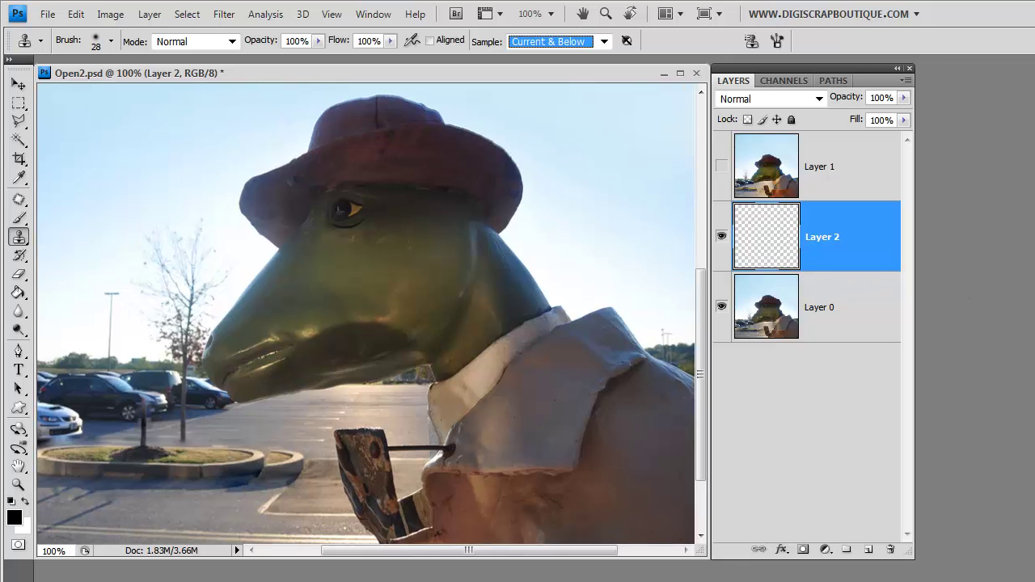
drag(291, 324, 621, 256)
scroll(371, 313, down, 2)
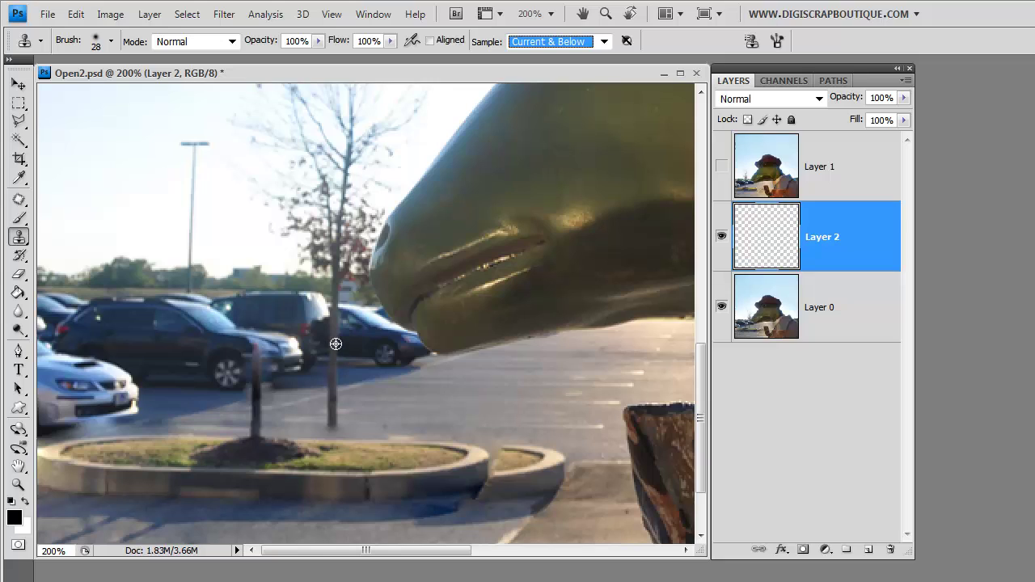
alt+click(335, 346)
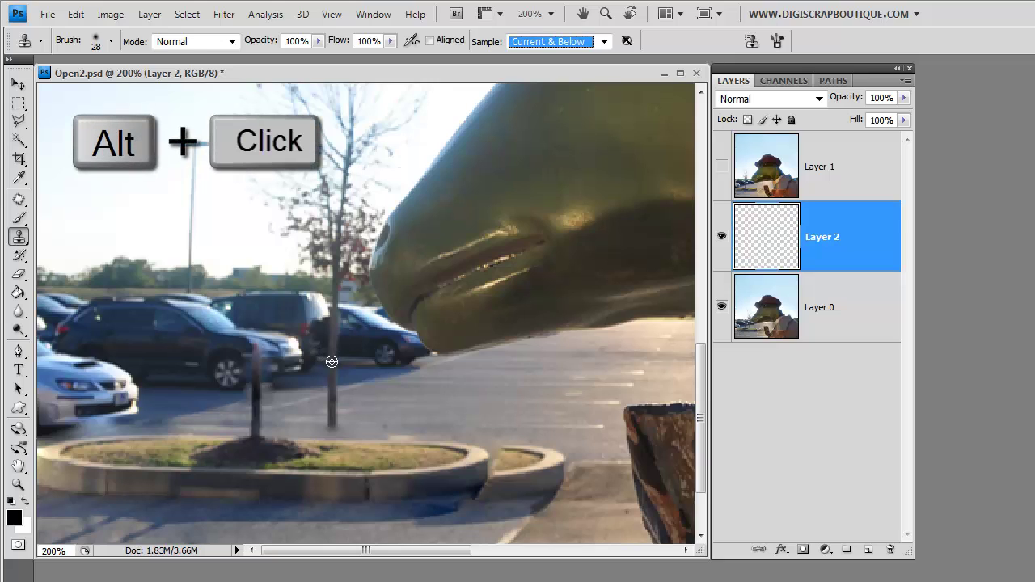
key(alt+Return)
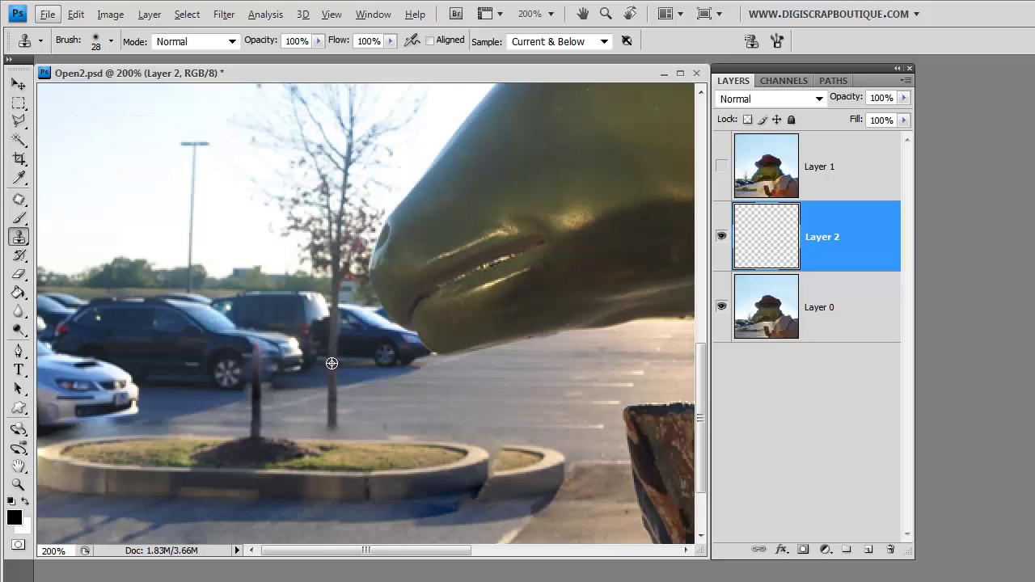
alt+click(333, 364)
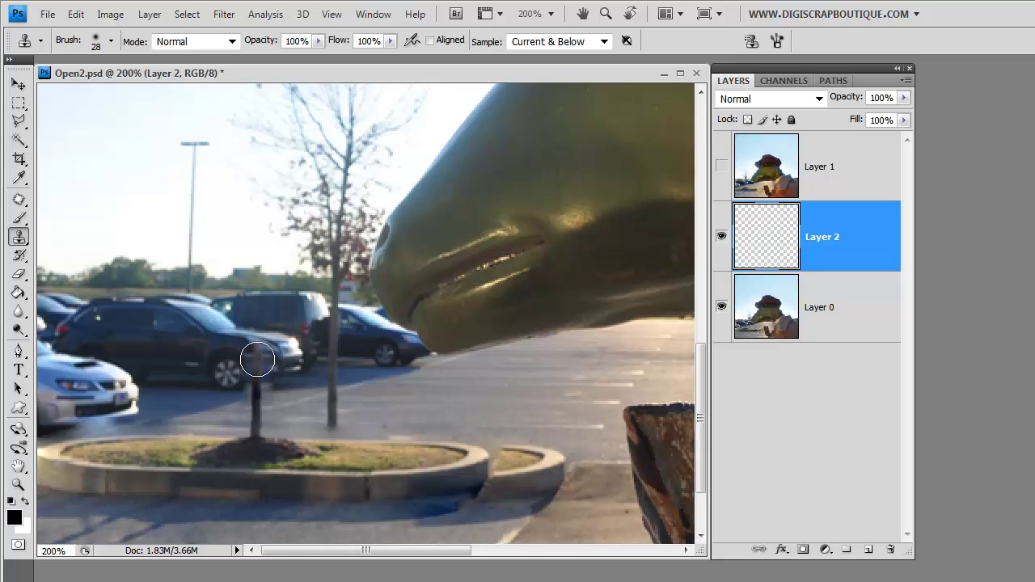
click(257, 359)
drag(319, 400, 357, 425)
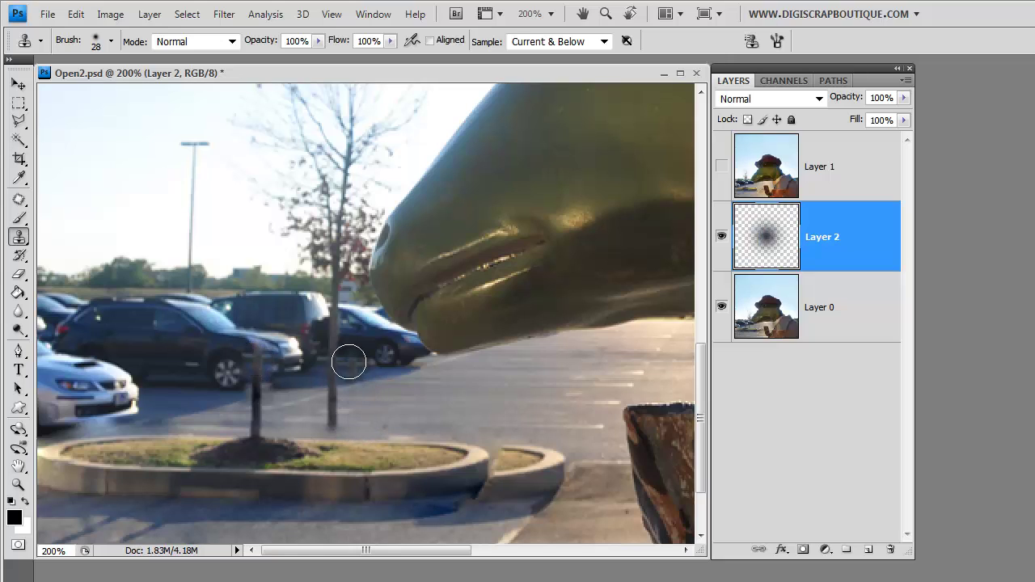
Extend the cloned trunk upward in front of the parked cars, resampling the original trunk and undoing the misplaced stroke.
alt+click(341, 356)
mouse_move(257, 347)
mouse_down()
mouse_move(302, 328)
mouse_move(274, 319)
mouse_move(259, 328)
mouse_move(269, 327)
mouse_move(260, 347)
mouse_move(261, 331)
mouse_move(356, 312)
mouse_move(312, 312)
mouse_up()
key(ctrl+z)
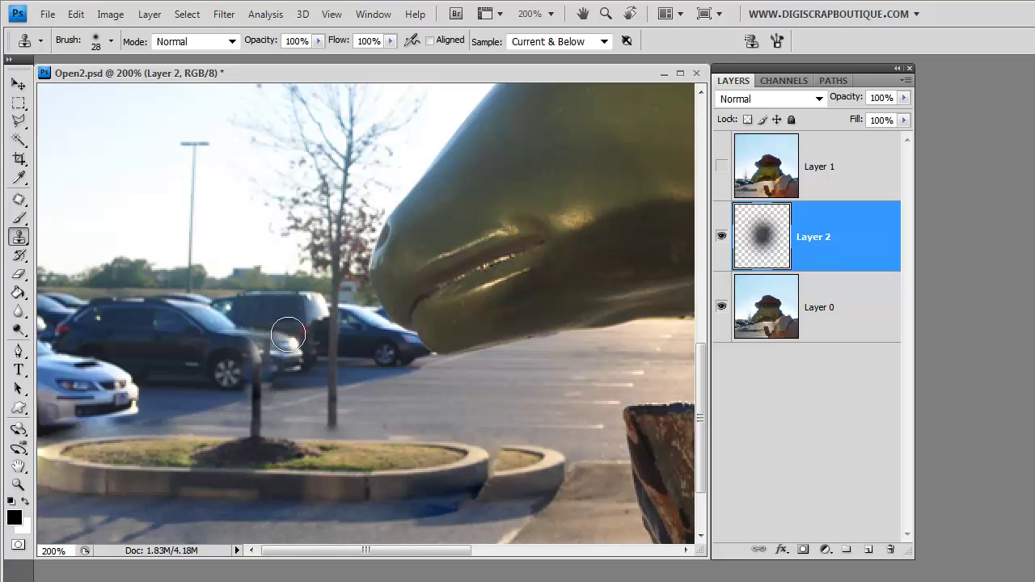
alt+click(337, 318)
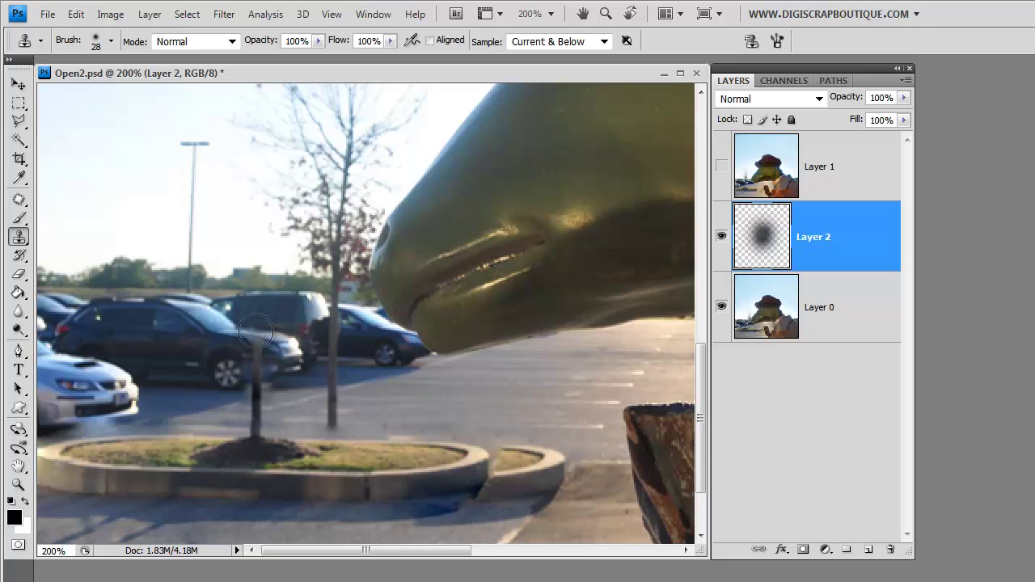
drag(260, 333, 275, 346)
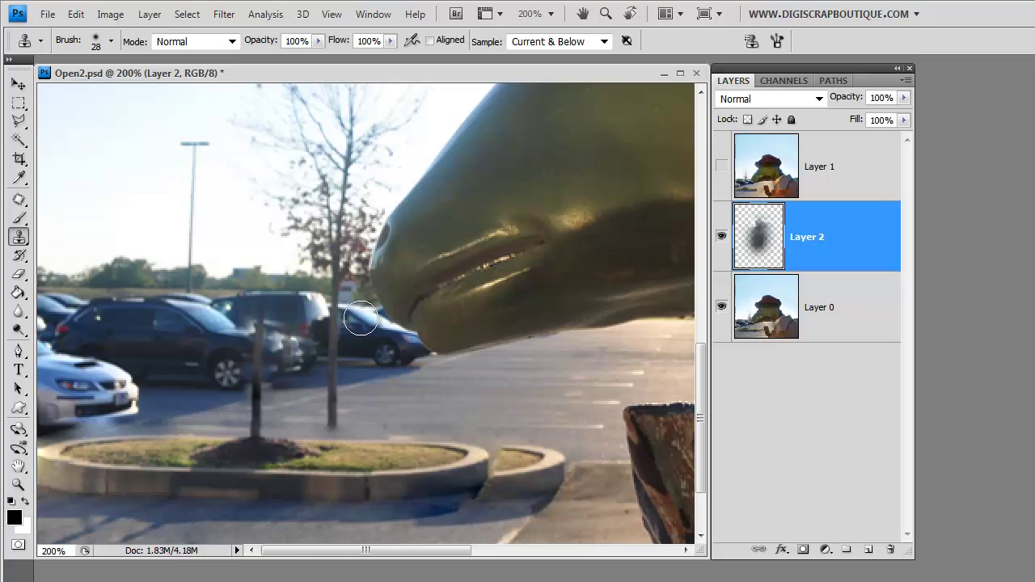
alt+click(321, 296)
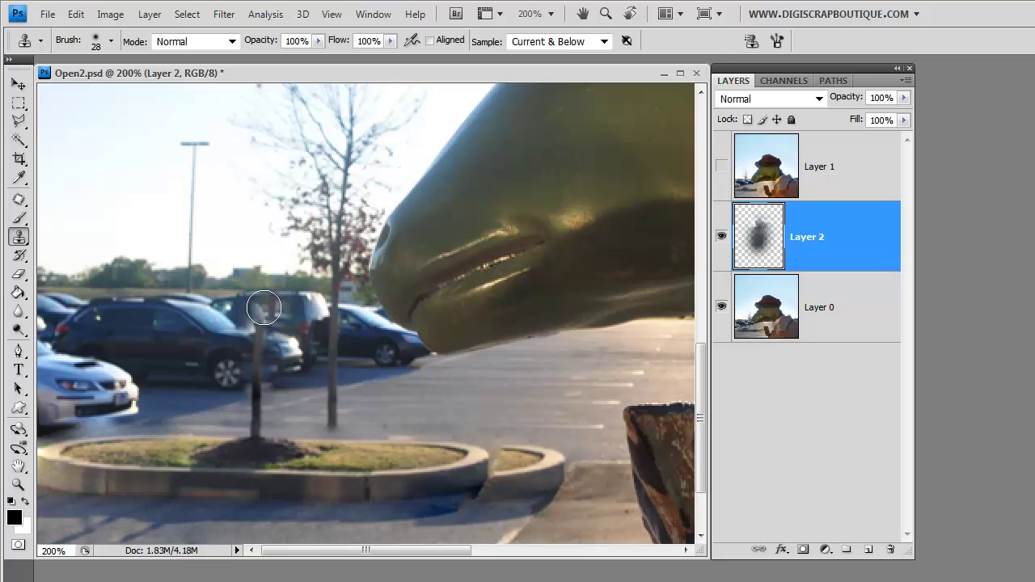
click(260, 311)
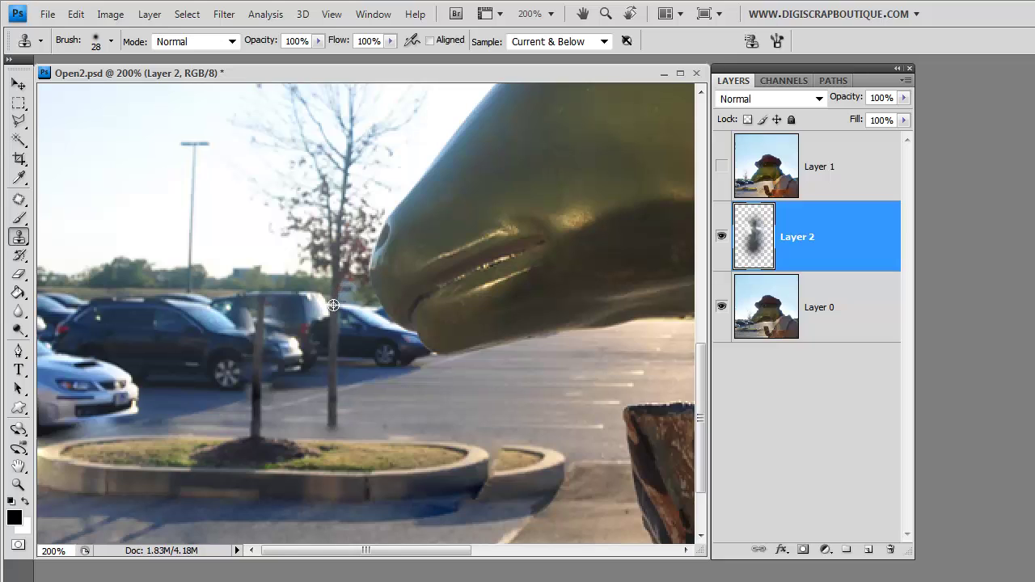
alt+click(333, 305)
drag(257, 317, 257, 321)
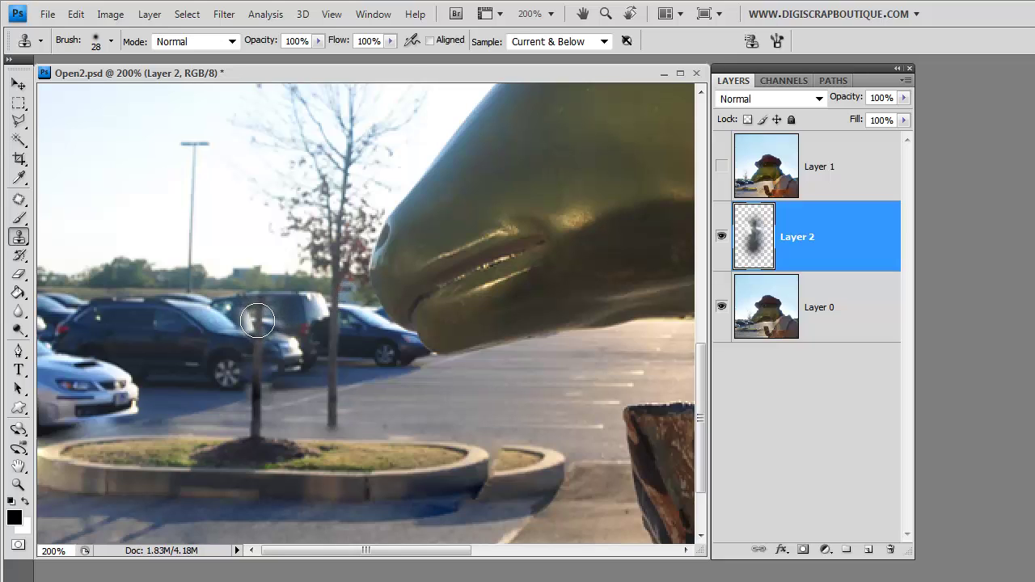
Clone the upper trunk and start of the branches above the car roofs to lengthen the new trunk to the tree line.
alt+click(336, 284)
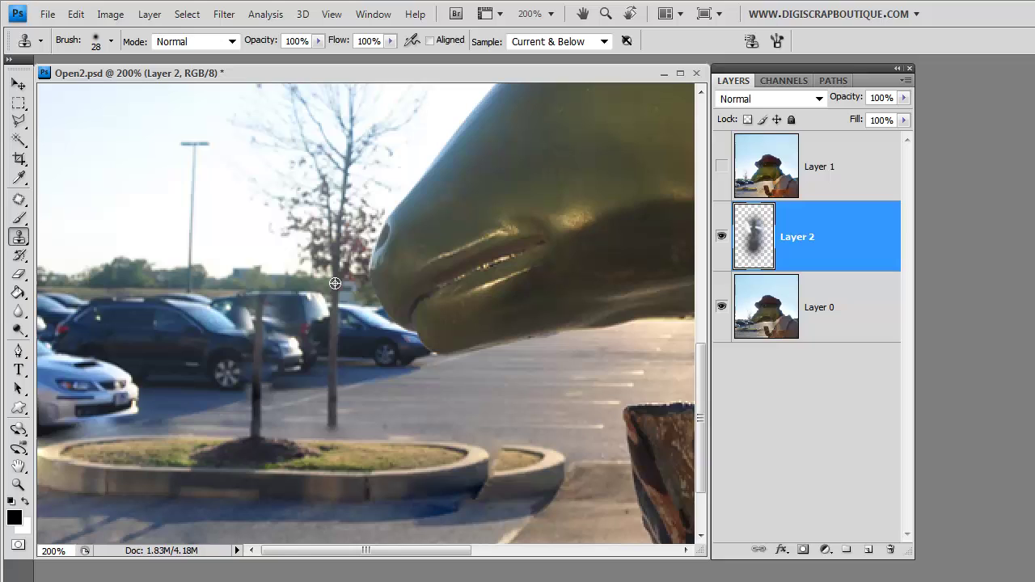
click(264, 295)
click(261, 295)
alt+click(341, 267)
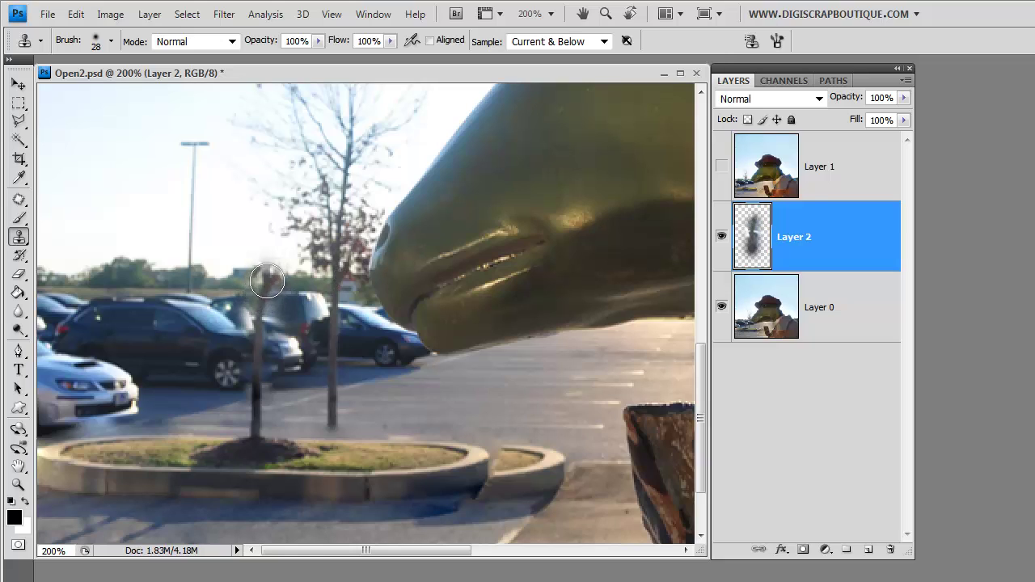
drag(264, 281, 264, 273)
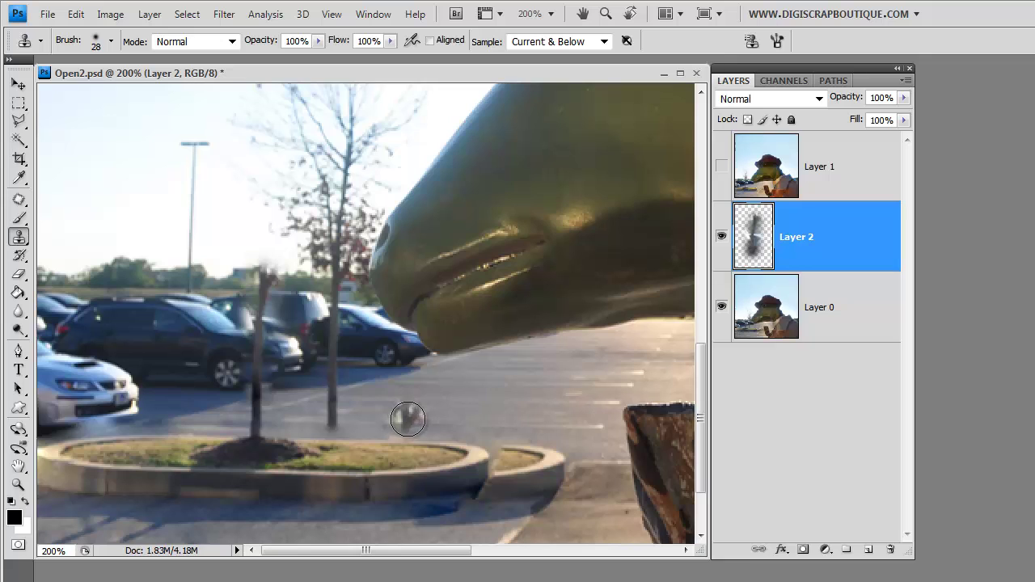
Try to copy the original tree's crown onto the new trunk on Layer 0 with the Patch tool set to Destination, then deselect.
mouse_move(451, 396)
mouse_down()
mouse_move(469, 391)
mouse_move(510, 512)
mouse_move(396, 570)
mouse_move(468, 450)
mouse_up()
scroll(366, 313, up, 1)
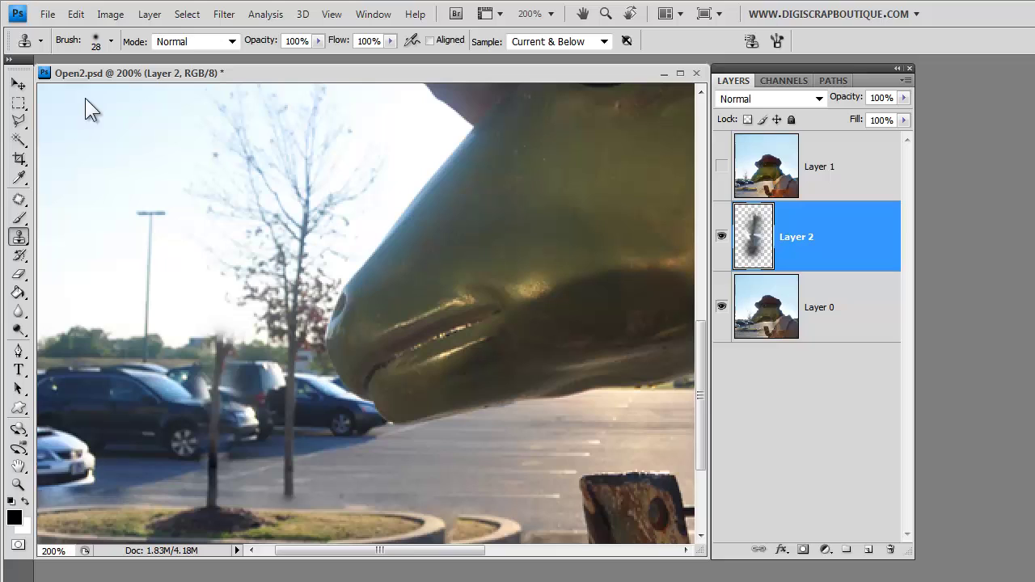
click(19, 121)
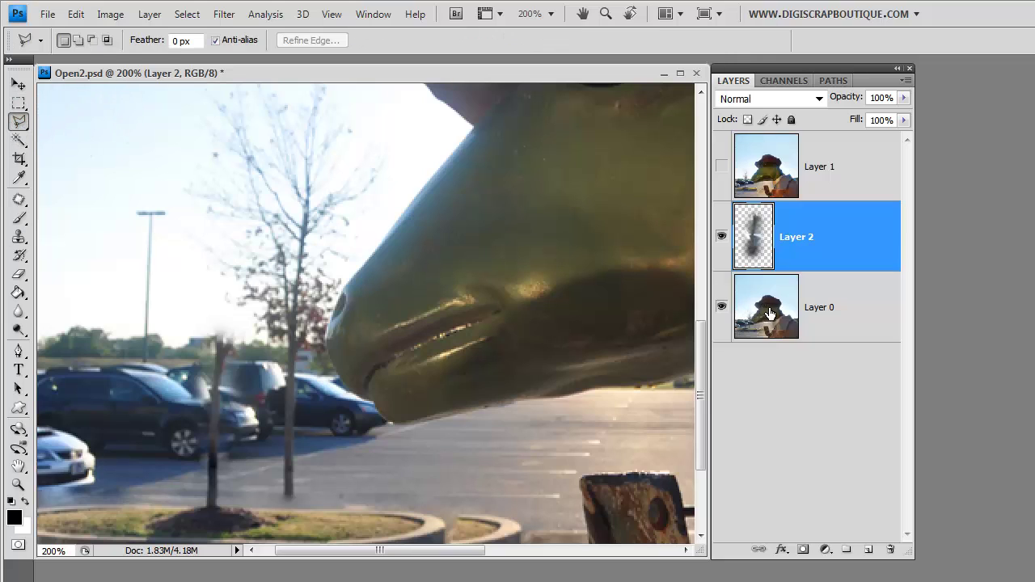
click(771, 314)
click(19, 200)
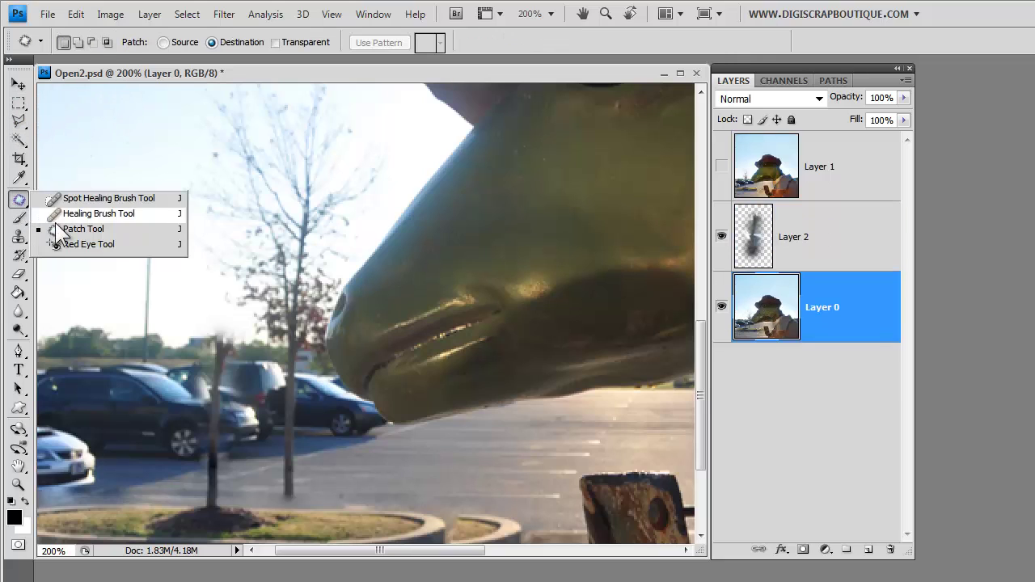
click(81, 229)
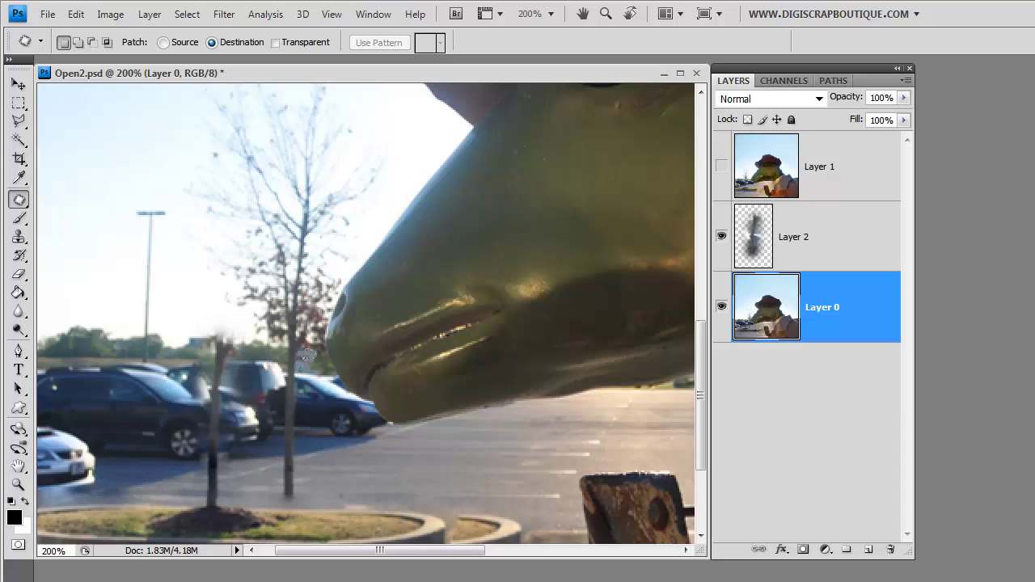
mouse_move(322, 346)
mouse_down()
mouse_move(331, 306)
mouse_move(377, 244)
mouse_move(421, 133)
mouse_move(356, 65)
mouse_move(191, 79)
mouse_move(169, 112)
mouse_move(178, 257)
mouse_move(283, 367)
mouse_move(310, 315)
mouse_up()
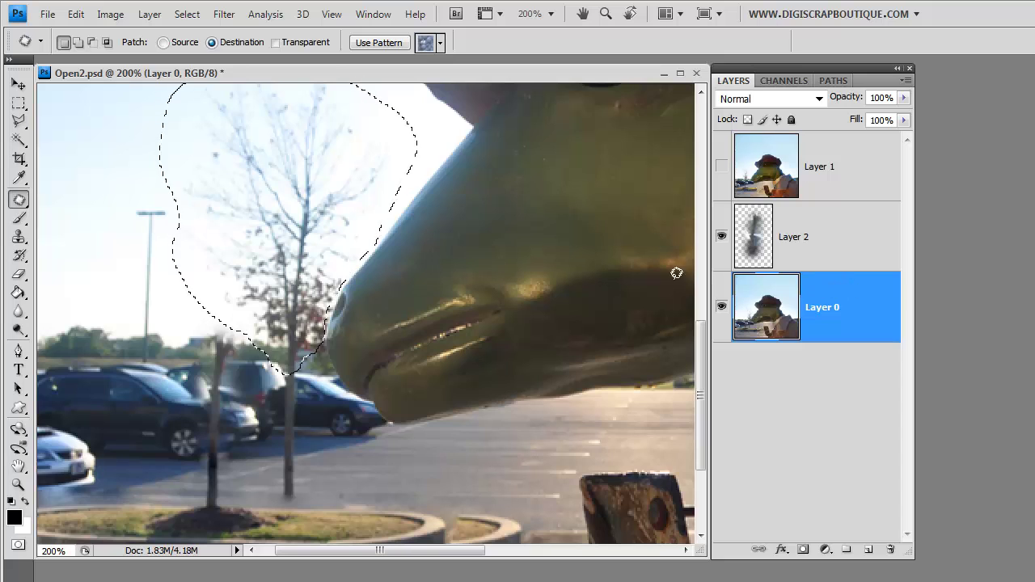
drag(297, 277, 238, 262)
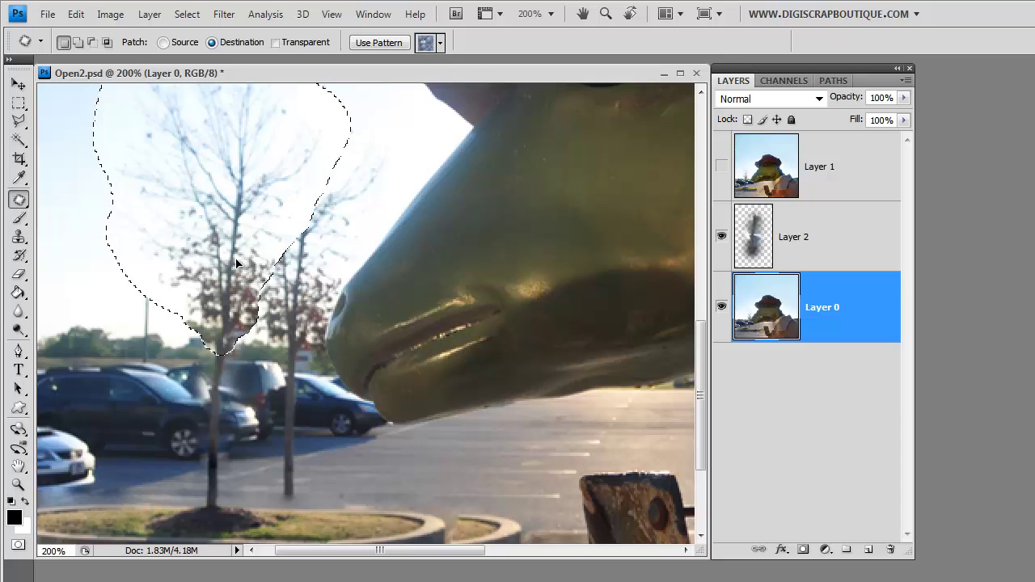
drag(238, 263, 237, 263)
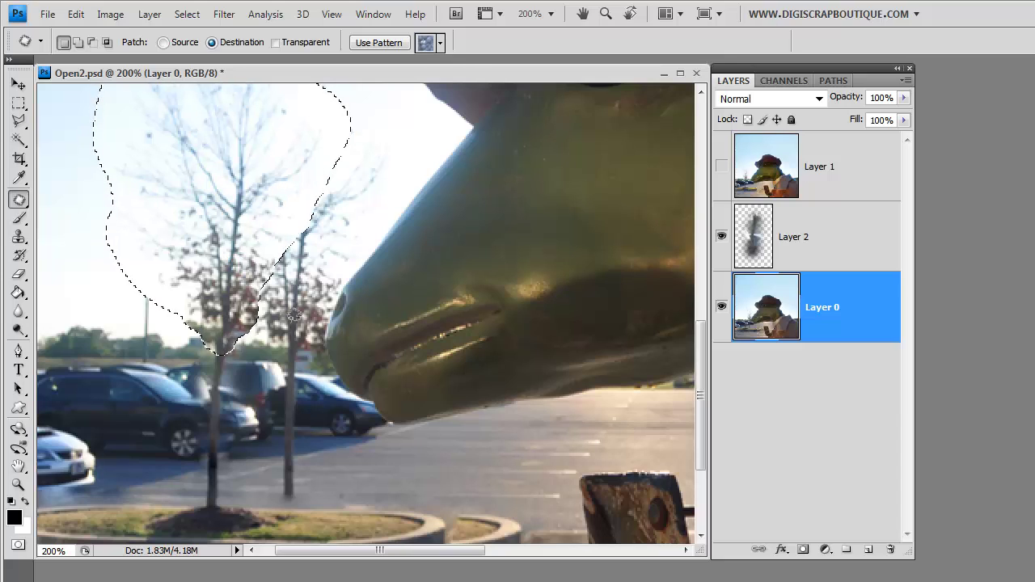
click(191, 18)
click(220, 57)
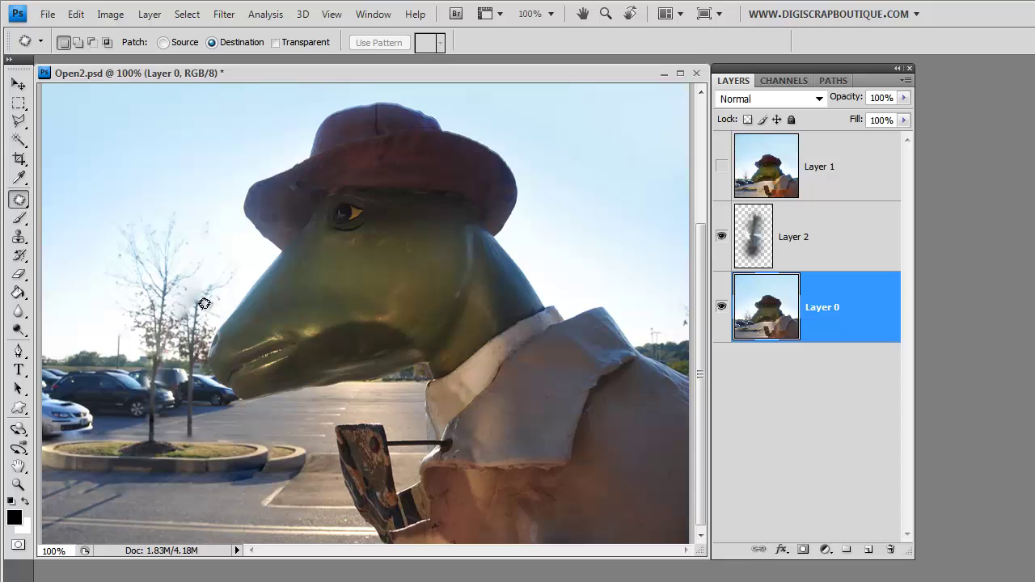
Try to patch the smudge between the two crowns with branches from the original tree, then undo the patches back to Layer 2.
key(ctrl+plus)
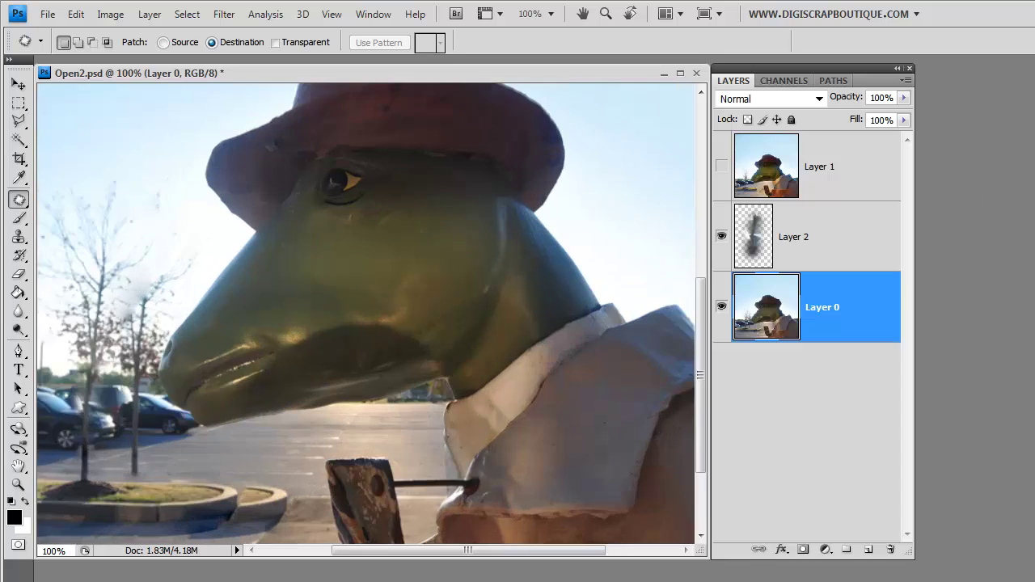
drag(339, 243, 643, 312)
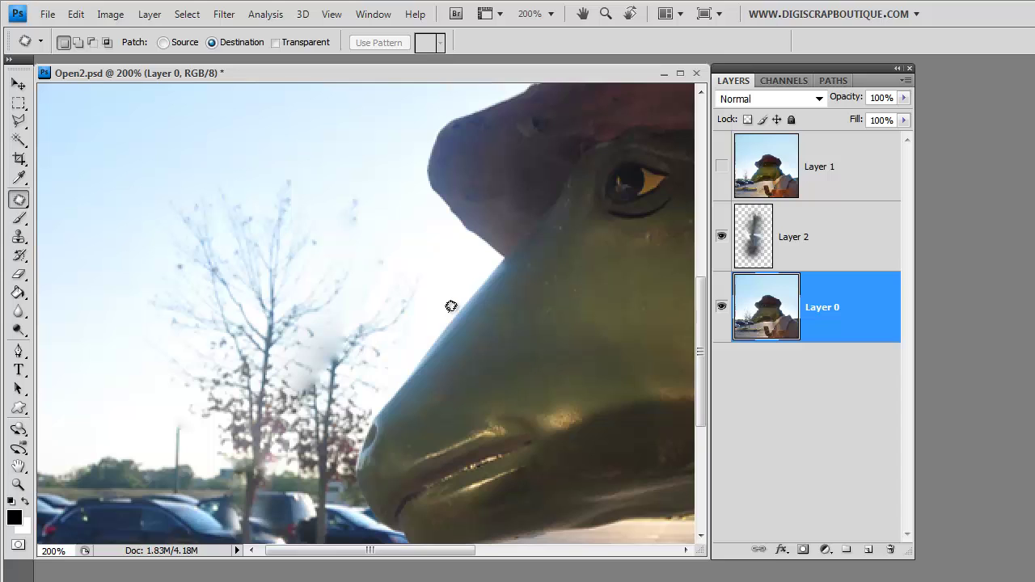
mouse_move(365, 404)
mouse_down()
mouse_move(440, 314)
mouse_move(436, 274)
mouse_move(411, 257)
mouse_move(369, 280)
mouse_move(348, 330)
mouse_up()
drag(370, 407, 368, 408)
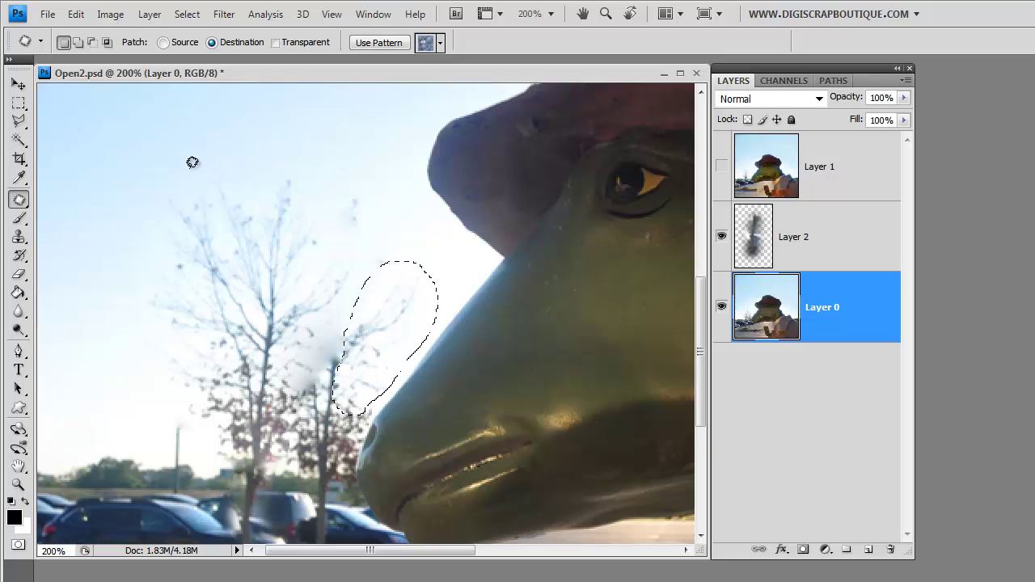
click(19, 84)
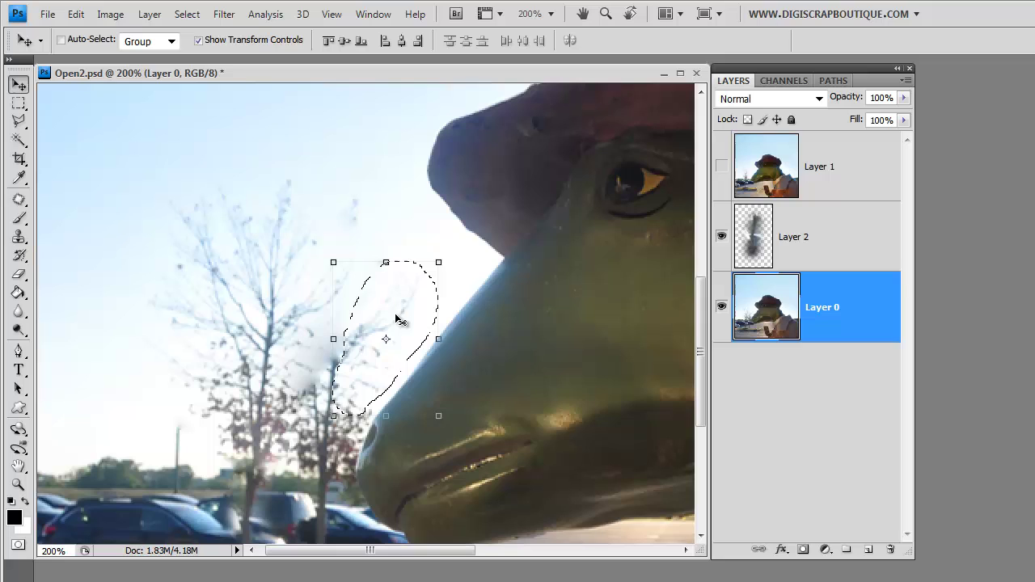
drag(353, 315, 388, 321)
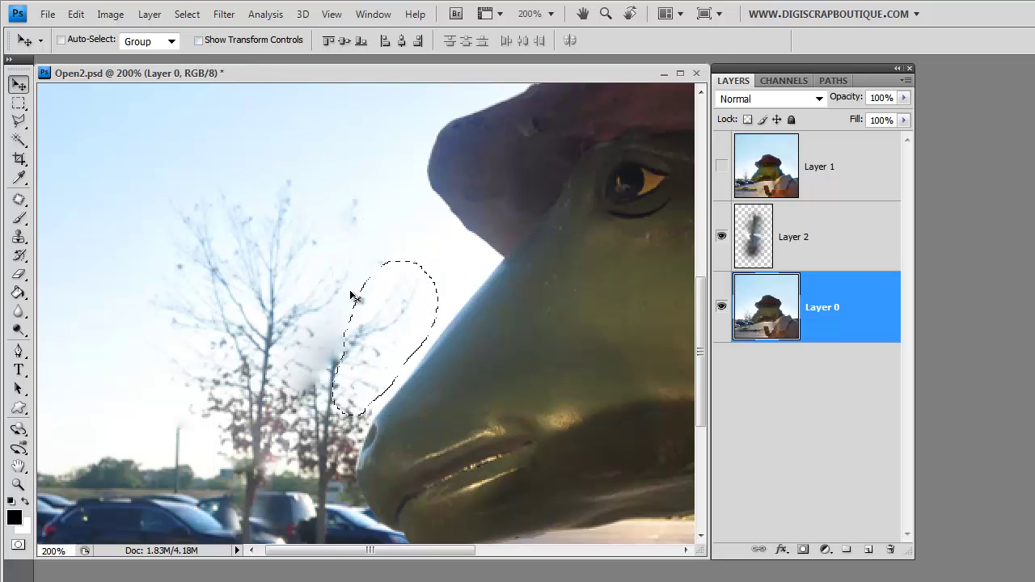
click(19, 199)
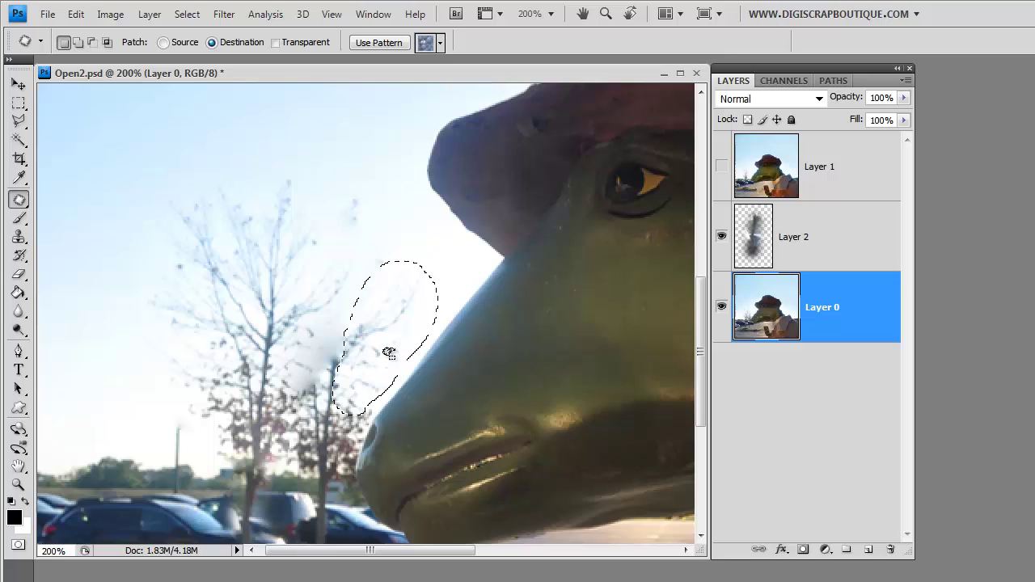
drag(395, 351, 344, 316)
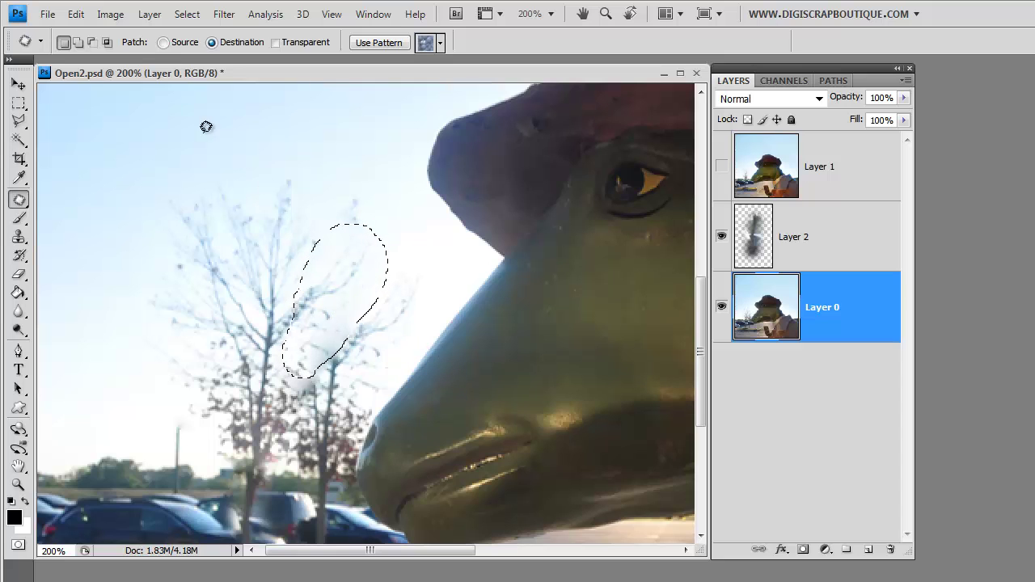
click(204, 13)
click(201, 53)
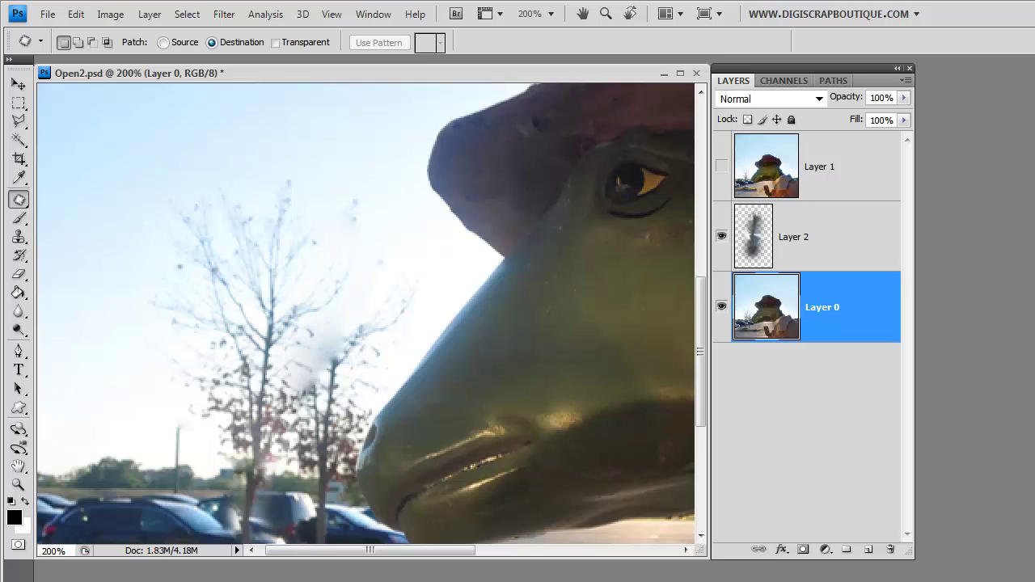
key(ctrl+alt+z)
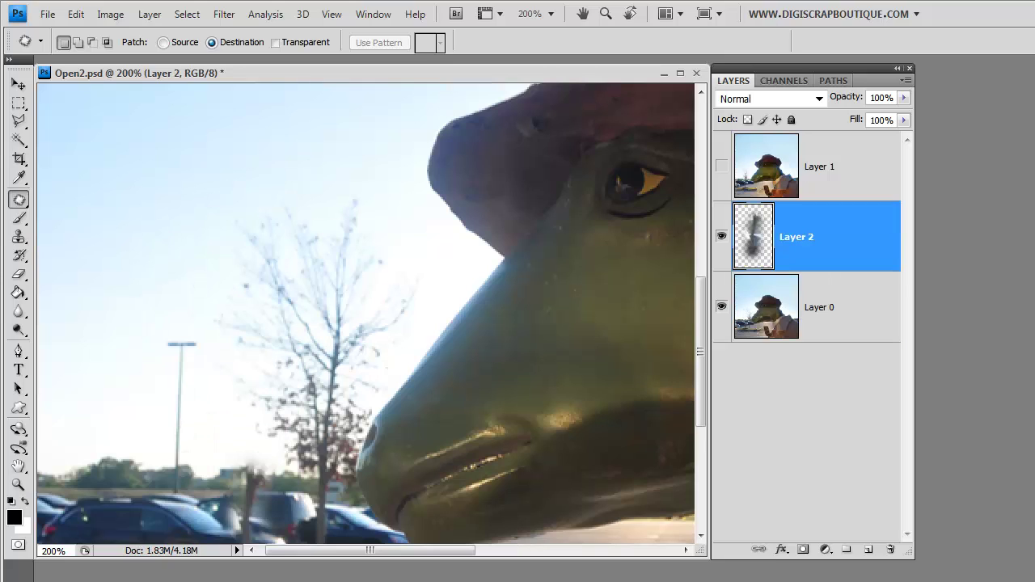
Outline the original tree's crown with the Polygonal Lasso and feather the selection by 2 pixels.
click(17, 105)
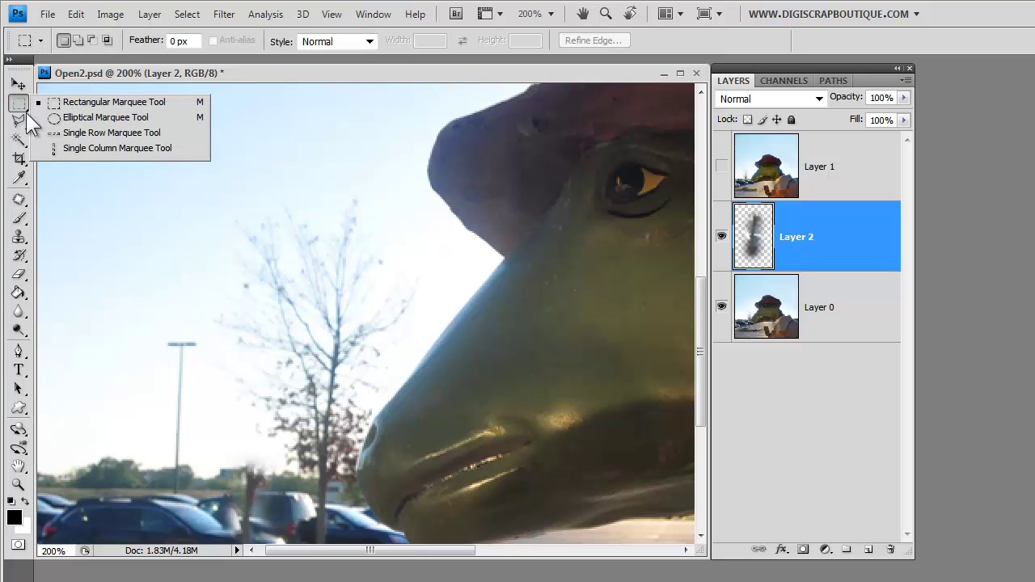
click(19, 122)
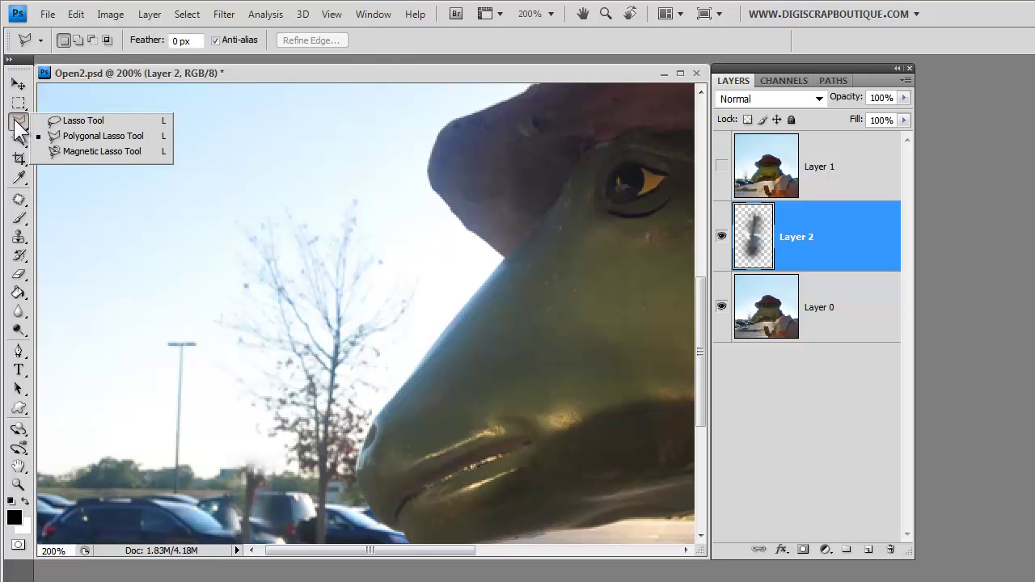
click(75, 136)
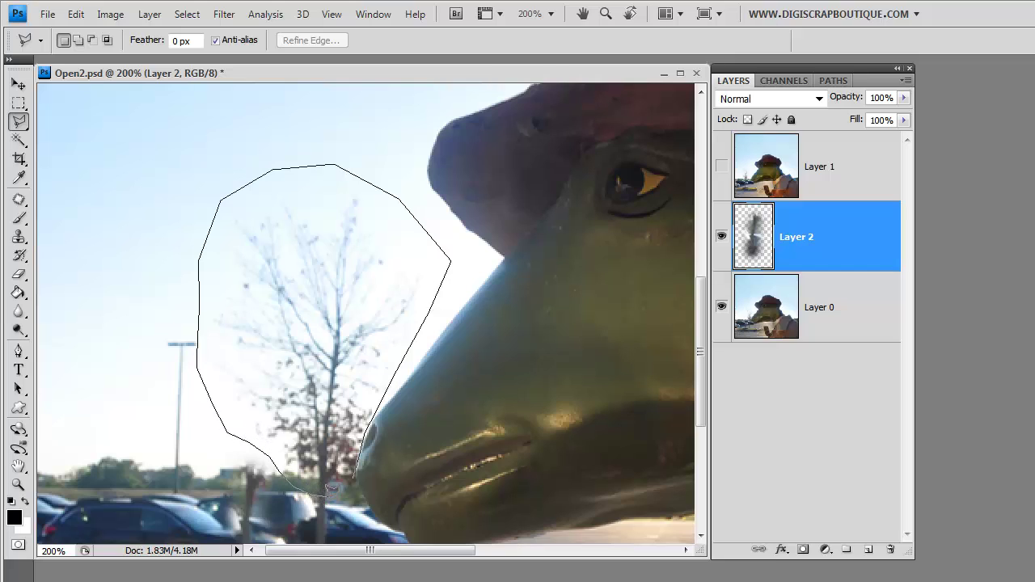
click(357, 476)
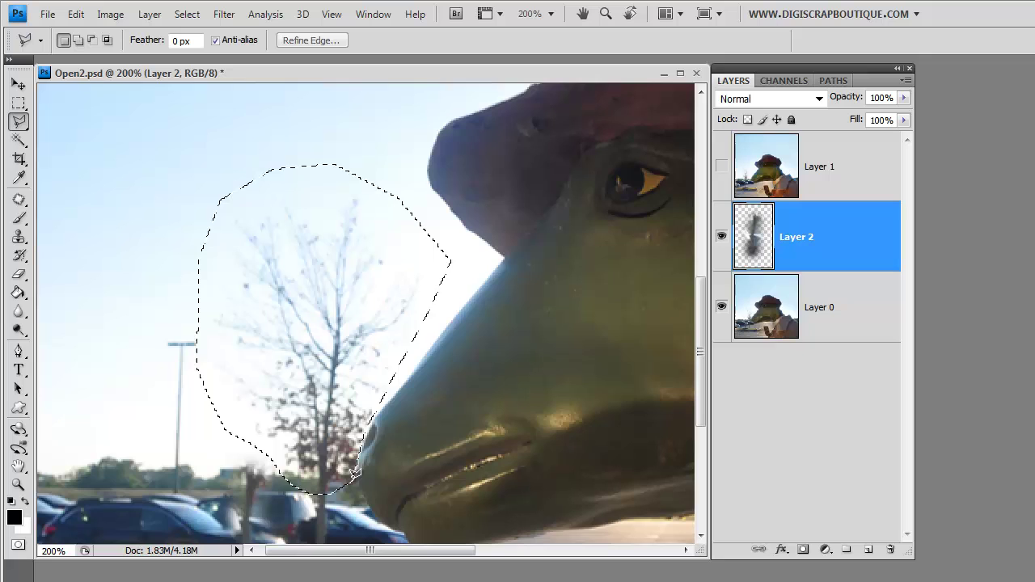
right_click(295, 344)
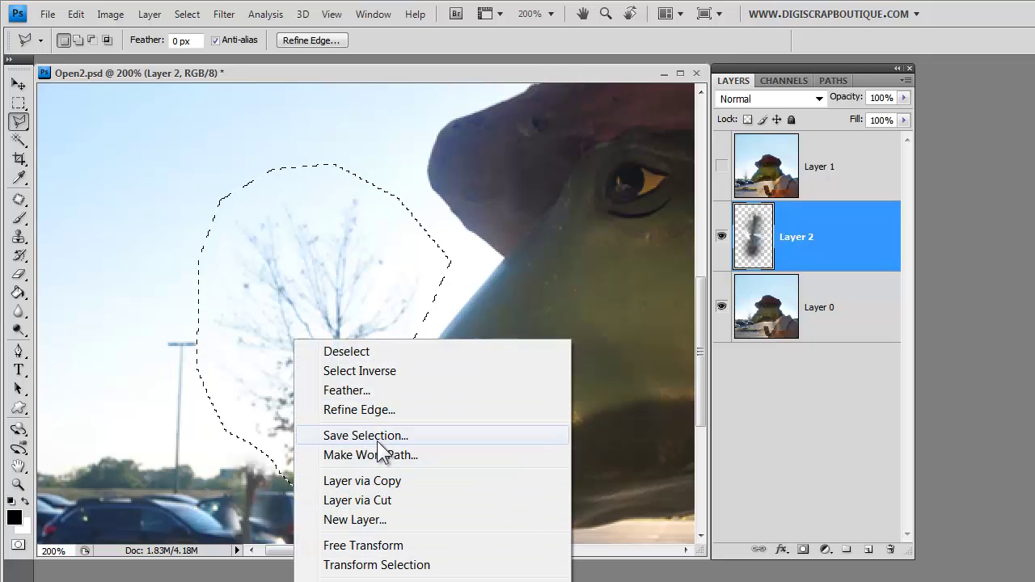
click(370, 389)
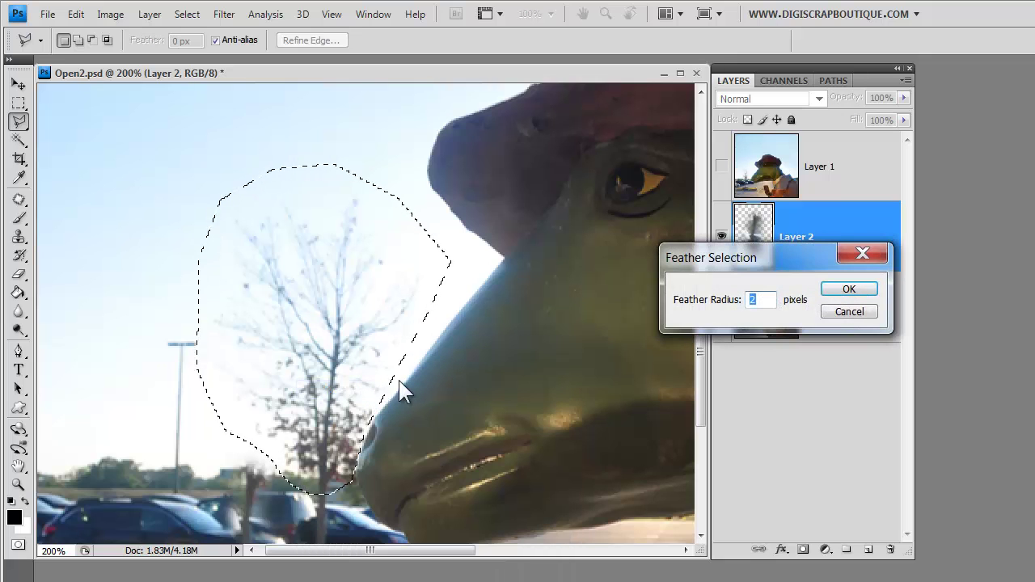
click(849, 289)
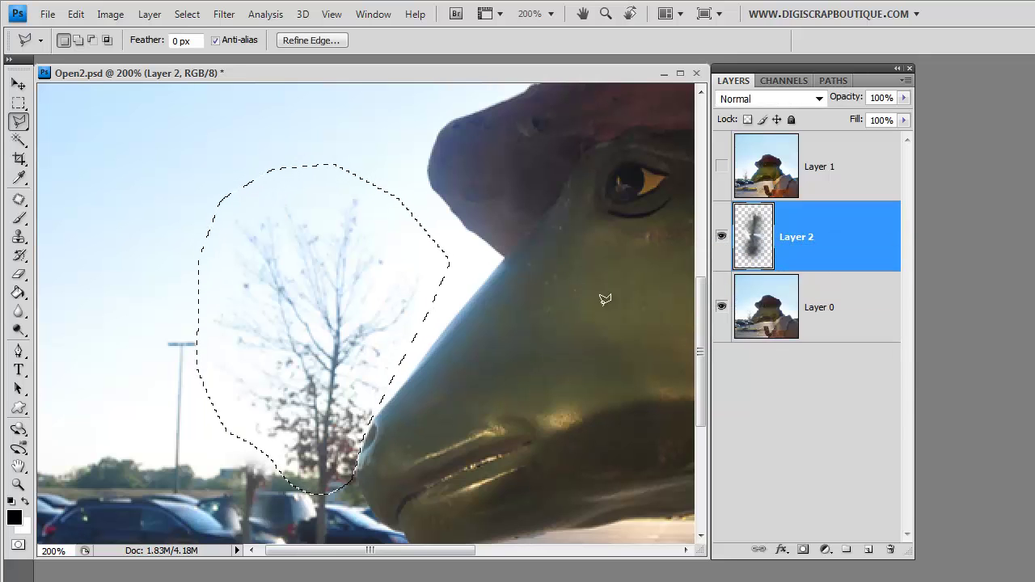
Copy the selected crown from Layer 0 to a new layer and move it left onto the cloned trunk.
click(823, 301)
right_click(352, 325)
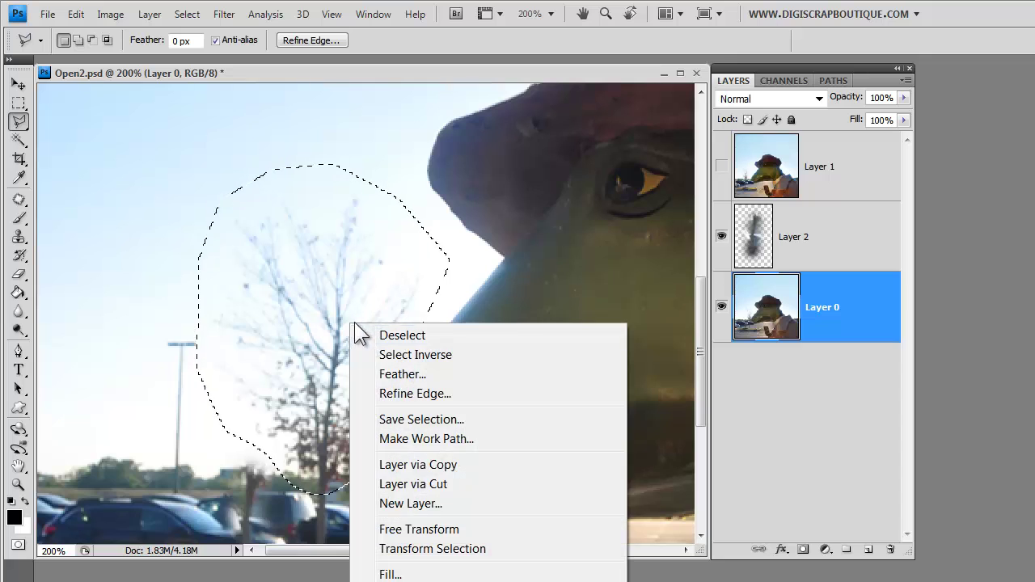
click(430, 465)
key(v)
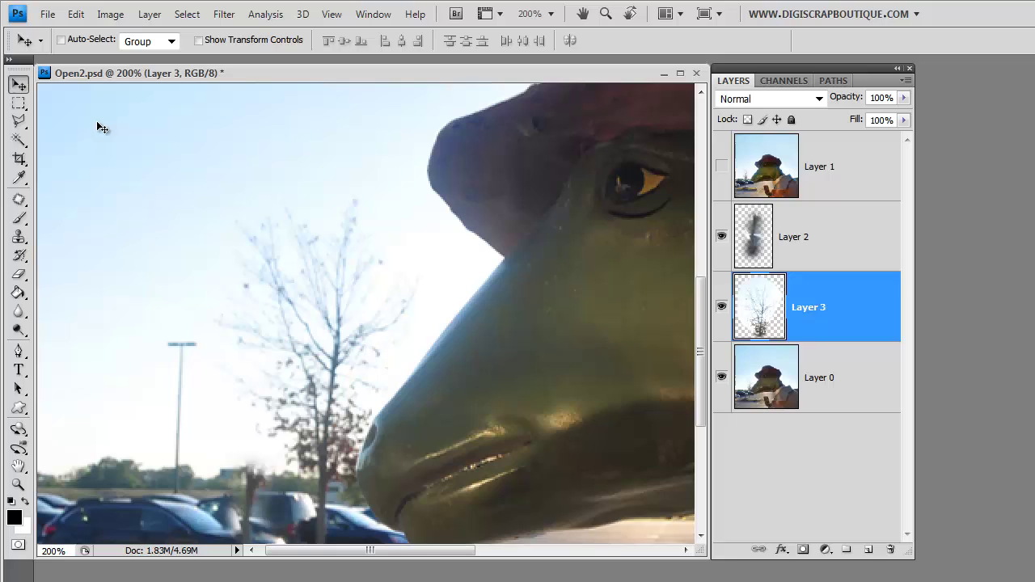
drag(329, 335, 261, 327)
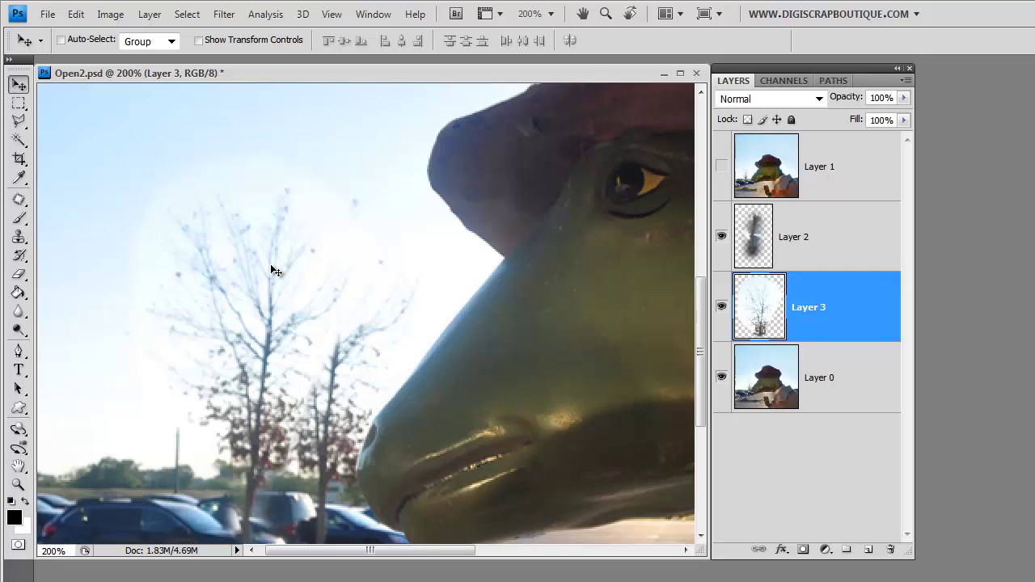
Set the Eraser to a soft 97 px brush with 0% hardness and change the copied crown layer's blend mode to Darken.
click(18, 273)
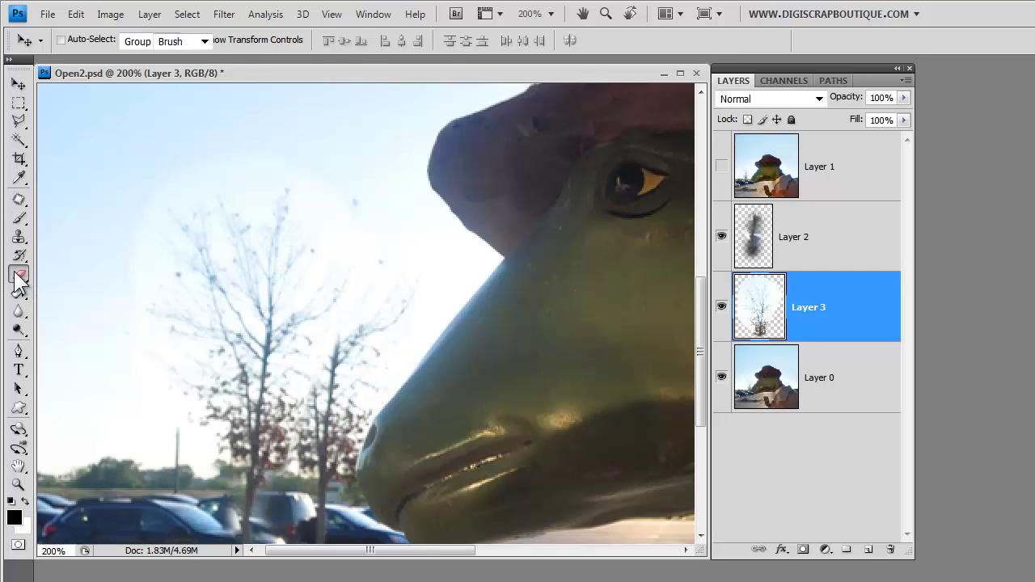
click(113, 42)
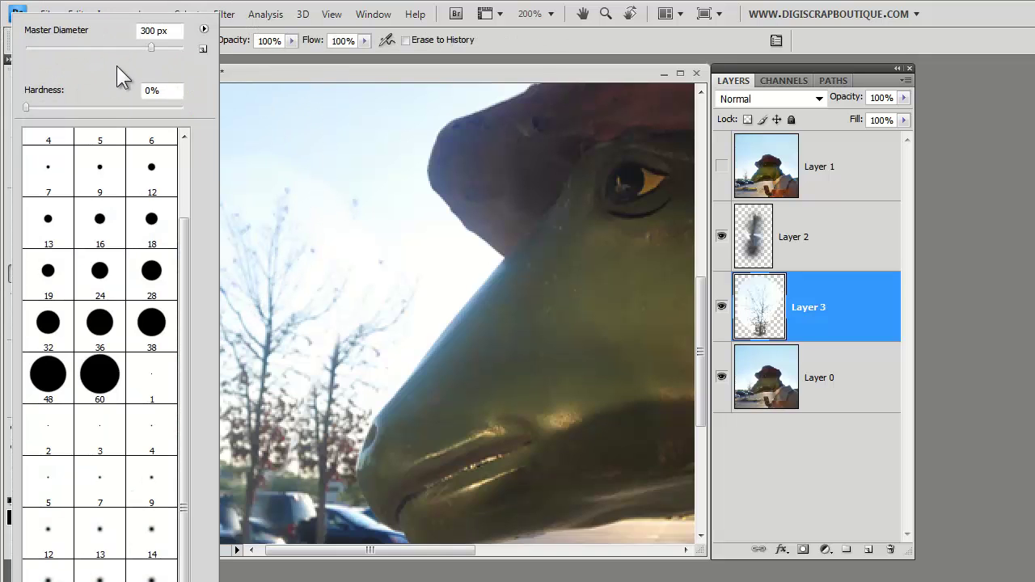
drag(107, 51, 100, 51)
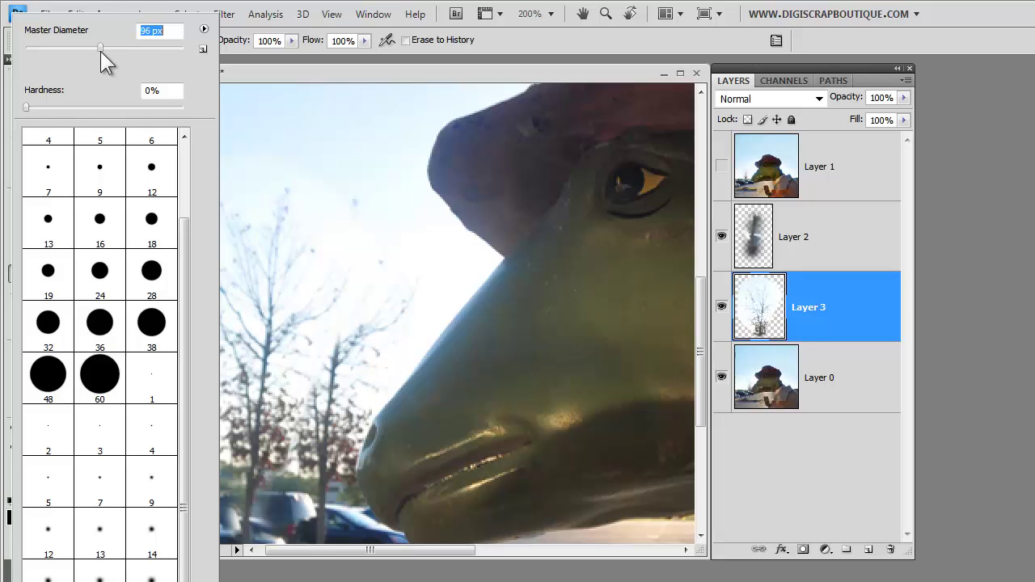
click(567, 71)
click(778, 95)
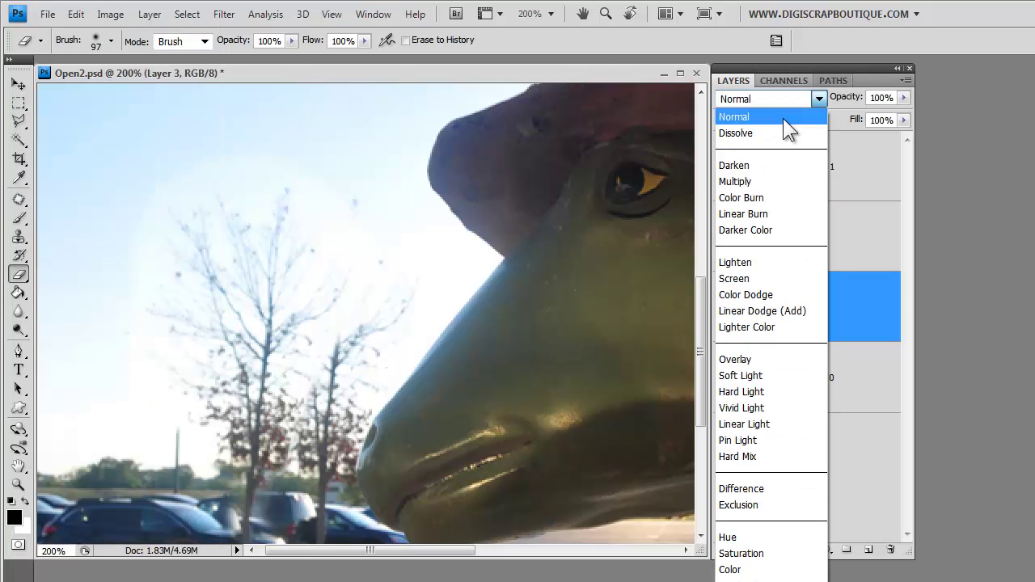
click(770, 166)
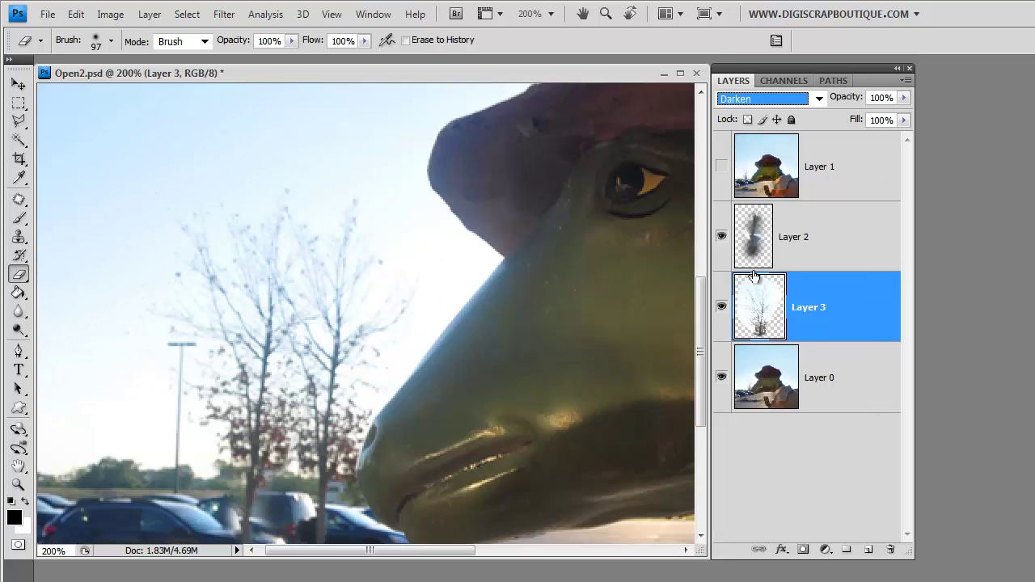
Hide the copied crown layer (Layer 3) and make Layer 0 active for retouching with the Clone Stamp.
click(797, 382)
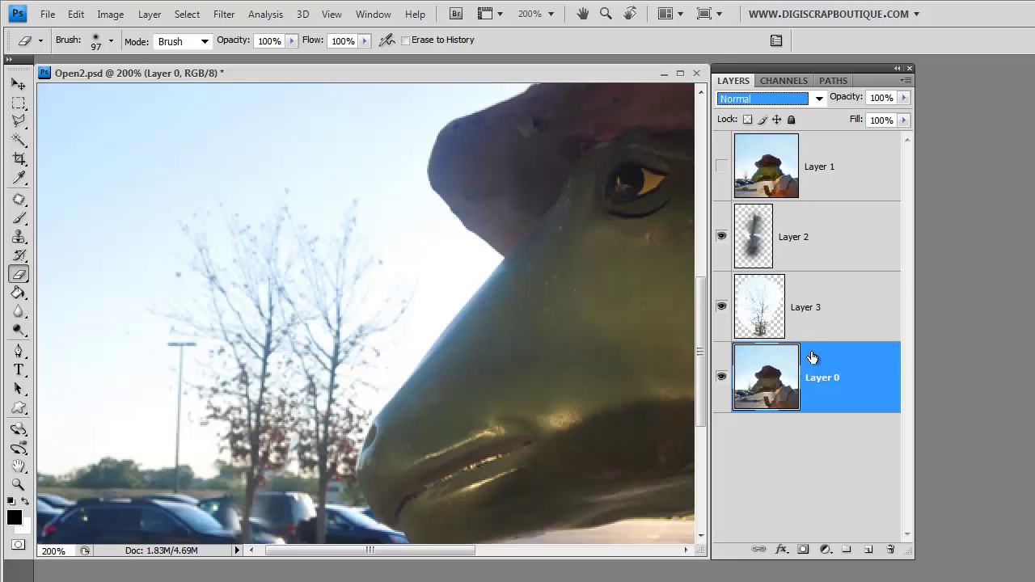
click(722, 307)
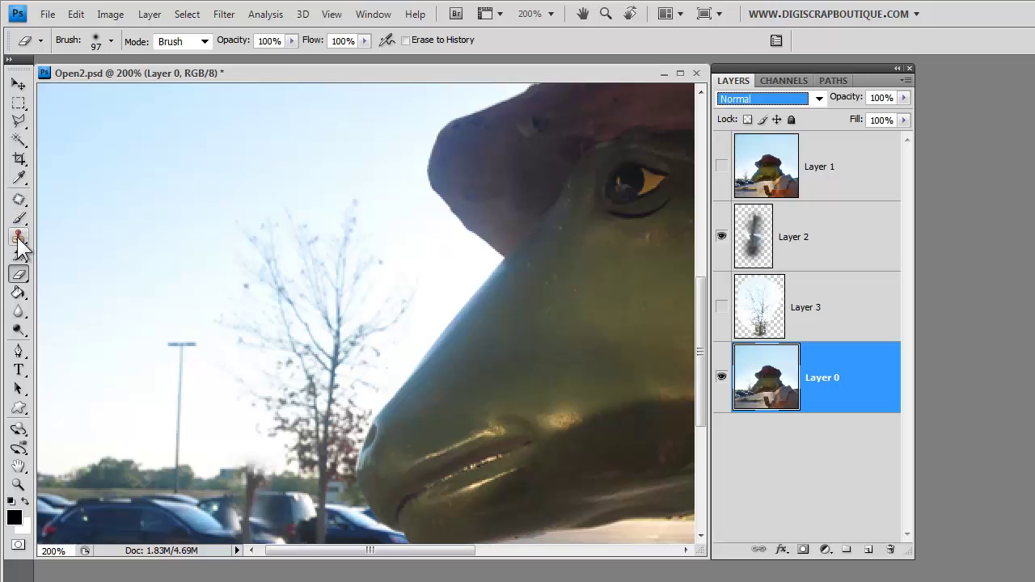
drag(20, 241, 81, 244)
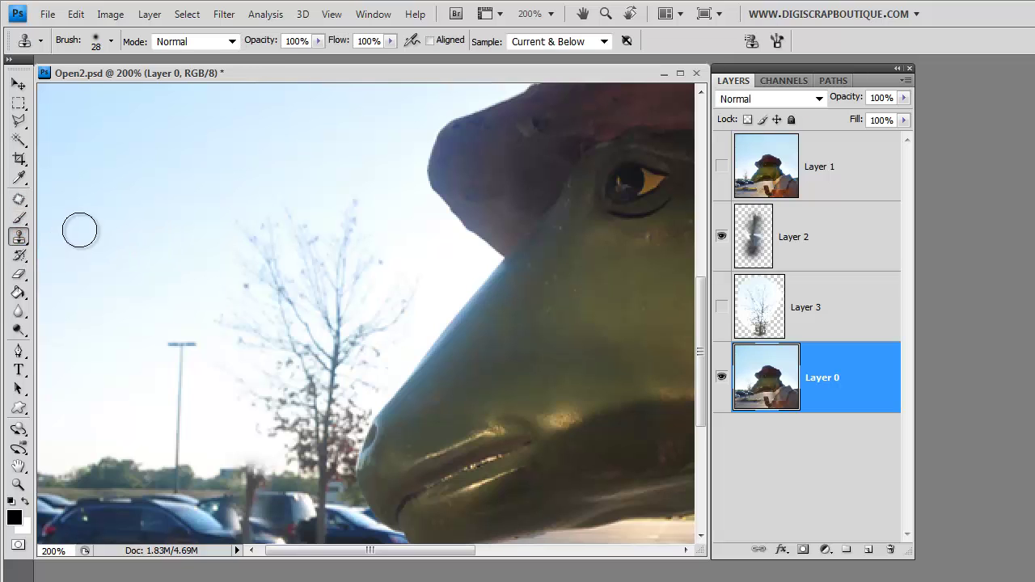
Try soft 60 px and 48 px Clone Stamp brushes around the original tree's crown, undoing each test stamp.
click(93, 166)
key(ctrl+z)
click(111, 39)
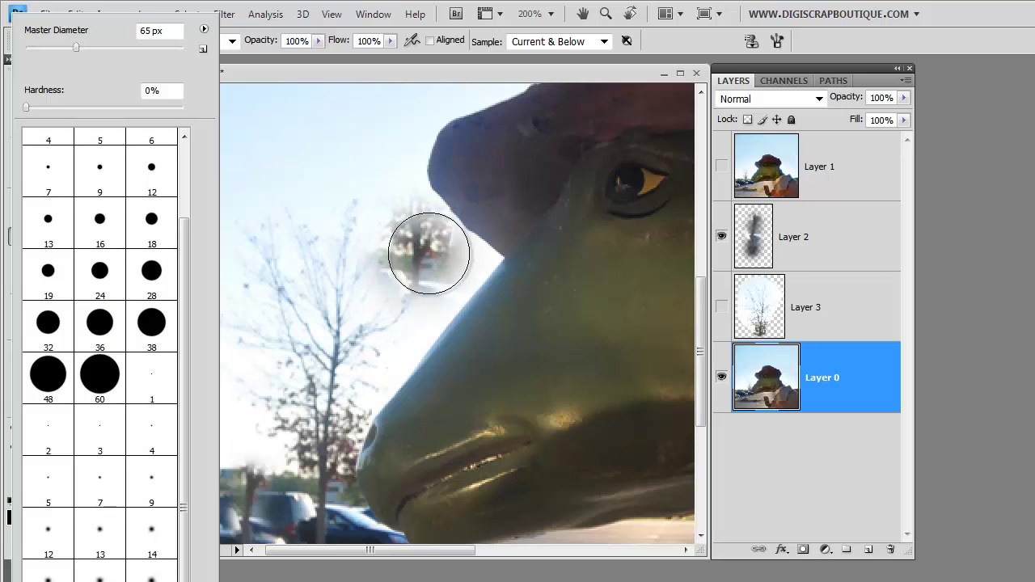
key(ctrl+z)
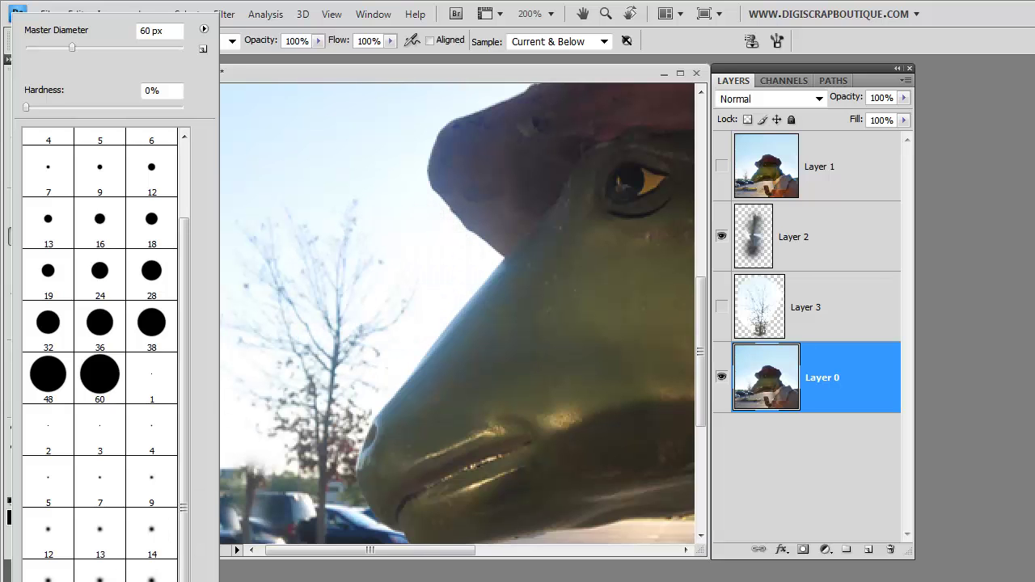
mouse_move(391, 290)
mouse_down()
mouse_move(404, 261)
mouse_move(374, 300)
mouse_move(390, 265)
mouse_move(357, 315)
mouse_move(397, 264)
mouse_move(332, 312)
mouse_move(396, 259)
mouse_move(360, 279)
mouse_move(398, 280)
mouse_up()
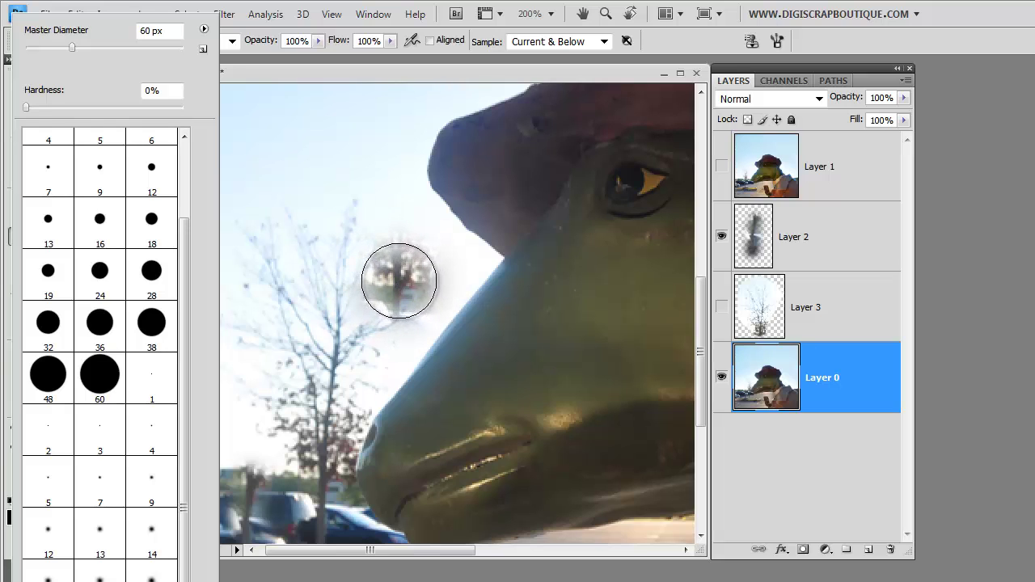
key(ctrl+z)
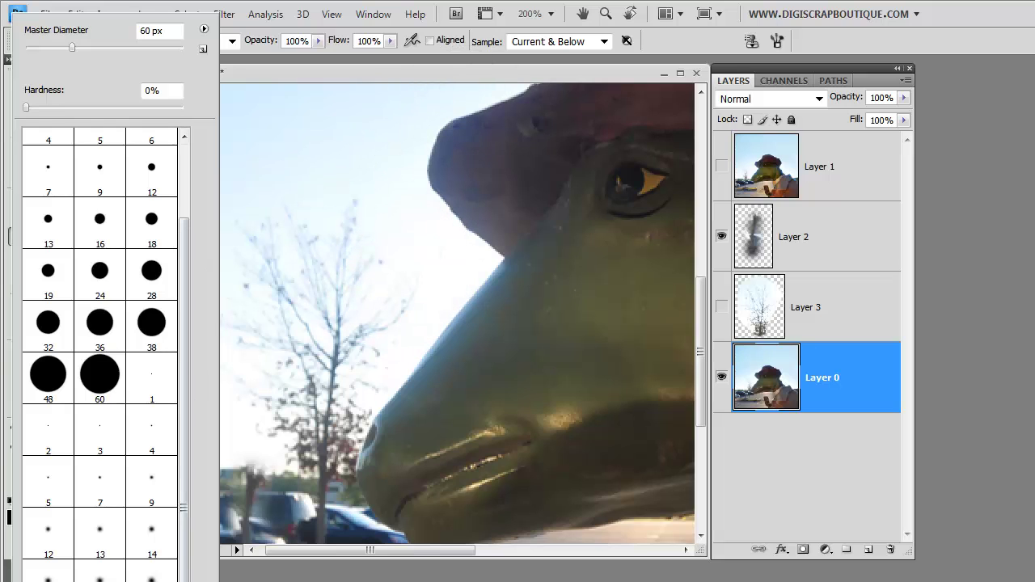
click(517, 70)
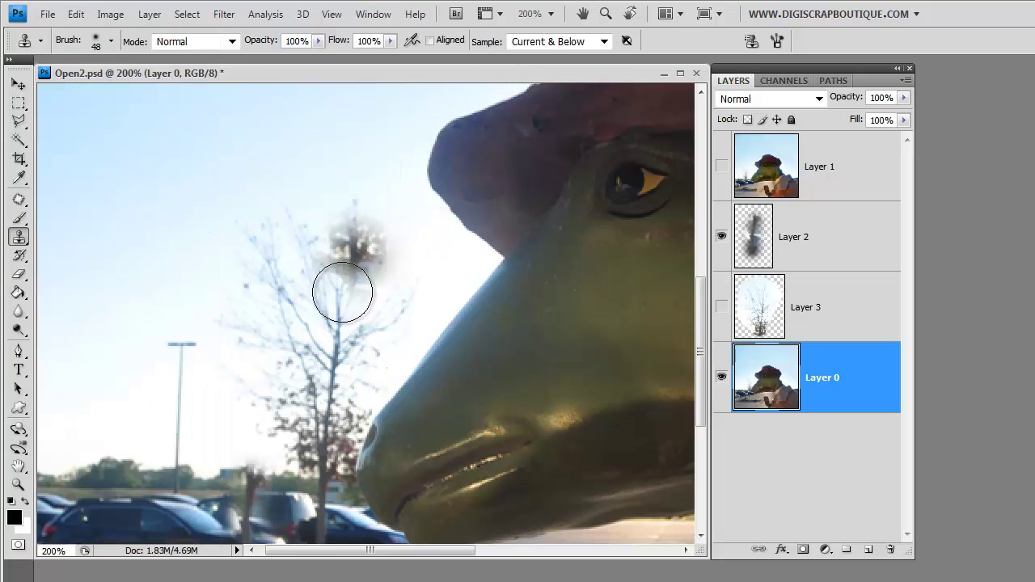
click(328, 297)
click(404, 265)
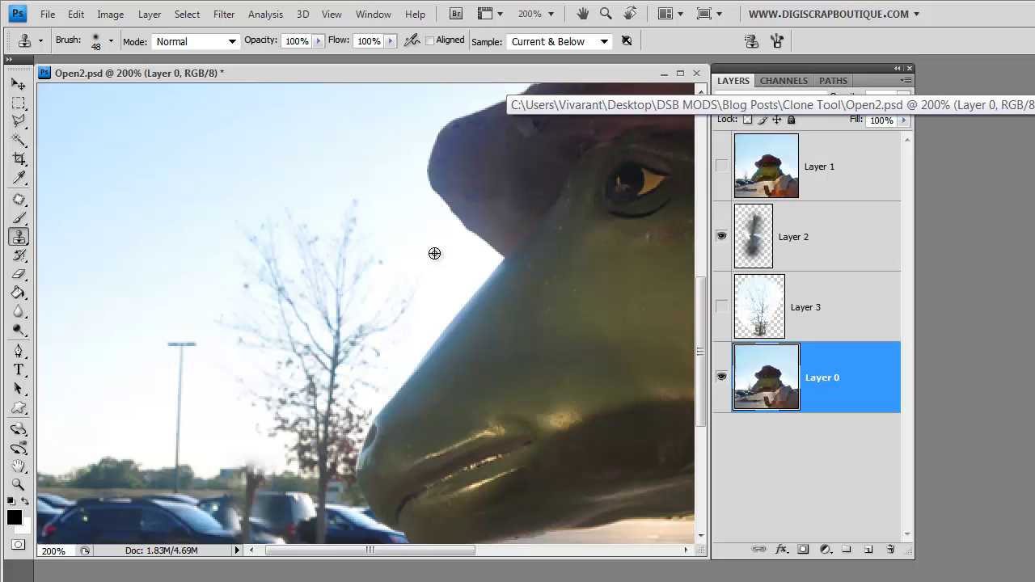
Add a new layer above Layer 0 and set the Clone Stamp brush to 24 px.
click(867, 551)
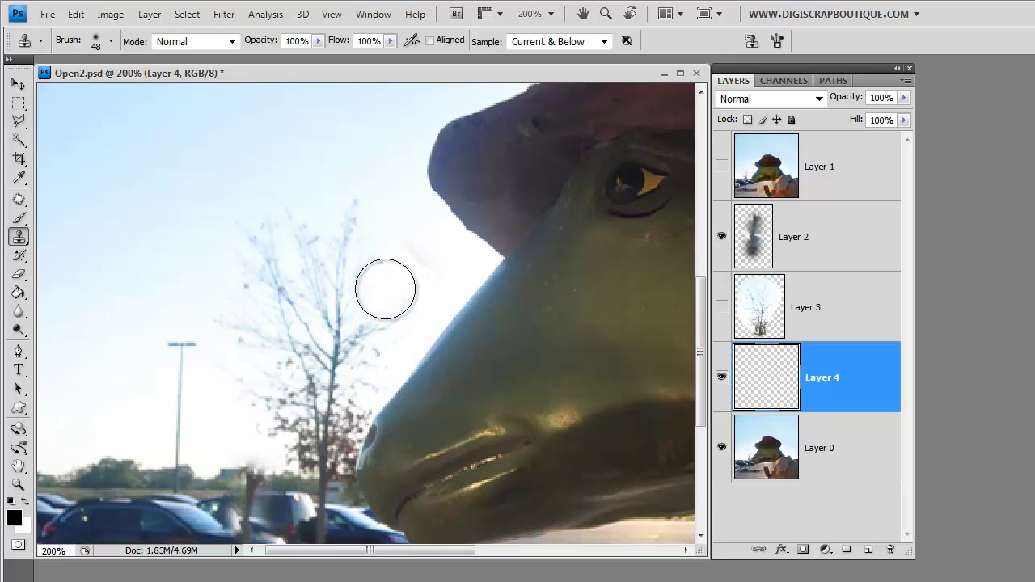
click(113, 46)
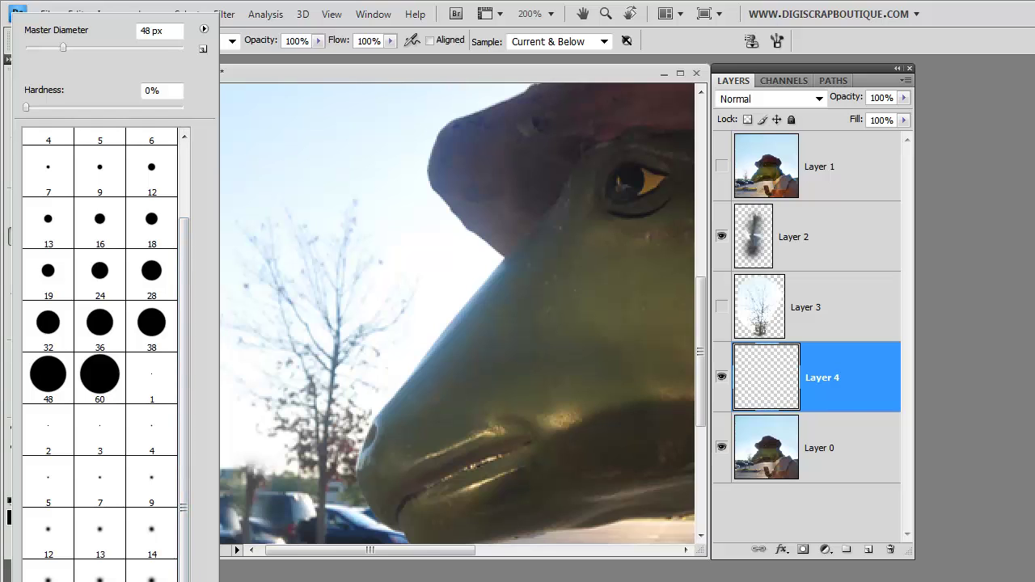
click(422, 71)
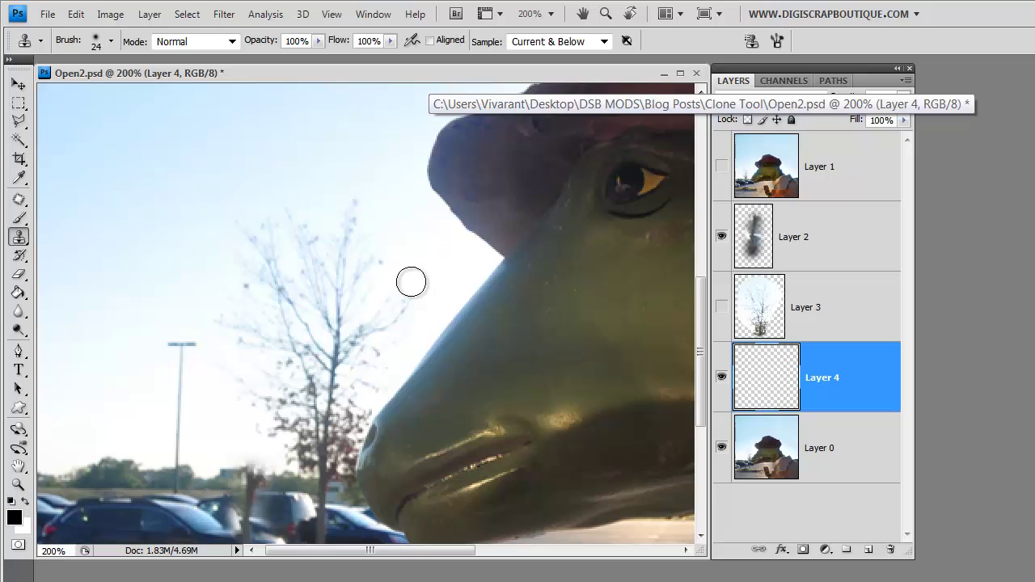
Clone clear sky over the trunk and the right part of the original tree's crown on Layer 4.
mouse_move(418, 291)
mouse_down()
mouse_move(395, 307)
mouse_move(434, 279)
mouse_up()
mouse_move(396, 314)
mouse_down()
mouse_move(377, 325)
mouse_move(420, 316)
mouse_move(360, 379)
mouse_move(372, 356)
mouse_move(363, 358)
mouse_move(377, 369)
mouse_move(339, 464)
mouse_move(350, 420)
mouse_move(349, 438)
mouse_up()
click(402, 342)
alt+click(399, 354)
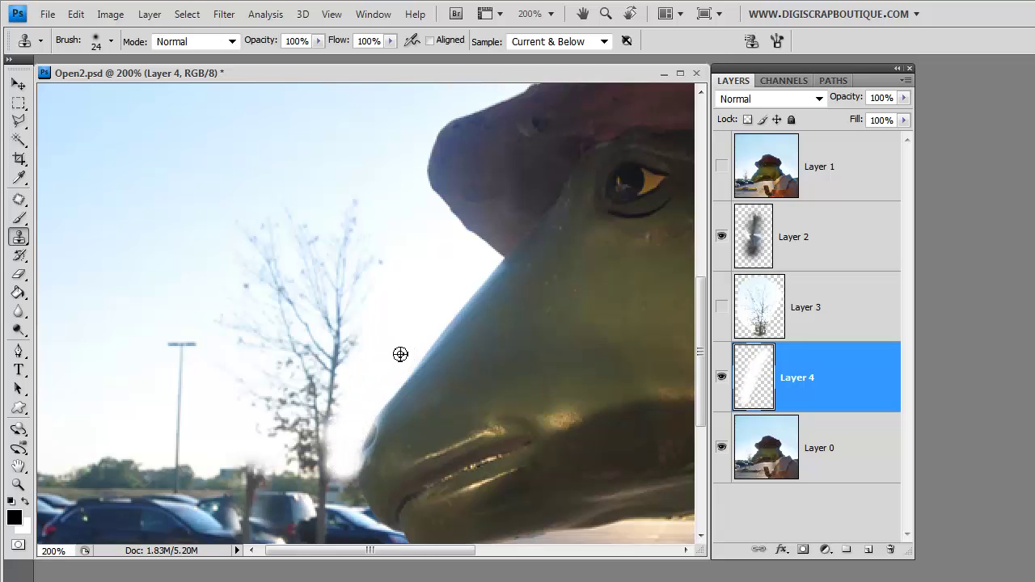
mouse_move(352, 353)
mouse_down()
mouse_move(342, 337)
mouse_move(391, 259)
mouse_move(364, 270)
mouse_move(399, 257)
mouse_move(345, 205)
mouse_move(388, 248)
mouse_move(328, 254)
mouse_move(369, 268)
mouse_move(353, 291)
mouse_move(360, 323)
mouse_move(340, 316)
mouse_move(377, 307)
mouse_move(328, 270)
mouse_move(376, 362)
mouse_move(346, 412)
mouse_move(319, 421)
mouse_move(337, 416)
mouse_move(321, 435)
mouse_move(339, 453)
mouse_move(316, 444)
mouse_move(326, 457)
mouse_up()
alt+click(392, 233)
alt+click(376, 204)
alt+click(339, 446)
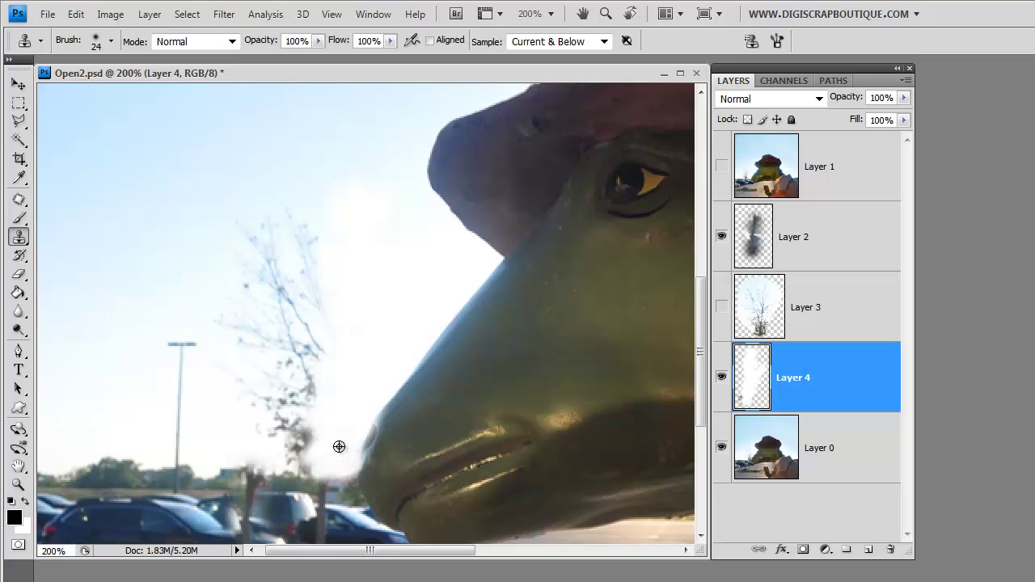
key(ctrl+z)
Show Layer 3 again and clone sky over the original tree's leftover branches along the copied crown's right edge.
click(721, 307)
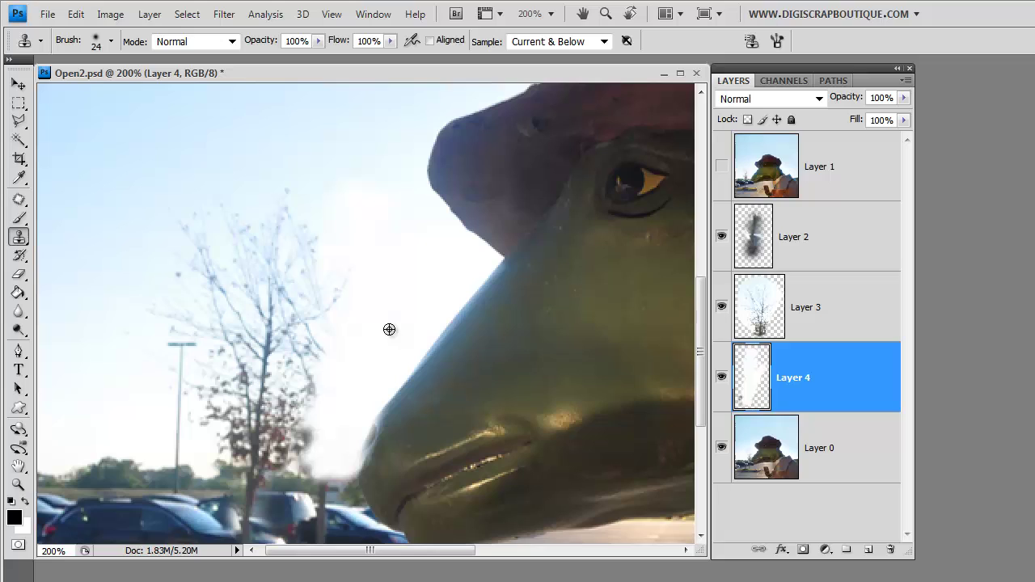
drag(303, 341, 365, 320)
alt+click(371, 324)
click(367, 300)
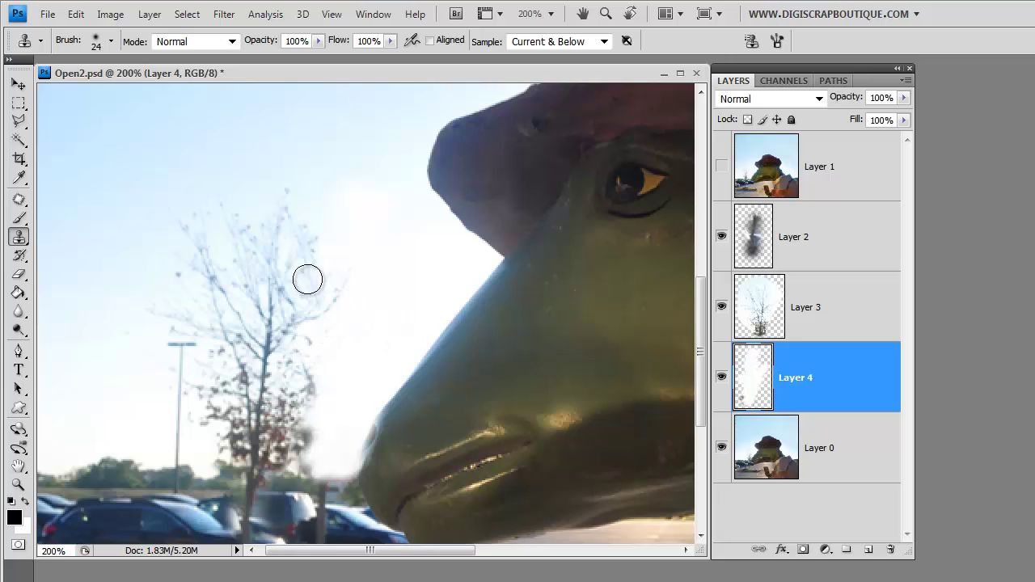
mouse_move(322, 291)
mouse_down()
mouse_move(332, 241)
mouse_move(291, 213)
mouse_up()
alt+click(338, 177)
alt+click(330, 179)
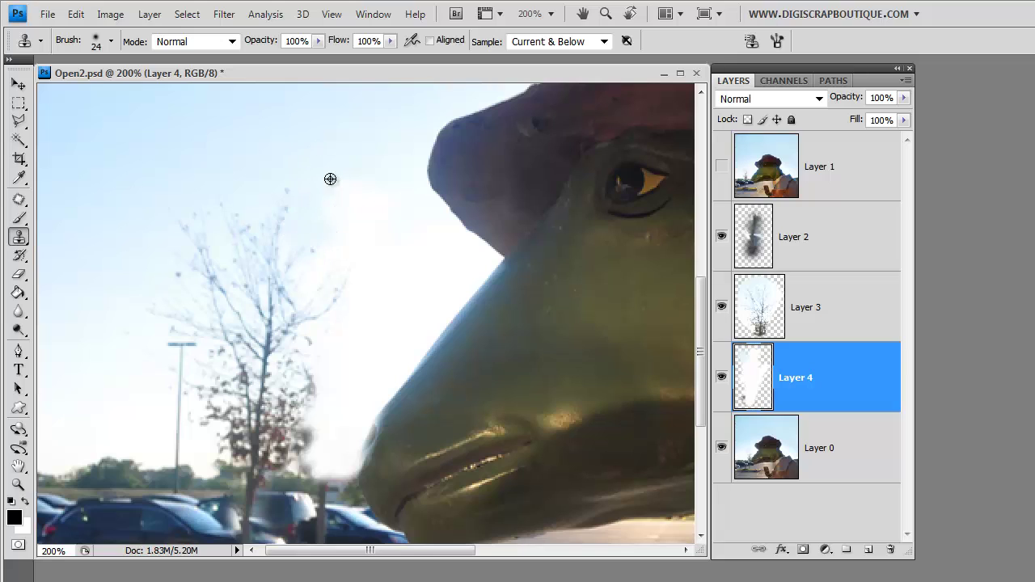
click(352, 179)
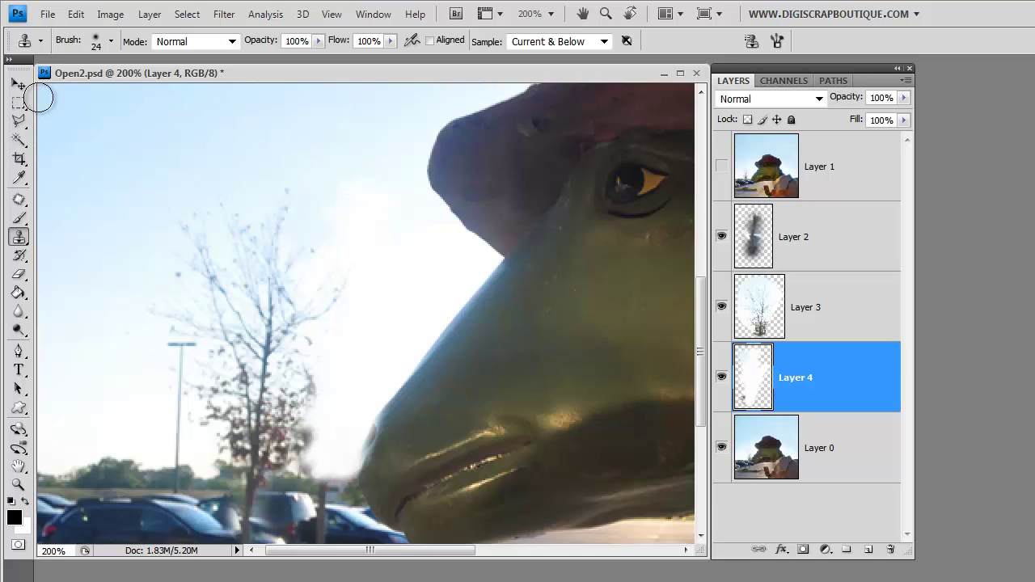
Set the Clone Stamp brush to 60 px and blend the cloned sky patches between the copied crown and the statue's hat.
click(109, 41)
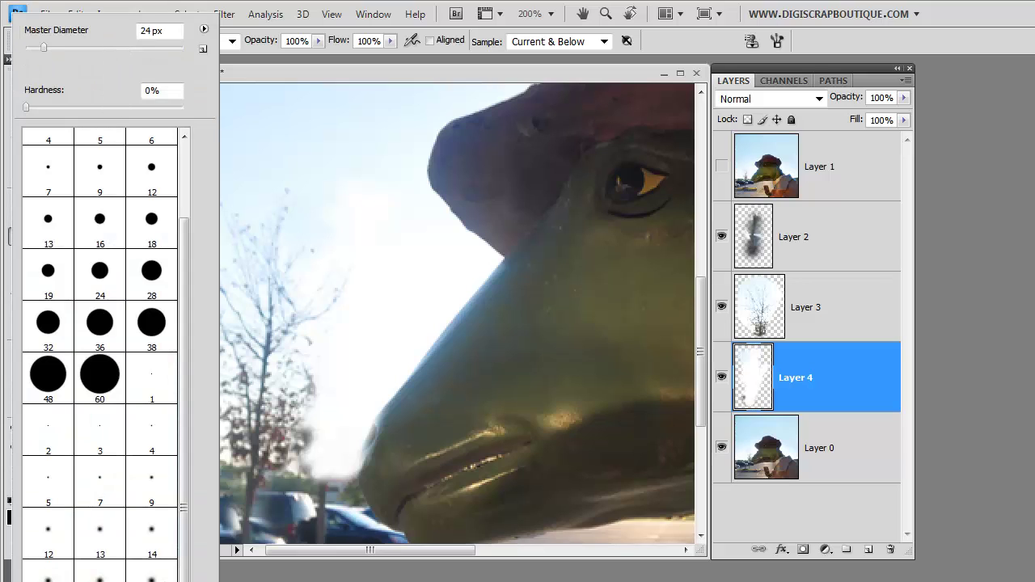
drag(44, 47, 72, 47)
alt+click(334, 149)
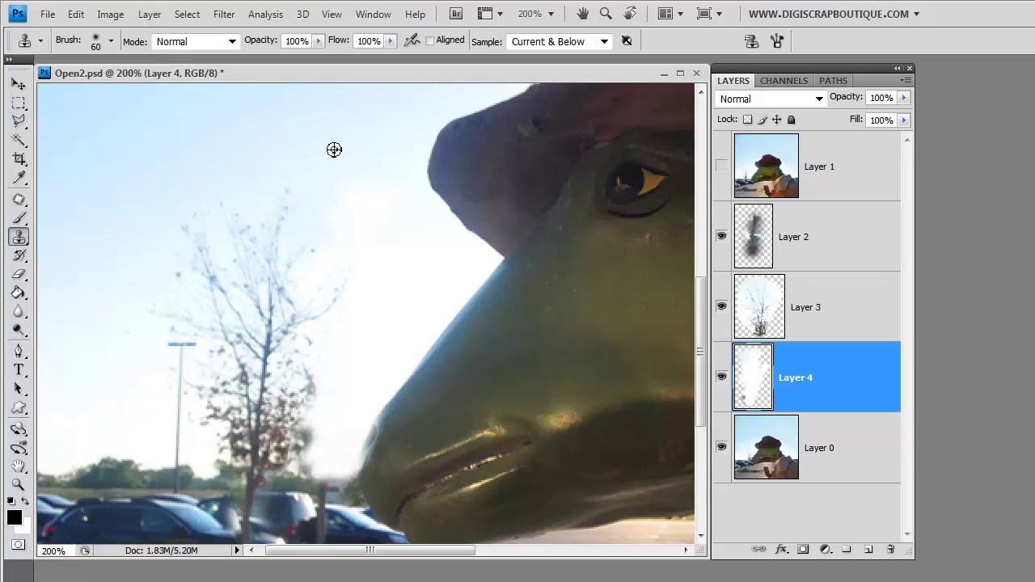
click(355, 206)
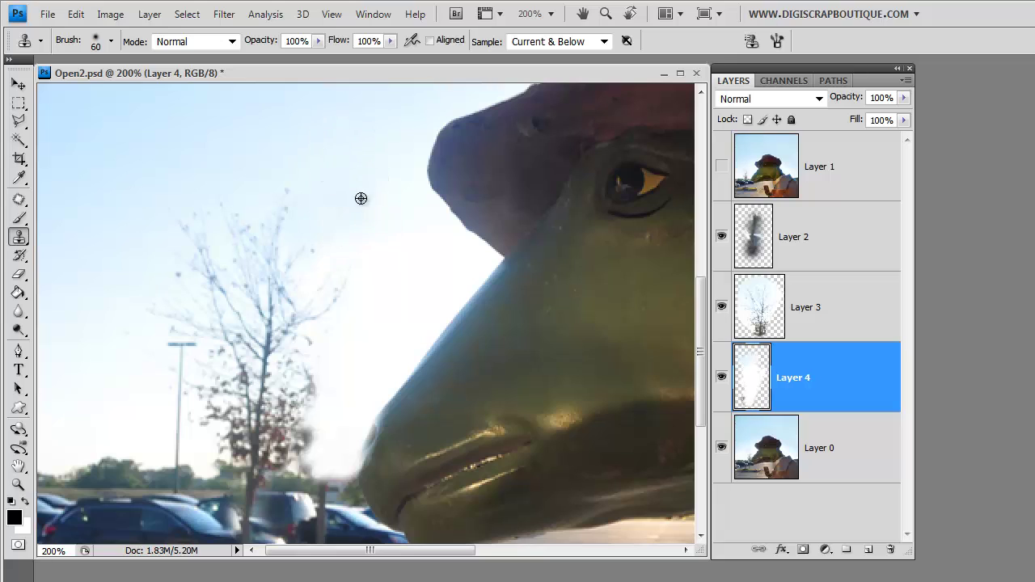
alt+click(387, 226)
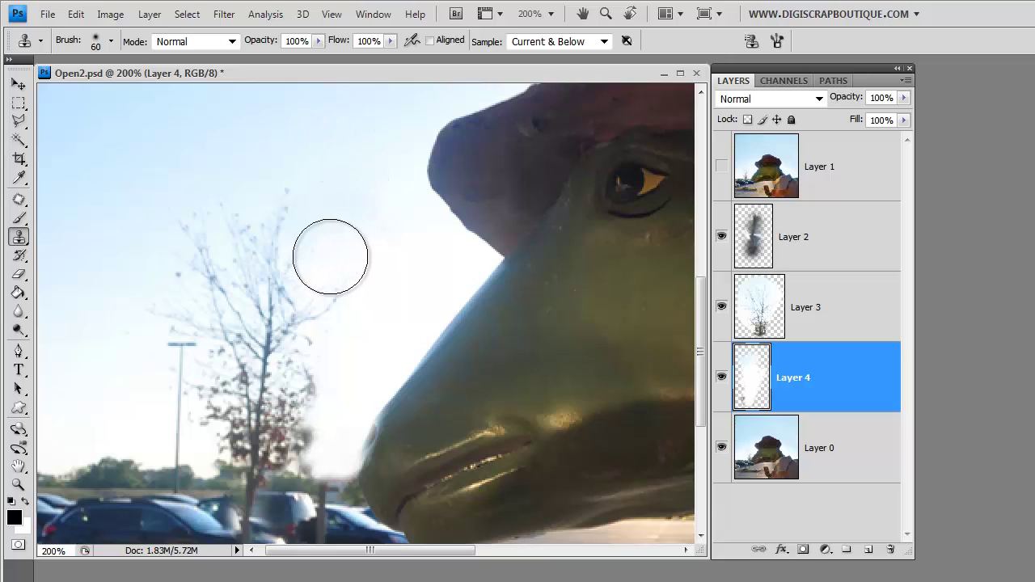
click(418, 237)
alt+click(398, 226)
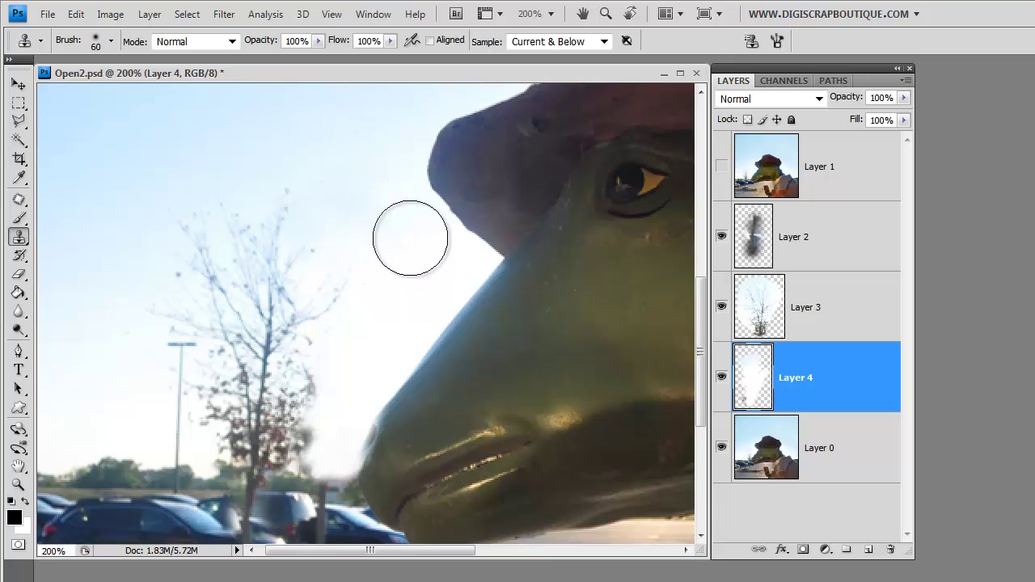
alt+click(387, 194)
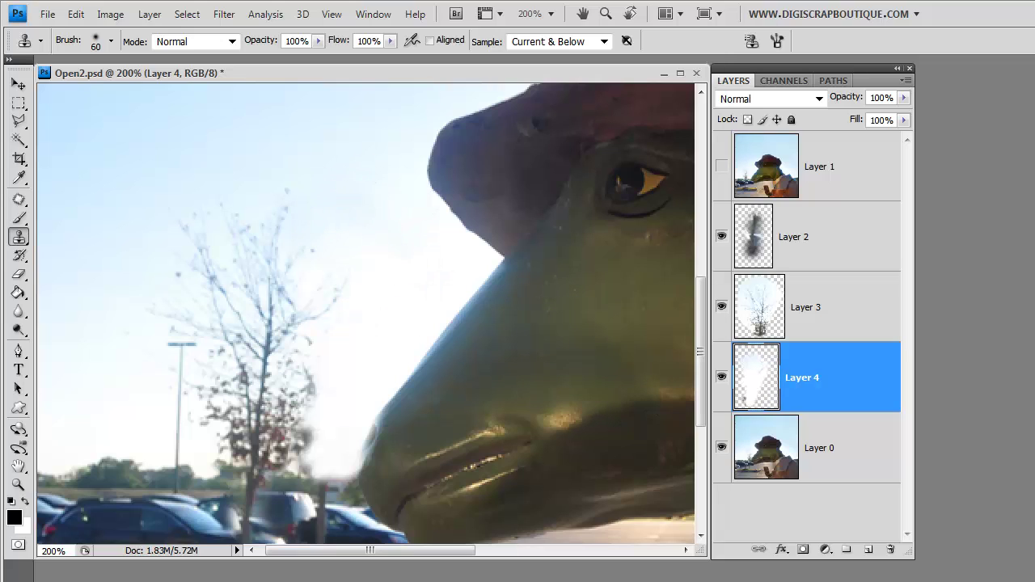
Erase the cloned sky that overlaps the statue's snout on Layer 4 with a hard 38 px Eraser.
key(e)
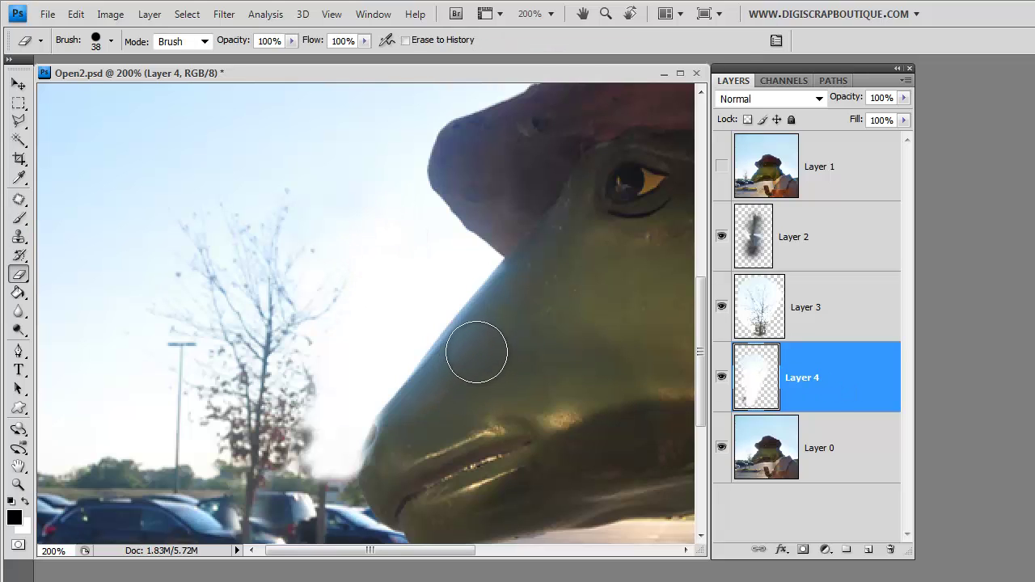
mouse_move(460, 358)
mouse_down()
mouse_move(386, 452)
mouse_move(387, 468)
mouse_move(411, 469)
mouse_up()
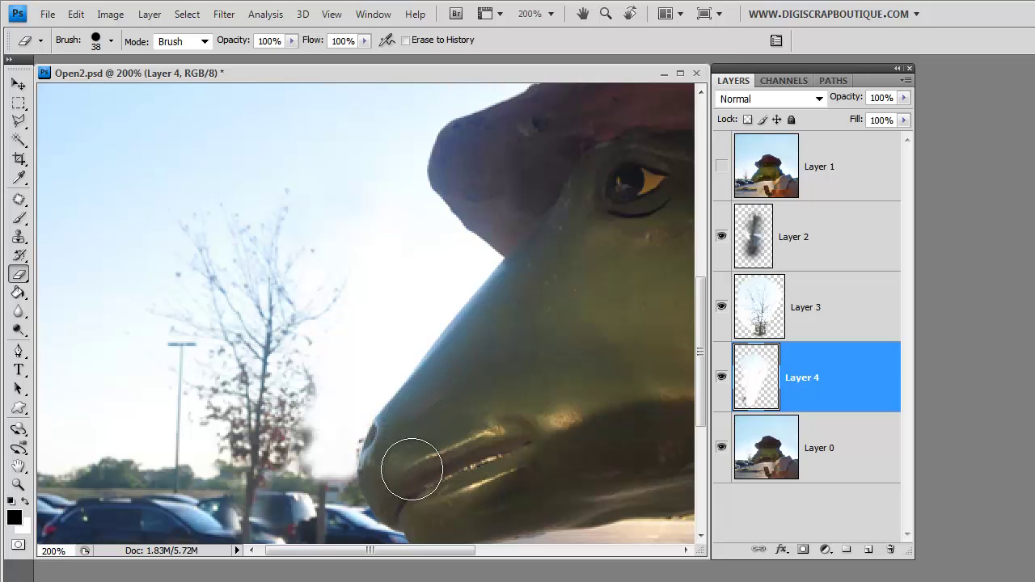
key(ctrl+z)
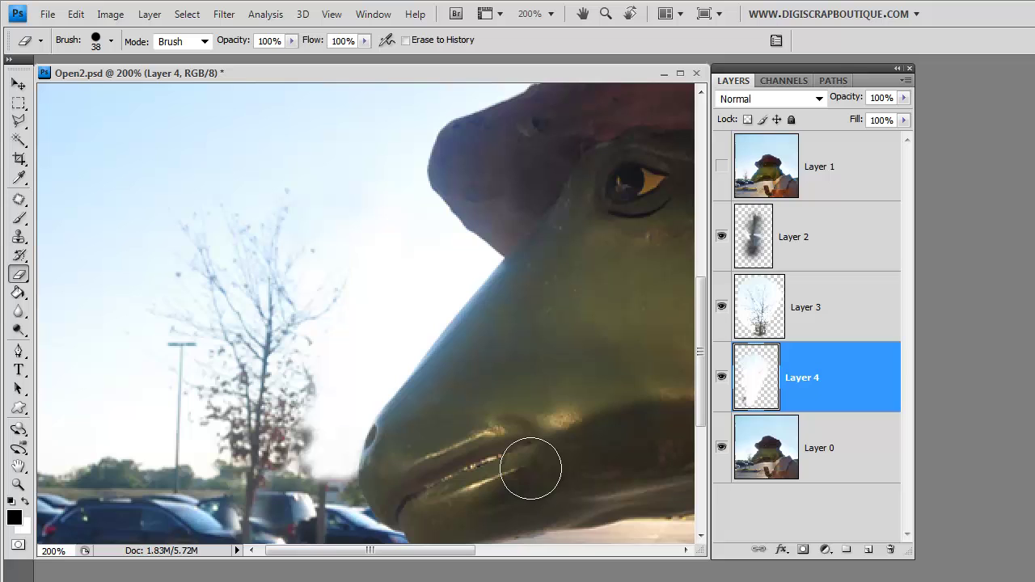
Clean the leftover twigs beside the copied crown's lower branches with the Clone Stamp.
click(18, 237)
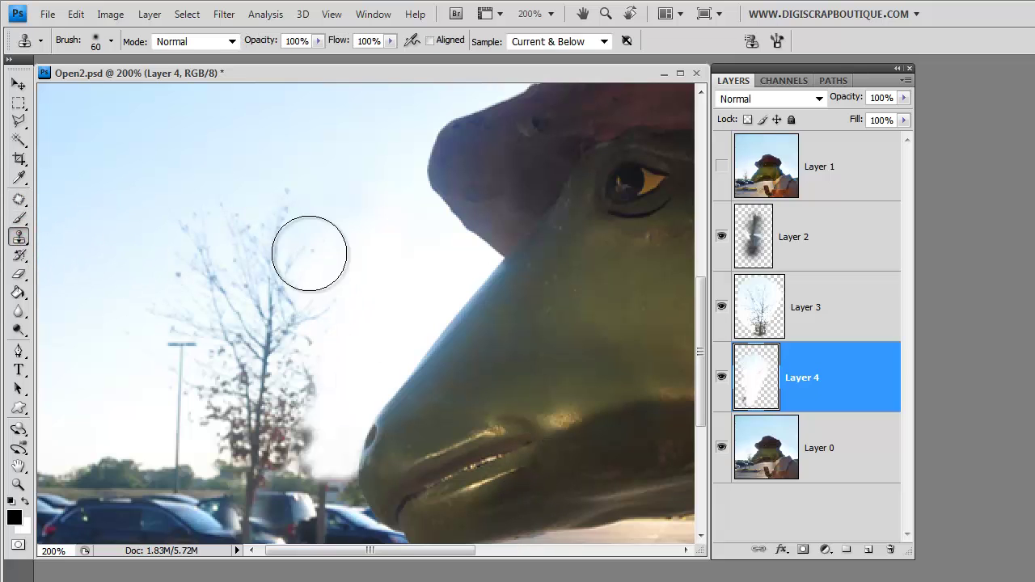
click(107, 38)
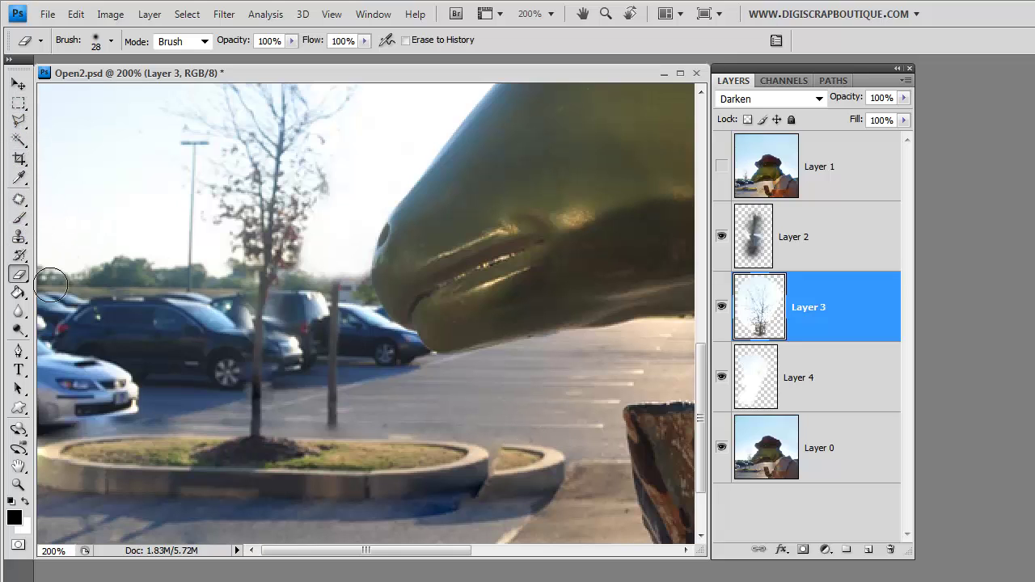
Outline a piece of clean asphalt above the curb island's end on Layer 0 with the Patch tool set to Destination.
mouse_move(19, 200)
mouse_down()
mouse_move(62, 229)
mouse_move(77, 219)
mouse_move(331, 252)
mouse_up()
click(813, 452)
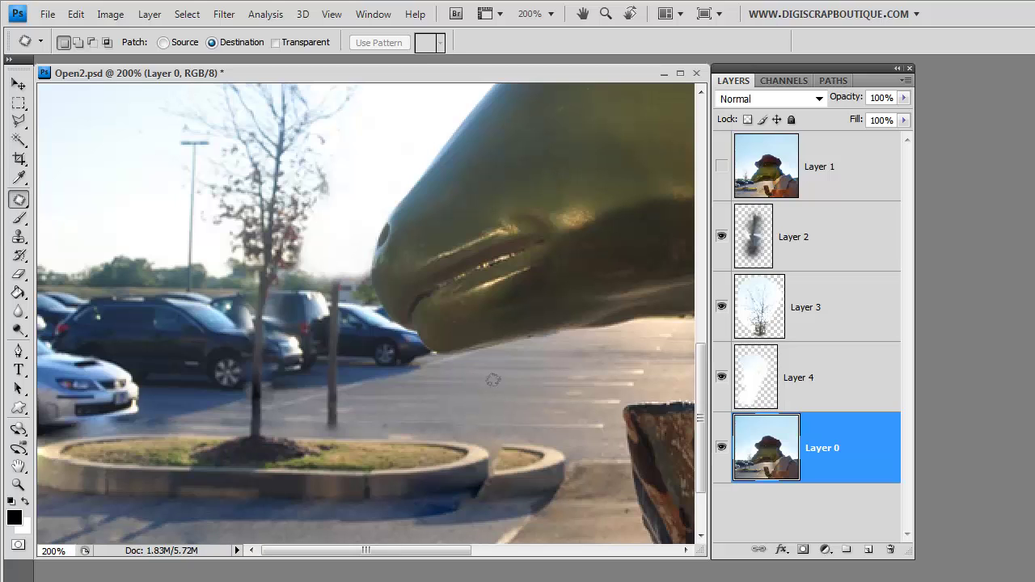
drag(587, 403, 582, 404)
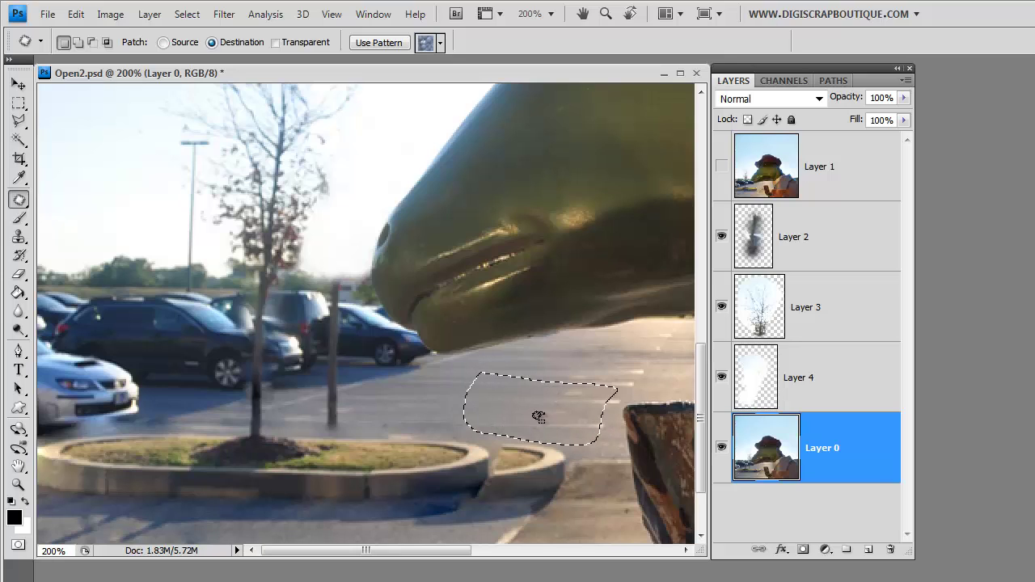
Try to patch the end of the curb island with the outlined asphalt and deselect, then undo back to the original outline.
drag(536, 409, 506, 471)
click(187, 13)
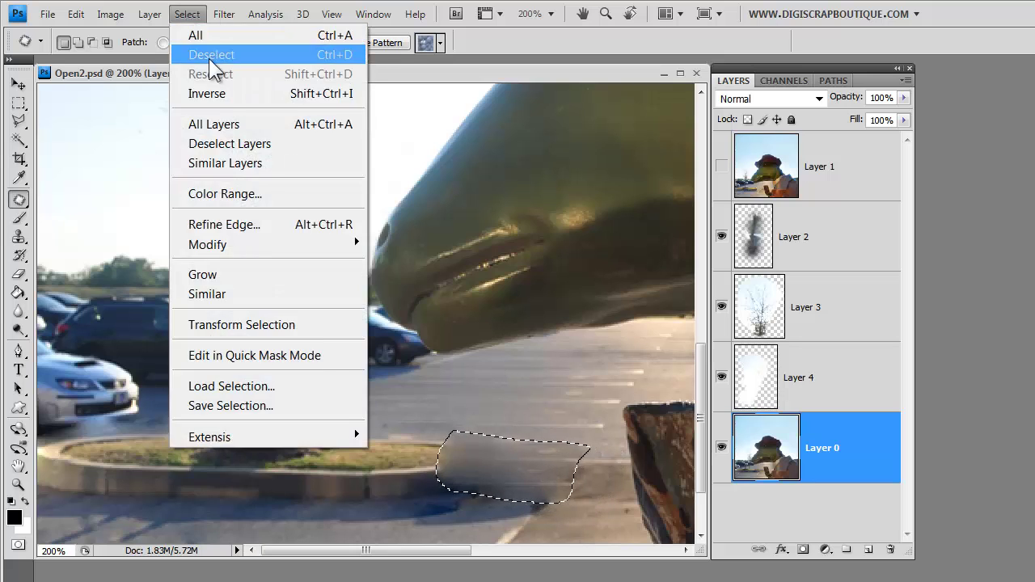
click(209, 52)
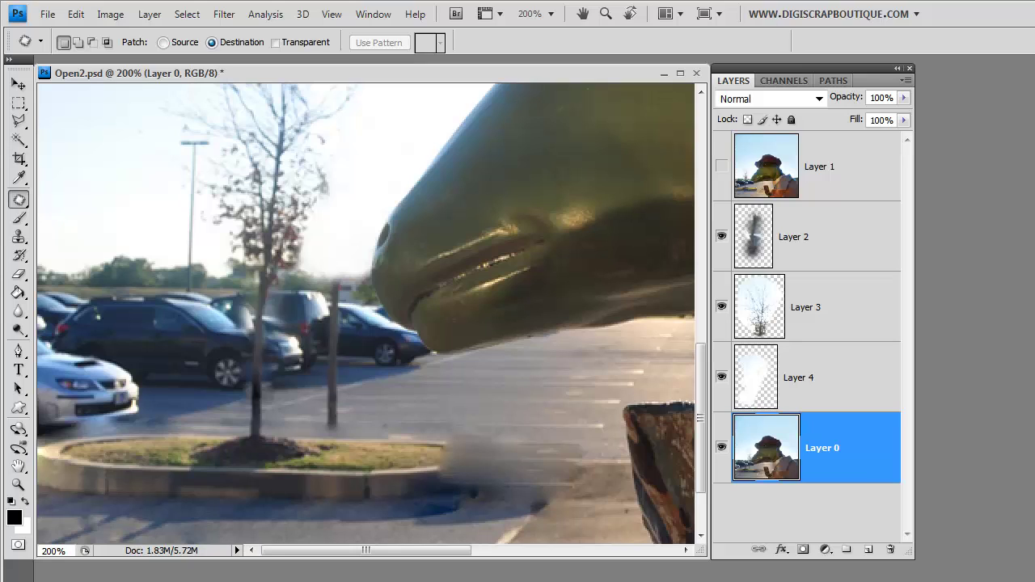
key(ctrl+z)
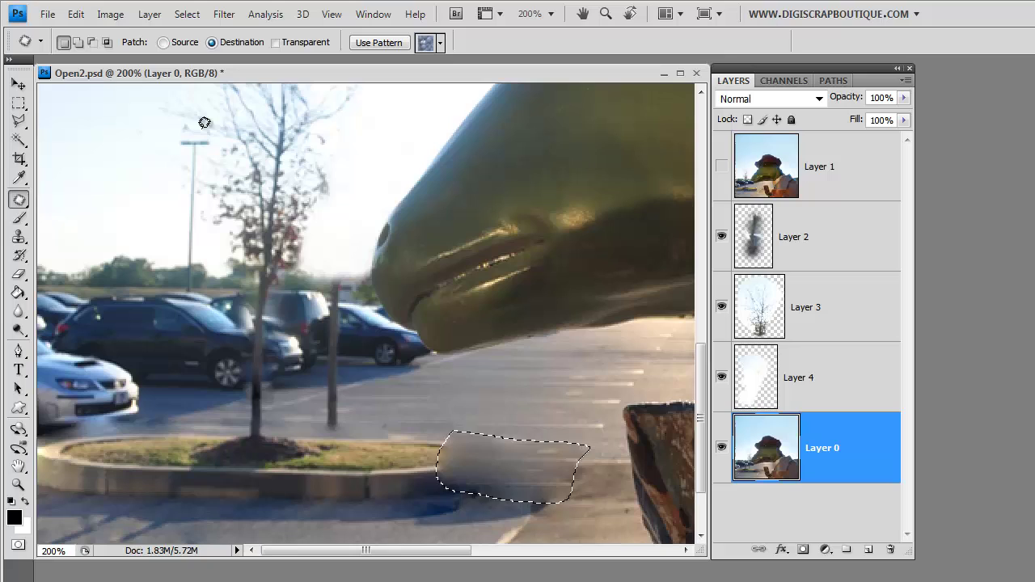
key(ctrl+alt+z)
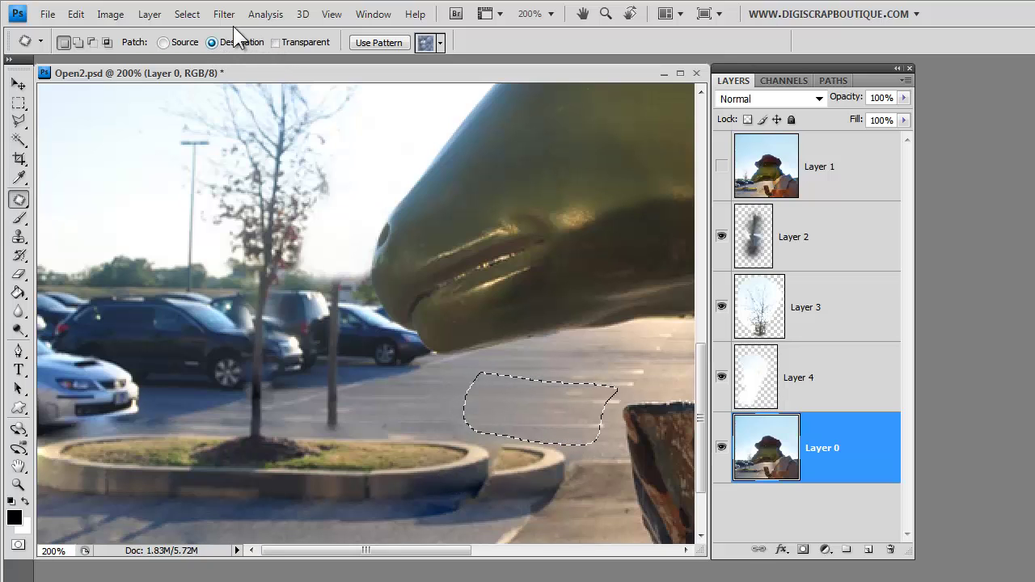
Patch the leftover end of the curb island with a newly outlined piece of clean asphalt on Layer 0 and deselect.
click(188, 15)
click(213, 57)
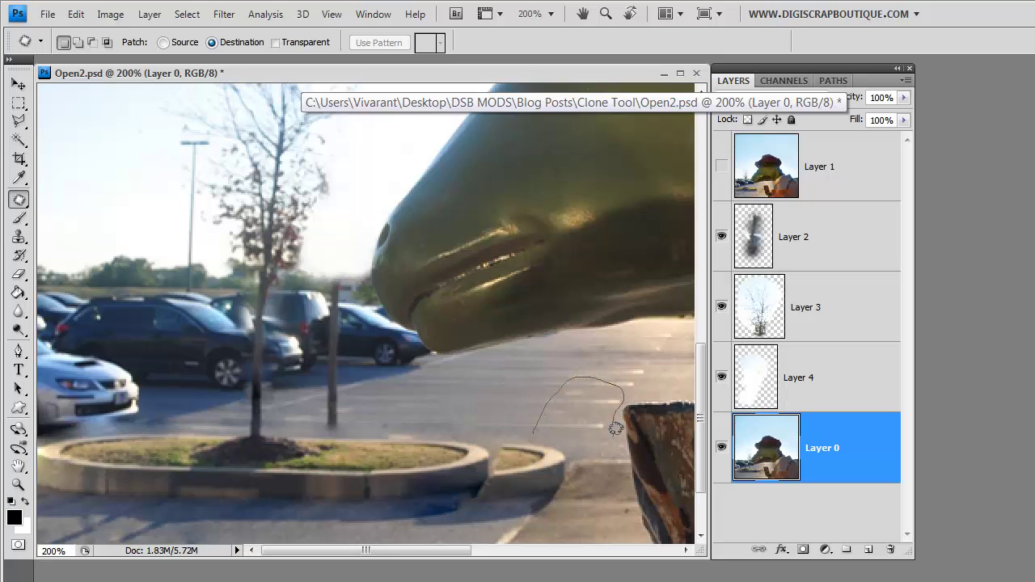
drag(580, 410, 534, 478)
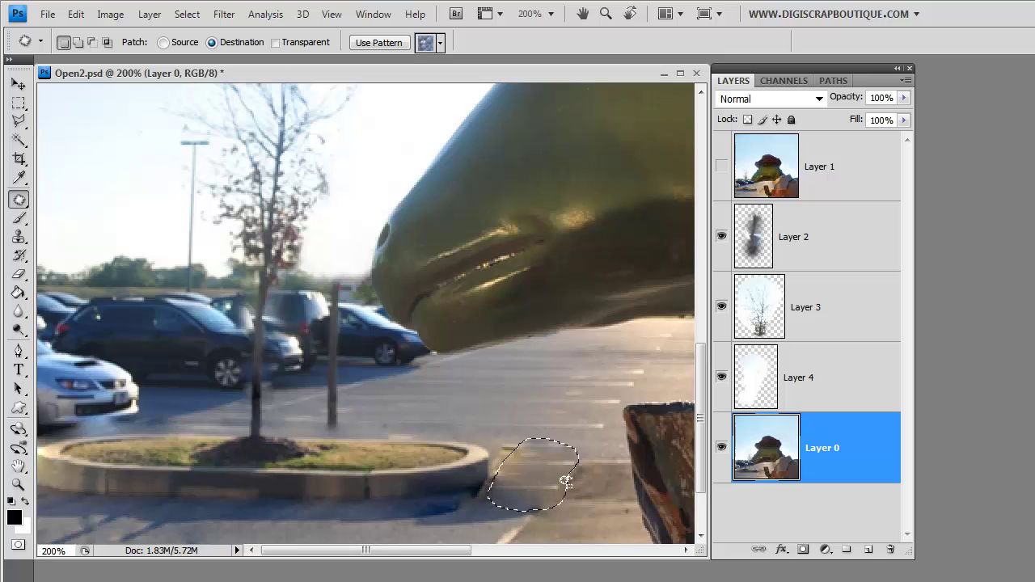
click(202, 18)
click(203, 51)
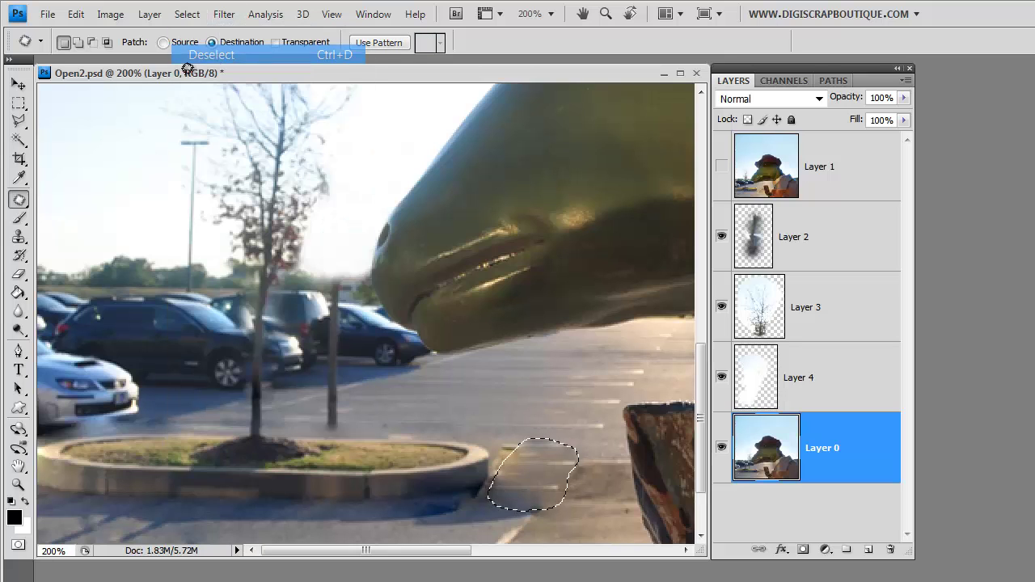
Clone clean asphalt over the remaining curb traces beside the planter on Layer 4 with a 28 px Clone Stamp.
click(18, 236)
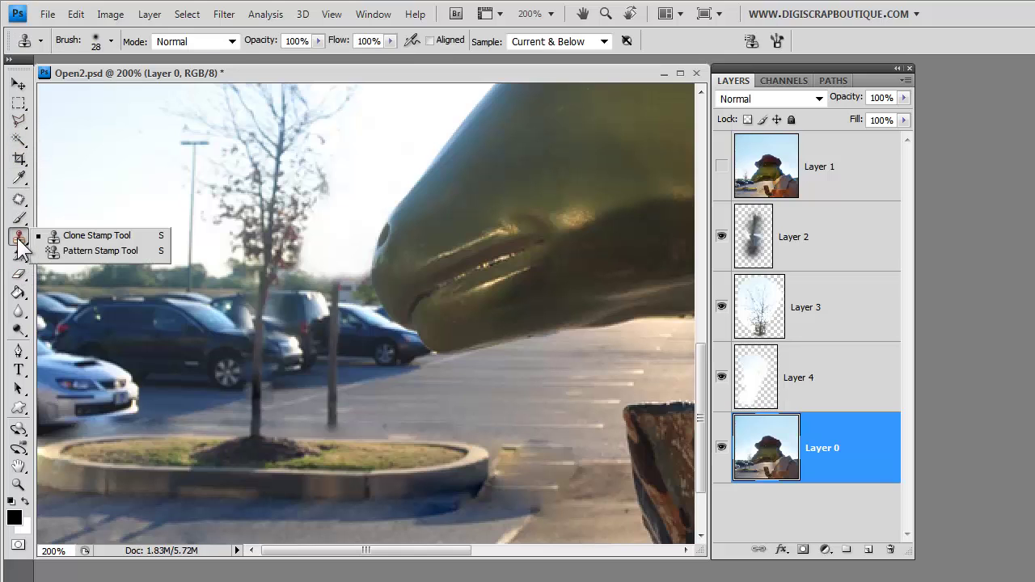
click(65, 236)
click(838, 383)
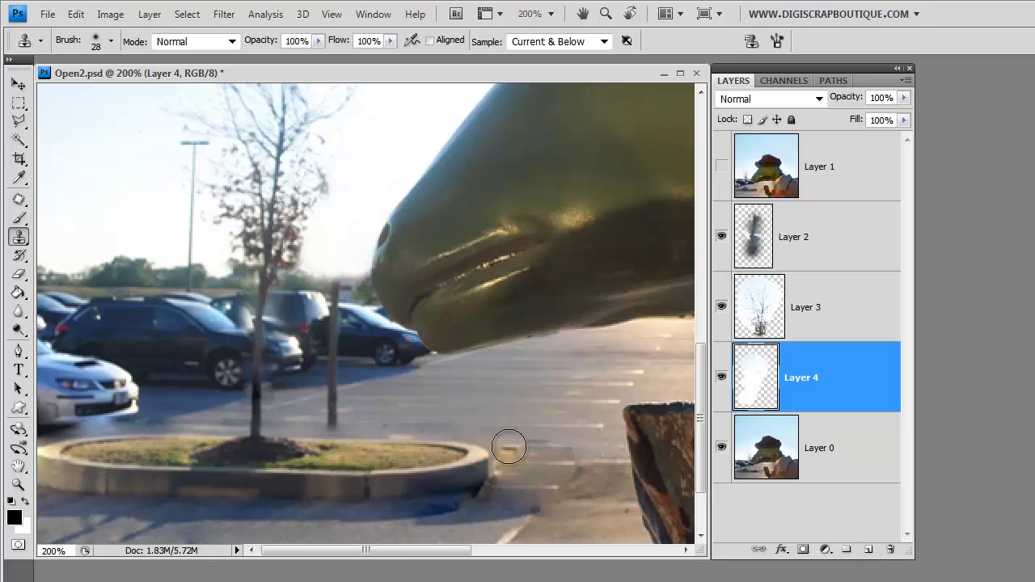
click(505, 454)
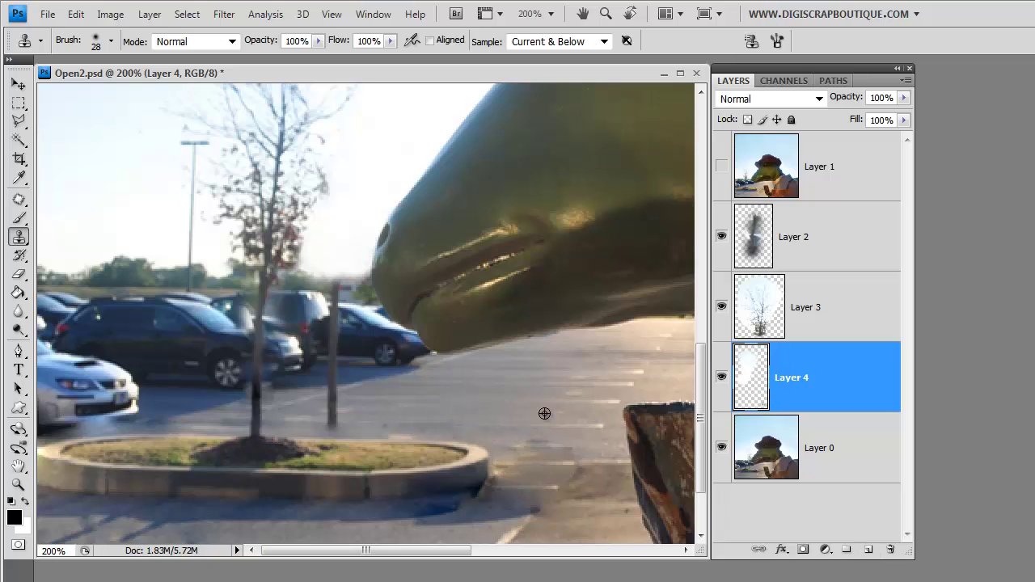
alt+click(544, 413)
click(489, 484)
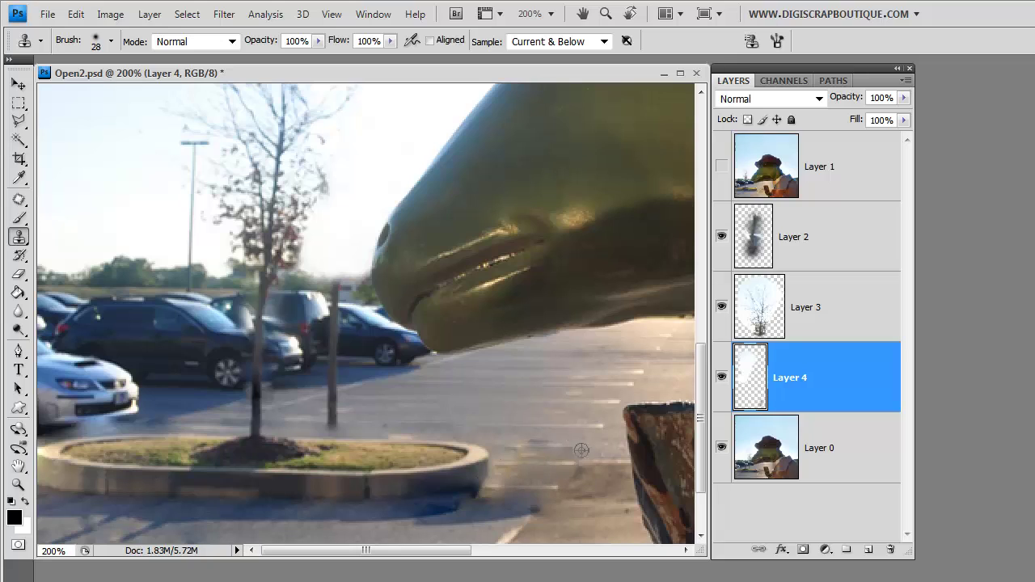
key(ctrl+z)
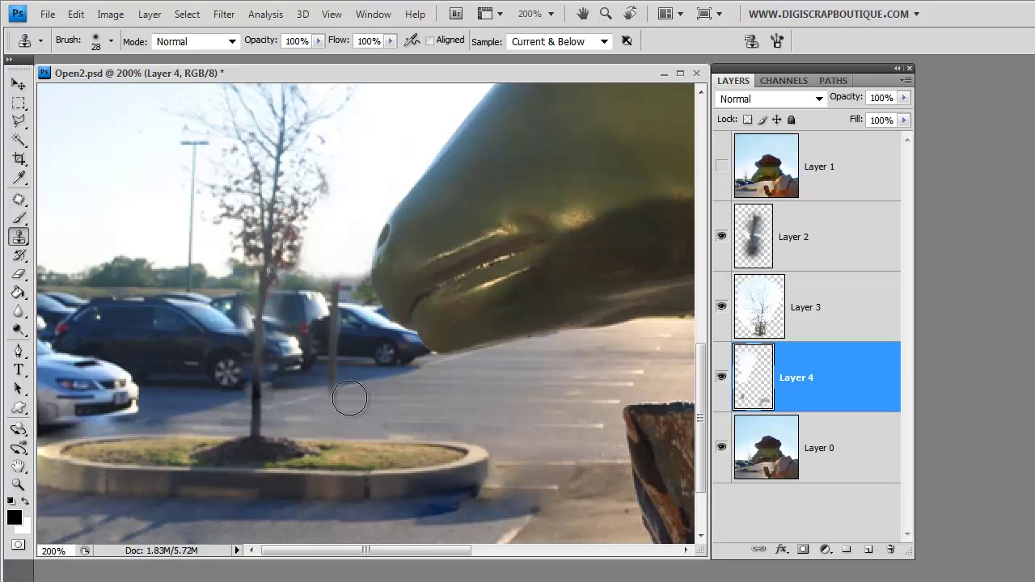
Clone the surrounding asphalt over the lower part of the leftover trunk up to the parked cars on Layer 4.
alt+click(354, 384)
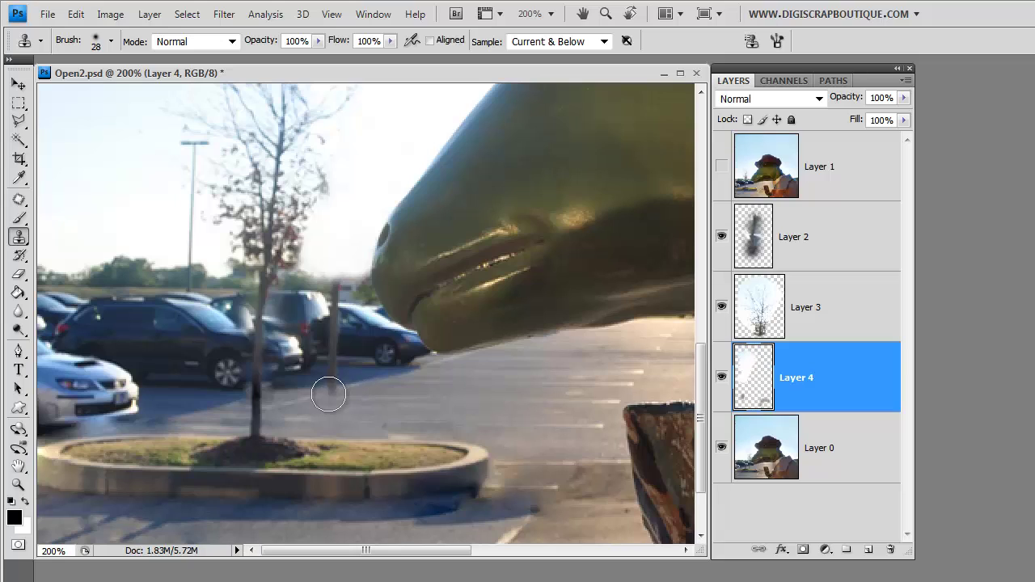
click(329, 392)
alt+click(349, 377)
click(328, 379)
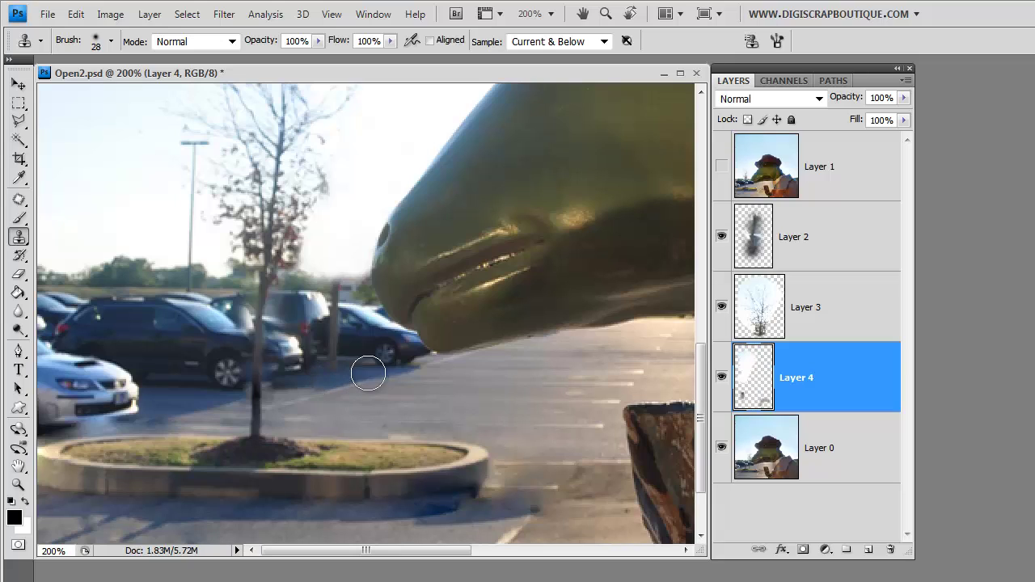
alt+click(355, 373)
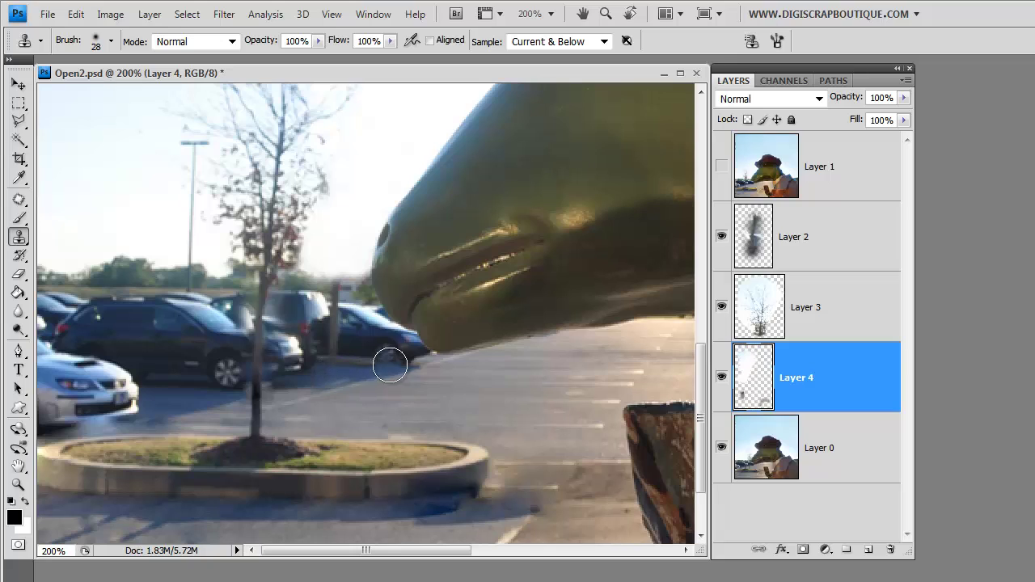
alt+click(358, 376)
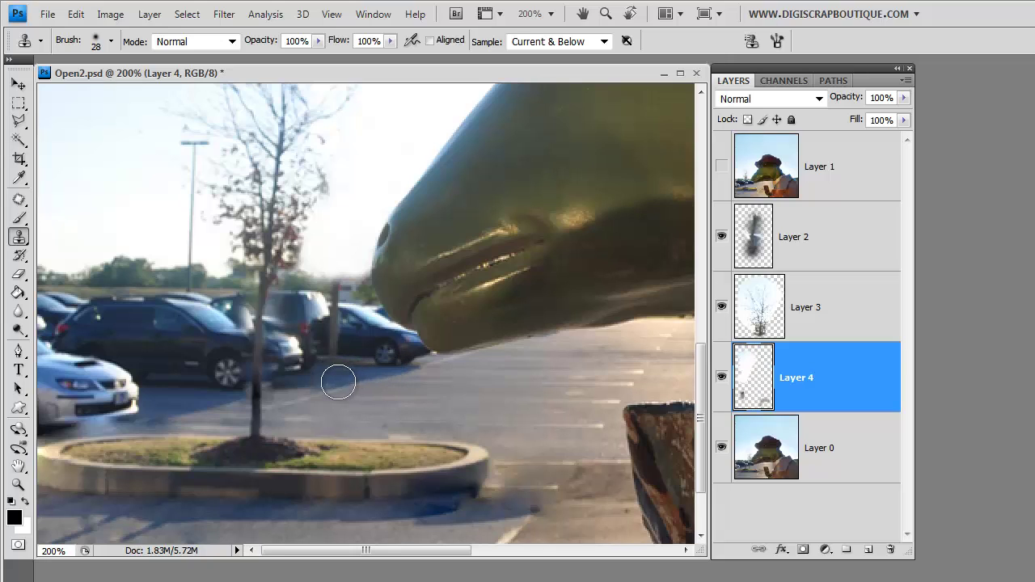
scroll(349, 443, up, 3)
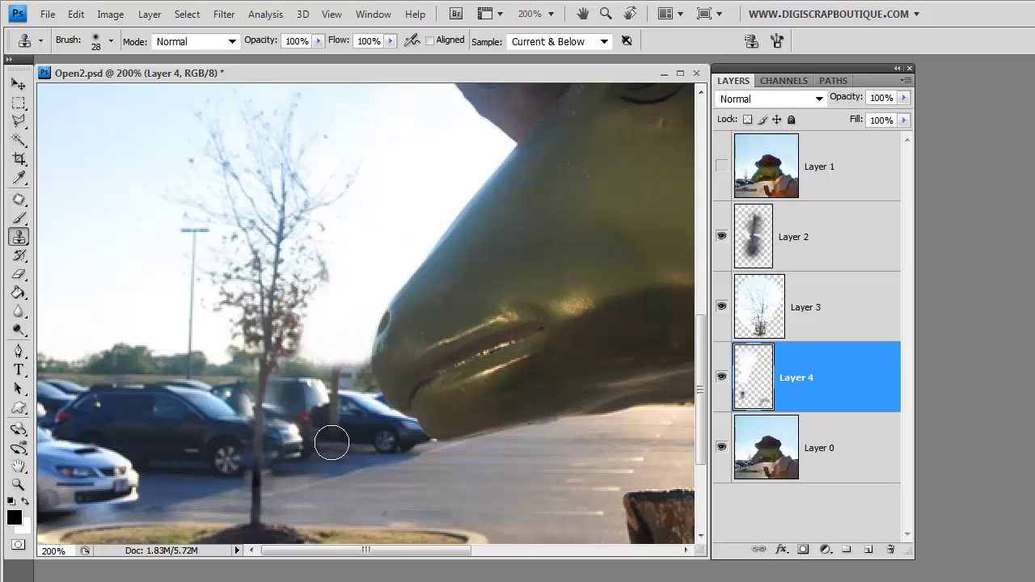
click(332, 441)
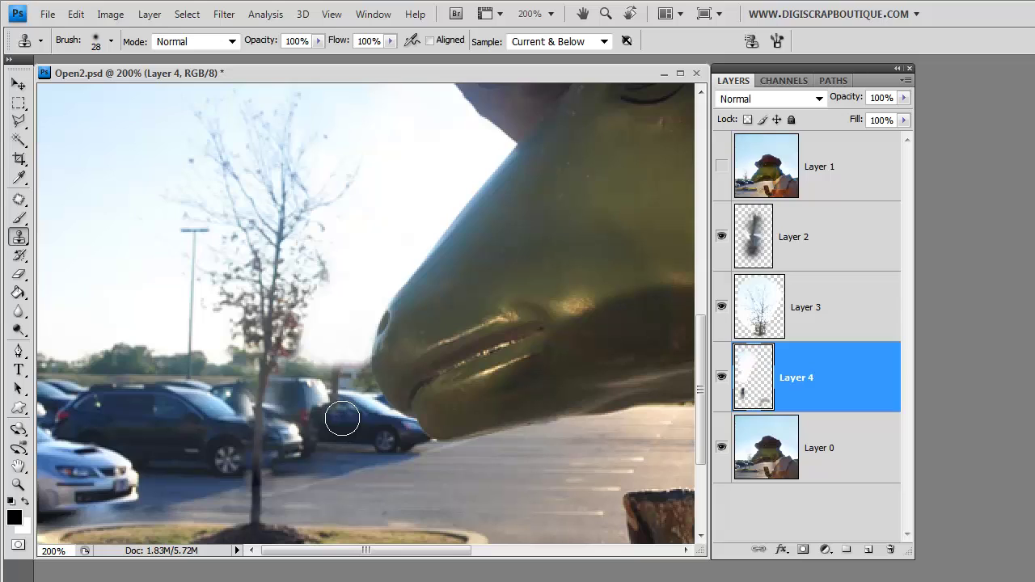
Clone away the rest of the leftover trunk in front of the dark blue car, reducing the brush to 18 px.
drag(344, 418, 361, 408)
alt+click(347, 408)
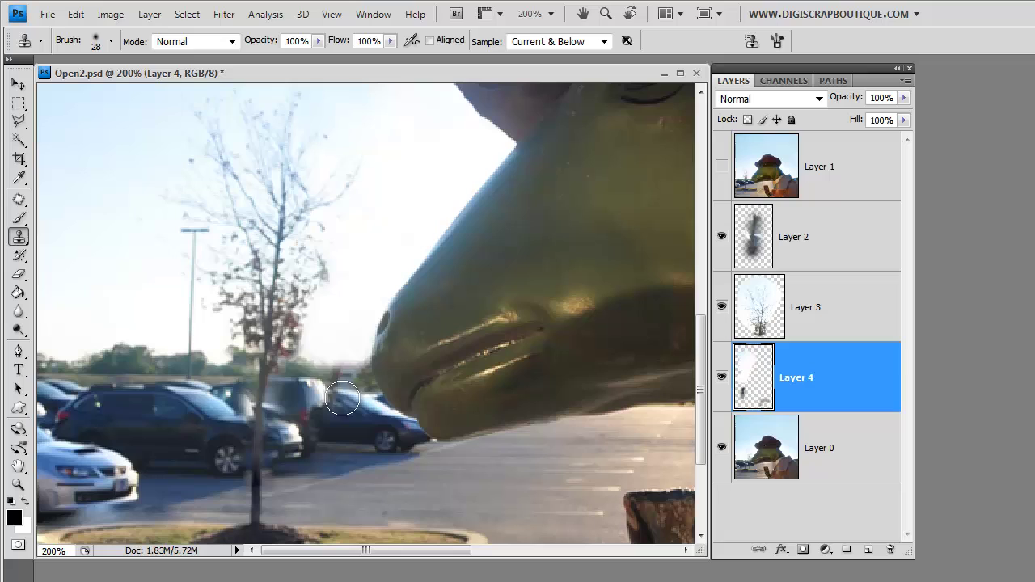
click(113, 39)
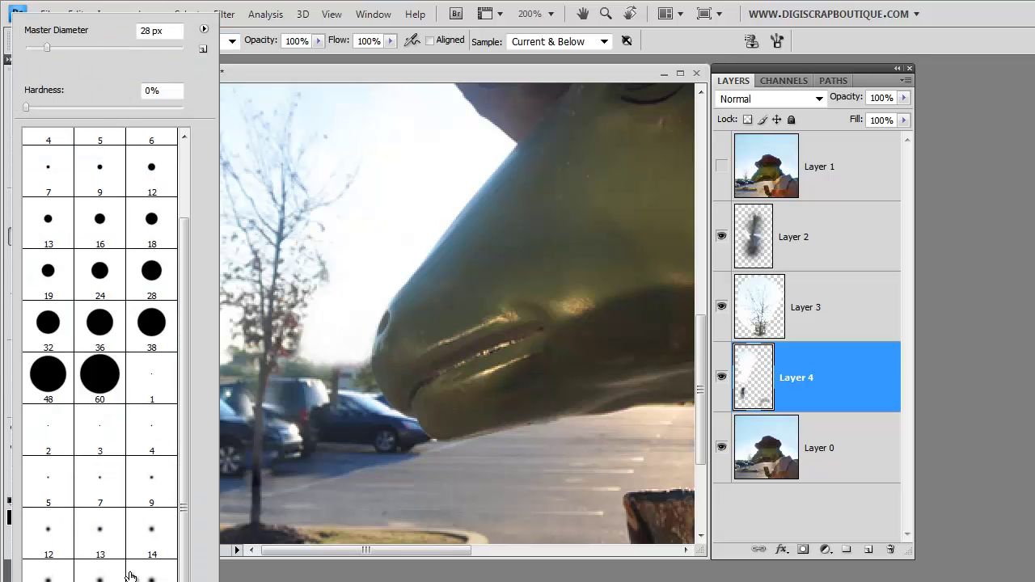
click(346, 408)
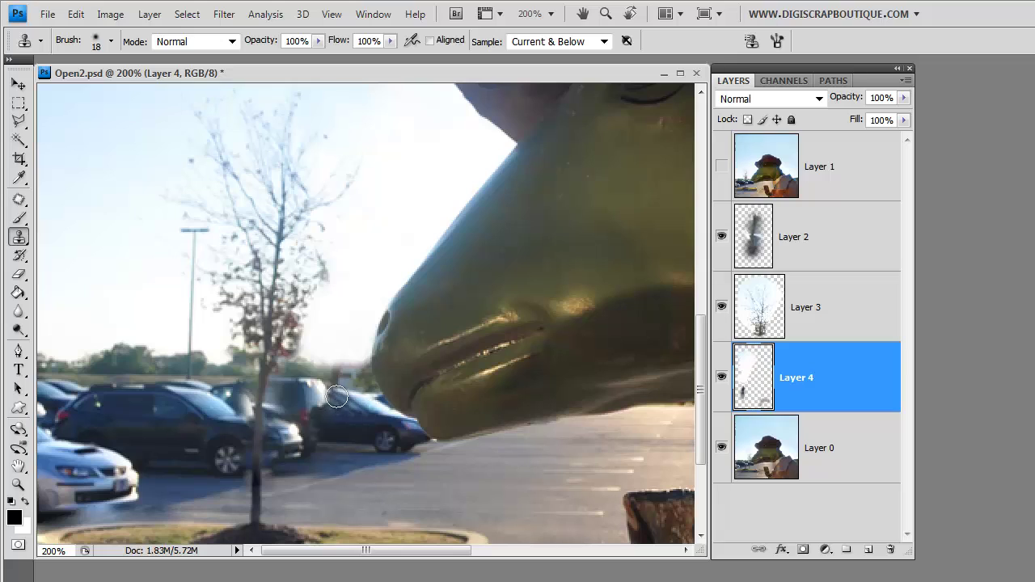
alt+click(346, 375)
click(339, 375)
Compare the image with Layer 4 hidden and shown, and extend the diagonal parking line to the far stall line with the Clone Stamp.
scroll(437, 392, down, 4)
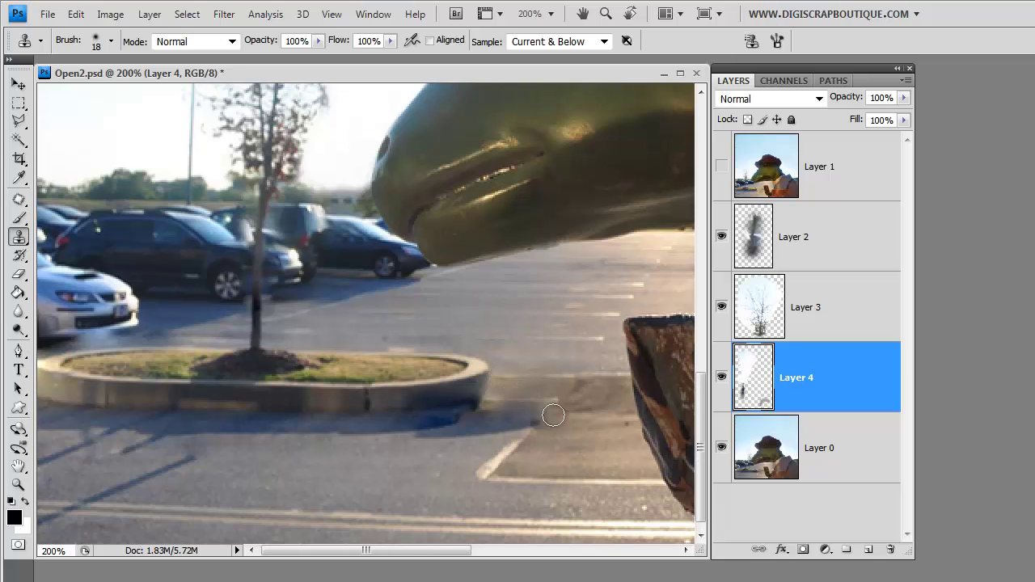
click(720, 378)
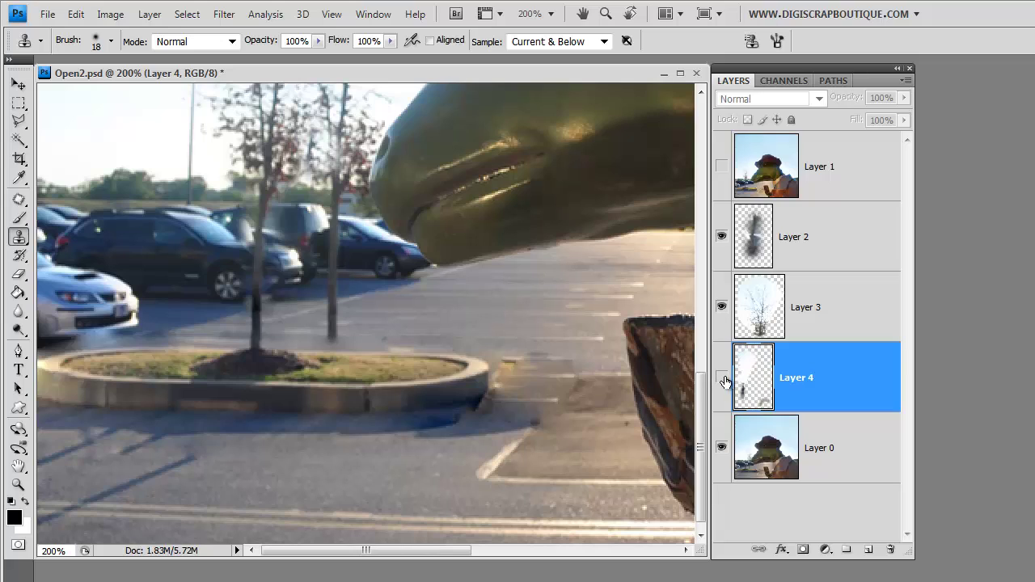
click(722, 377)
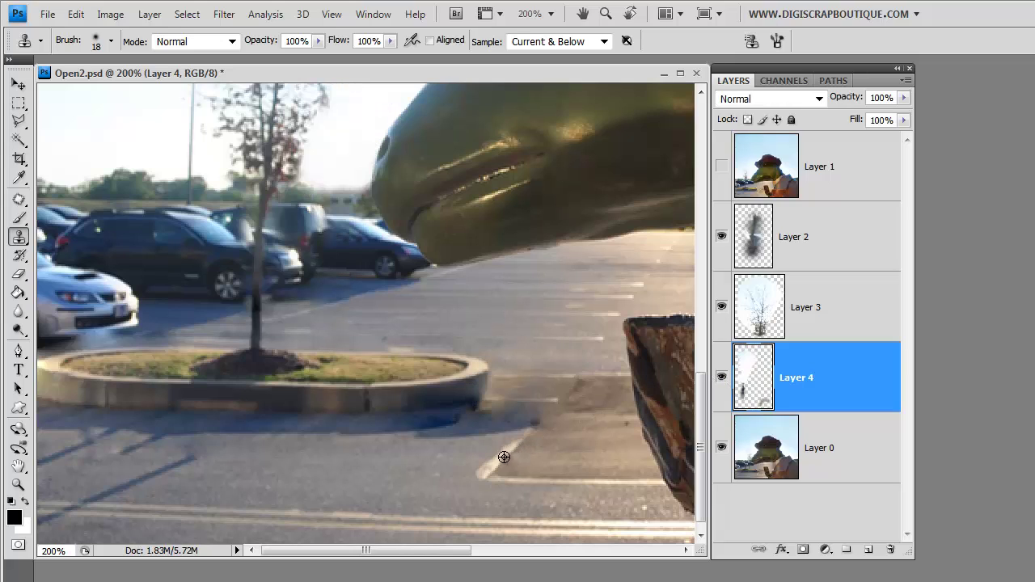
mouse_move(521, 438)
mouse_down()
mouse_move(549, 409)
mouse_move(514, 434)
mouse_move(579, 379)
mouse_up()
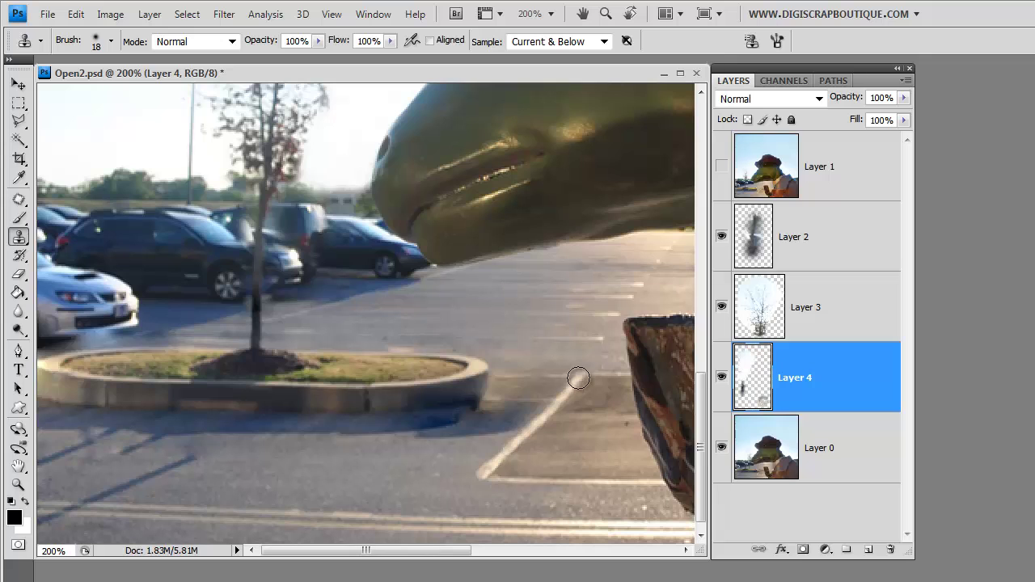
click(499, 506)
scroll(366, 314, down, 1)
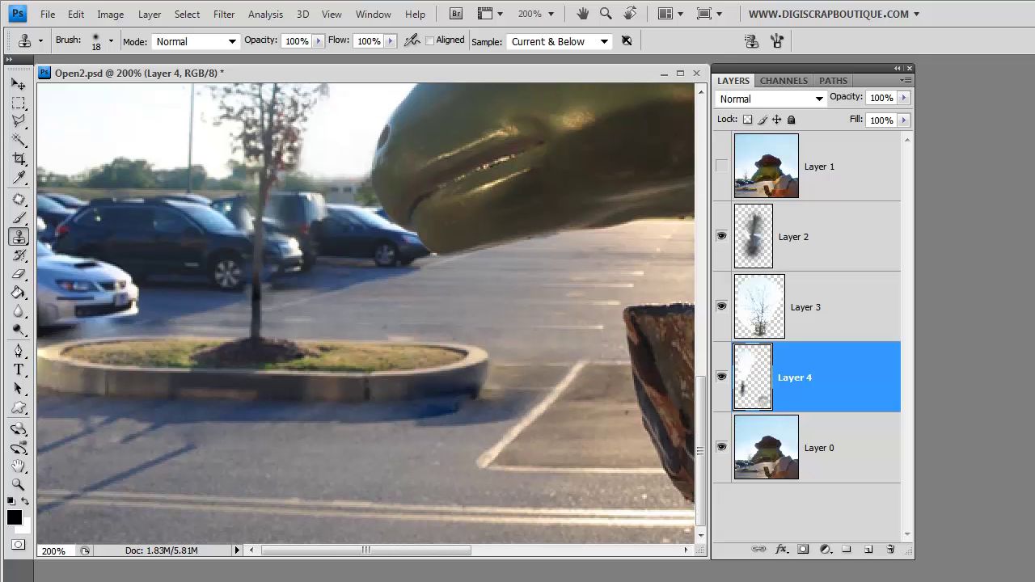
key(ctrl+minus)
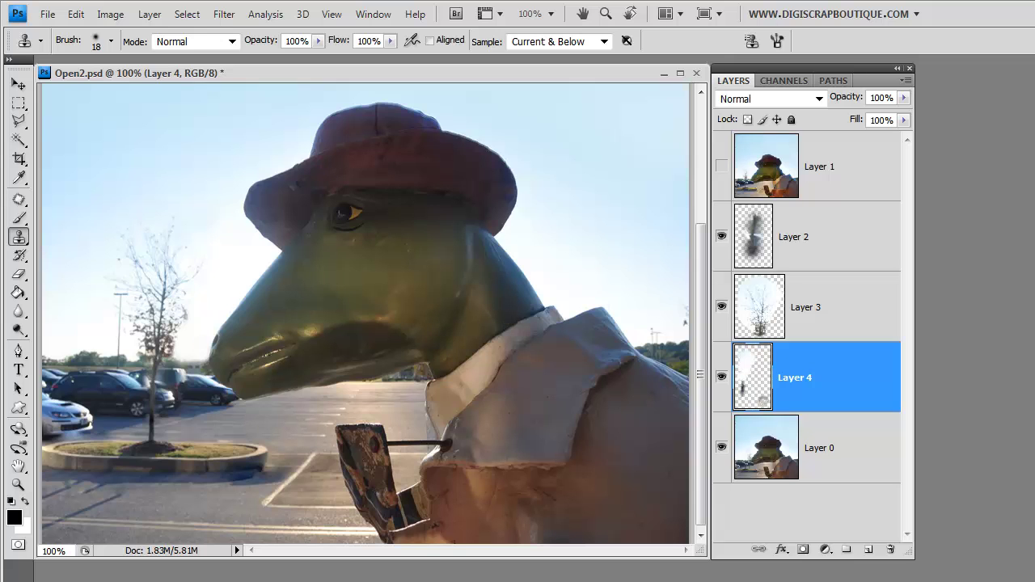
Clone asphalt over the long pole shadows in front of the planter and repair the double road line they cross.
key(ctrl+plus)
drag(206, 429, 525, 198)
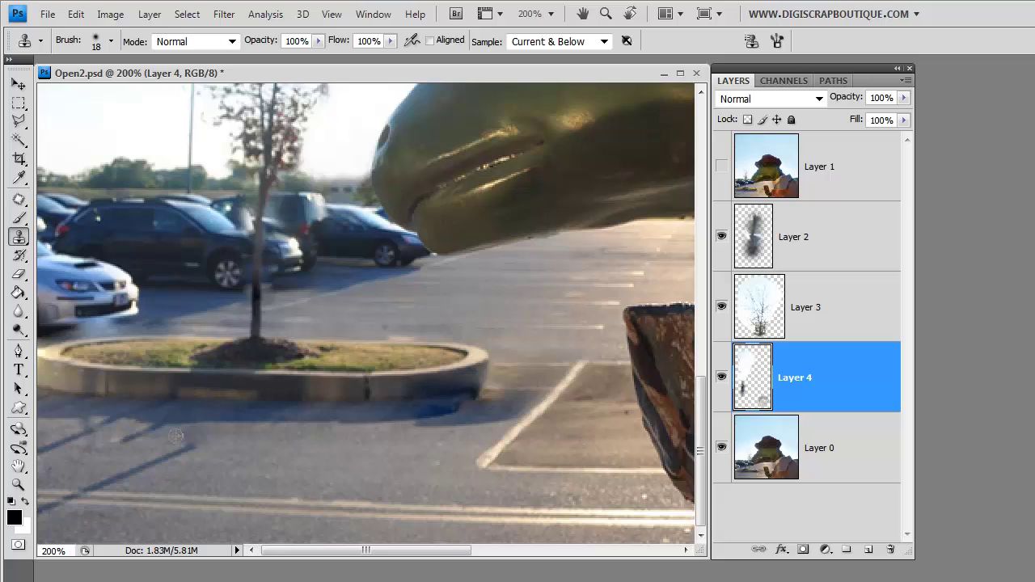
mouse_move(176, 437)
mouse_down()
mouse_move(164, 440)
mouse_move(130, 435)
mouse_move(153, 438)
mouse_move(135, 439)
mouse_move(134, 452)
mouse_move(176, 447)
mouse_move(163, 472)
mouse_move(127, 472)
mouse_move(62, 501)
mouse_move(146, 510)
mouse_up()
alt+click(132, 448)
click(48, 512)
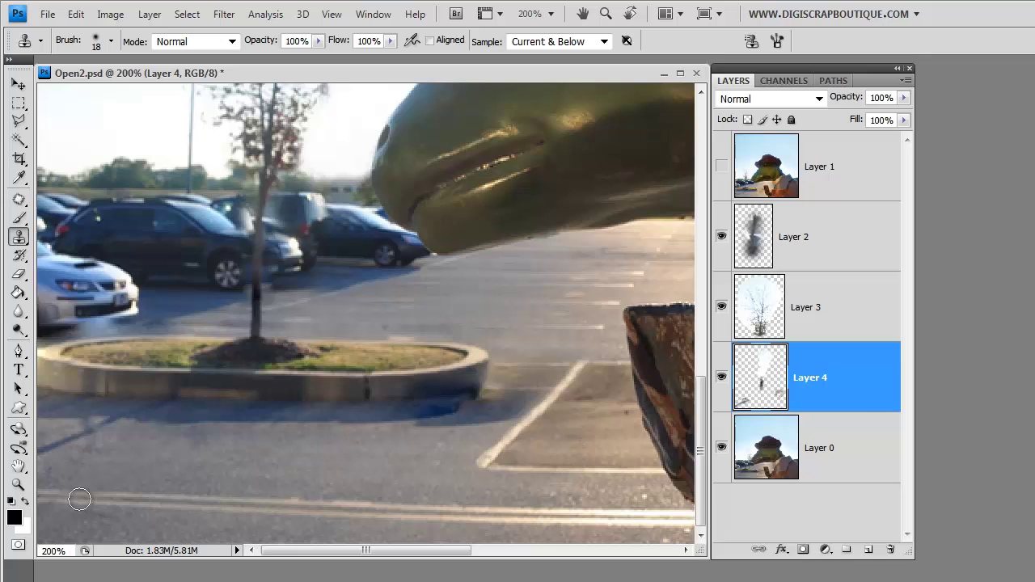
drag(233, 511, 250, 514)
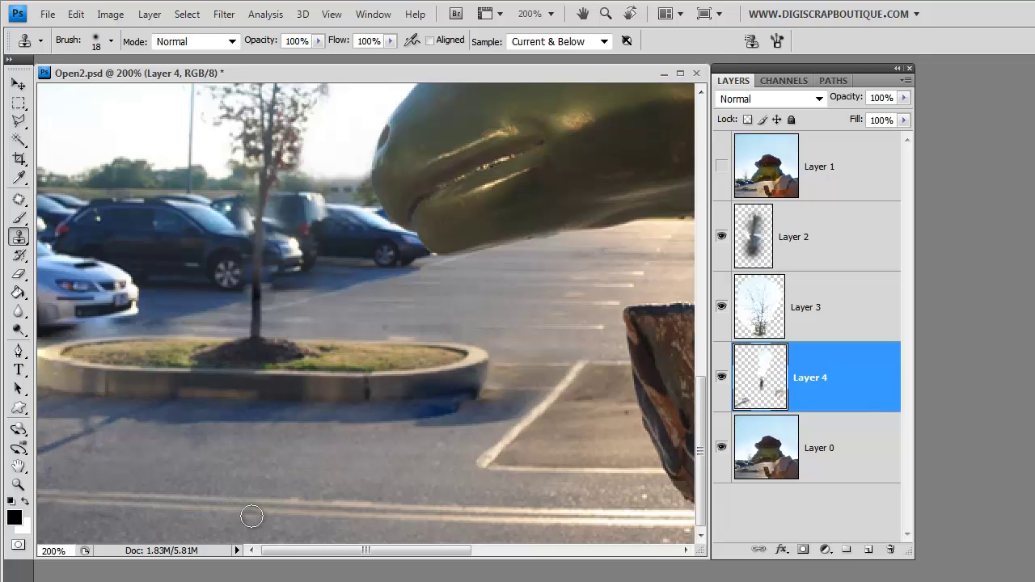
key(ctrl+minus)
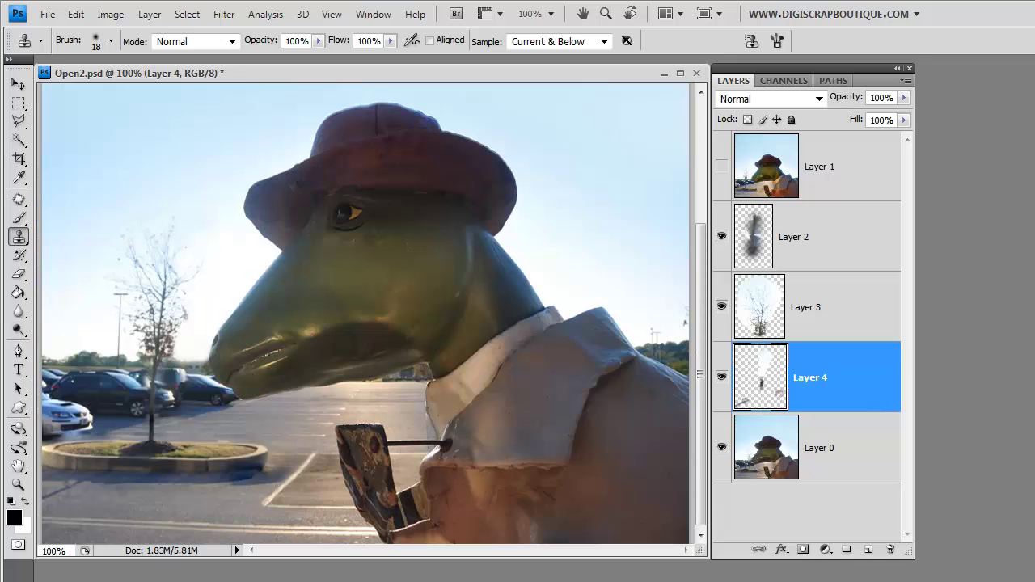
Toggle Layer 1 for comparison and clone out the end of the metal rod where it meets the statue's collar on Layer 4.
key(ctrl+plus)
drag(646, 428, 680, 200)
click(721, 166)
click(721, 166)
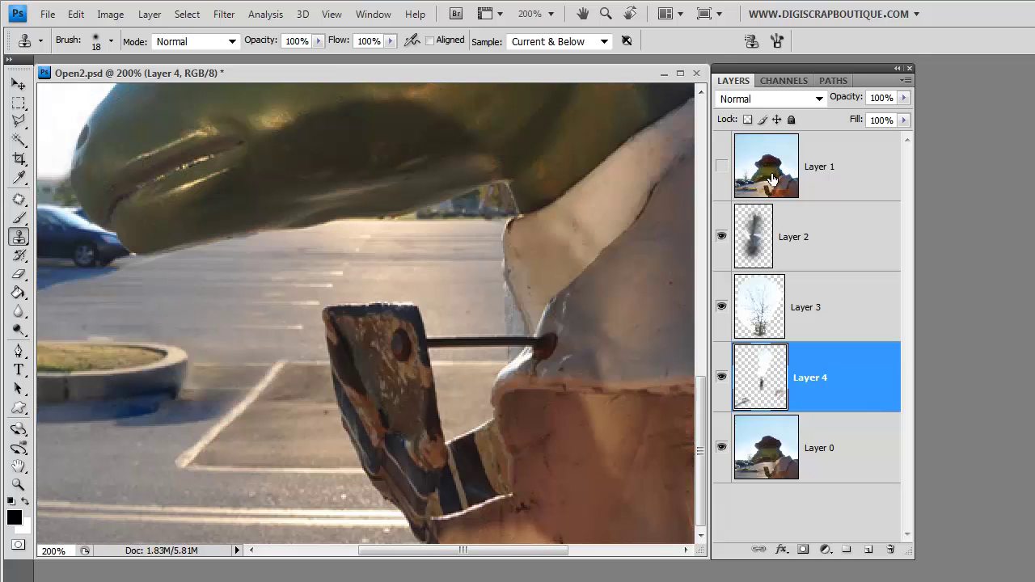
click(513, 341)
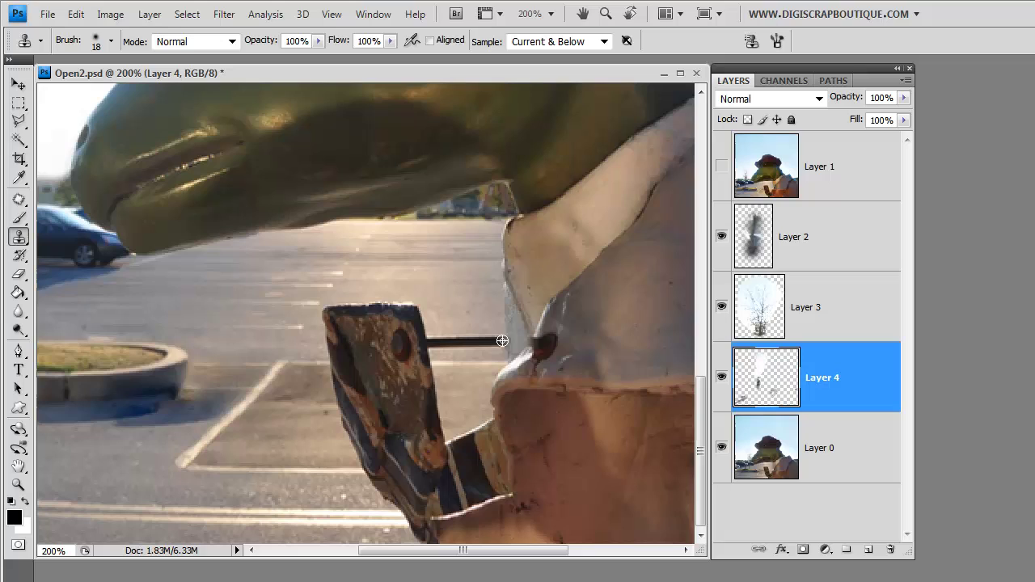
Clone the surrounding asphalt over the rest of the metal rod between the collar and the statue's book.
click(500, 341)
alt+click(488, 320)
click(488, 341)
alt+click(485, 328)
click(479, 342)
alt+click(487, 350)
click(499, 350)
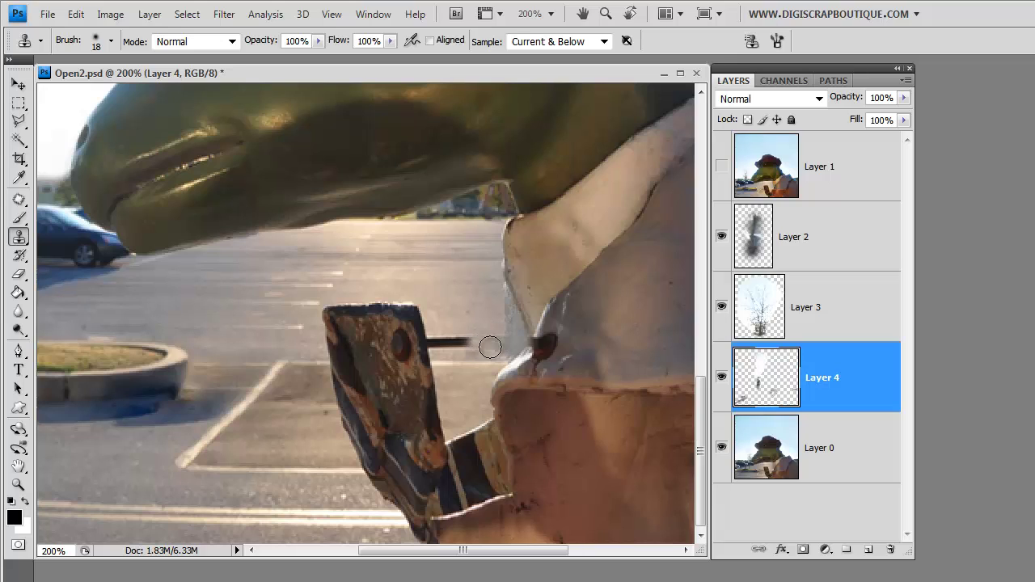
drag(490, 347, 433, 343)
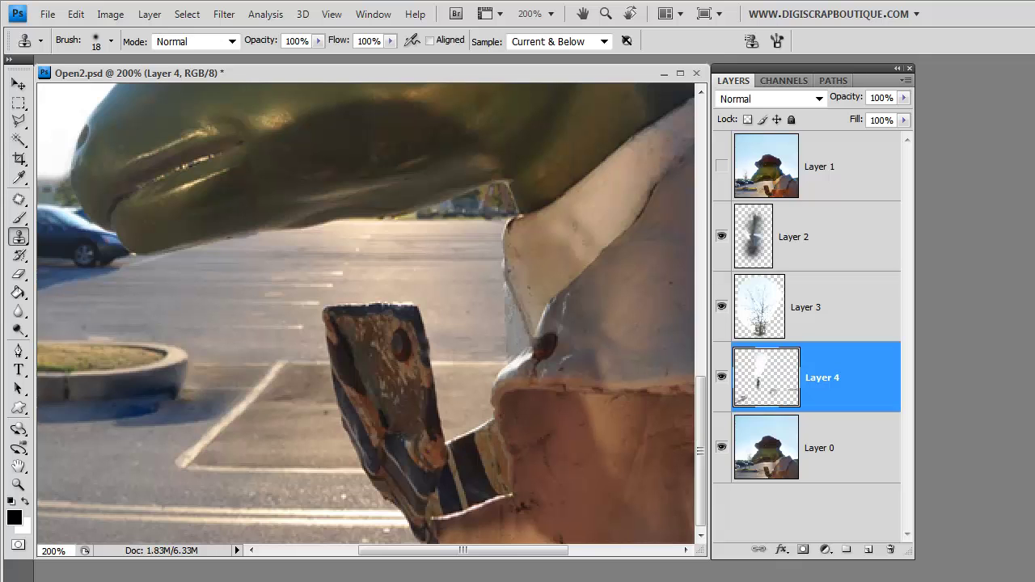
key(ctrl+minus)
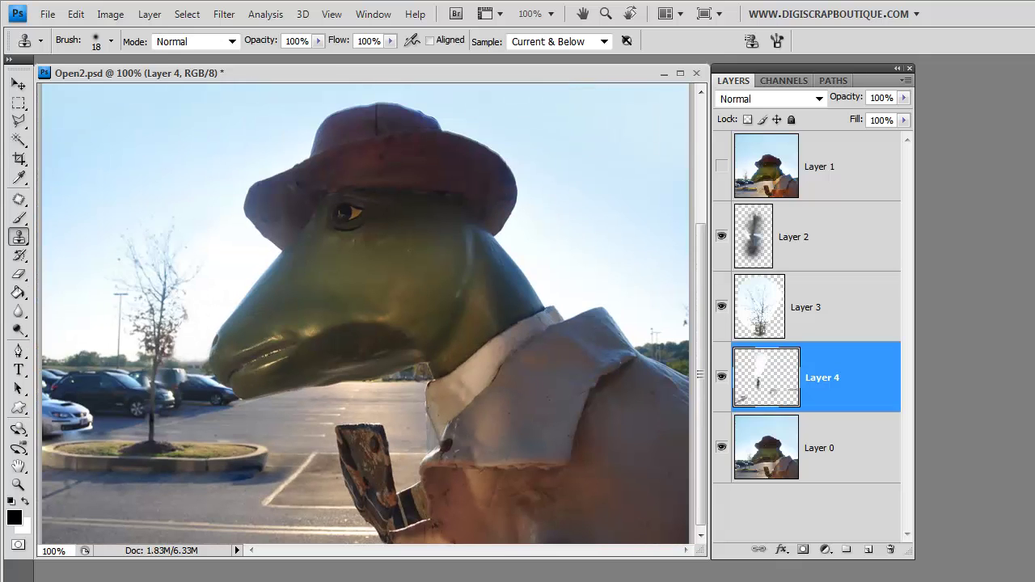